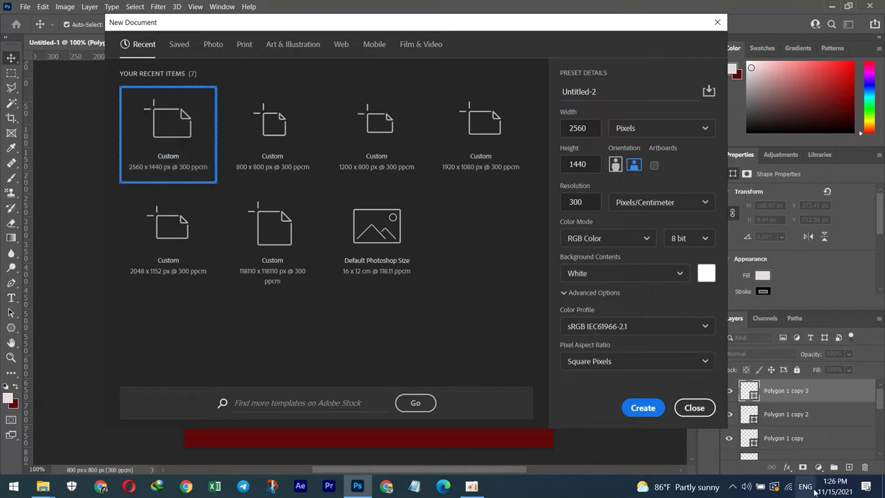
Step: Create a 2560×1440 document, unlock its background as Layer 0, and add empty Layer 1
left_click(643, 409)
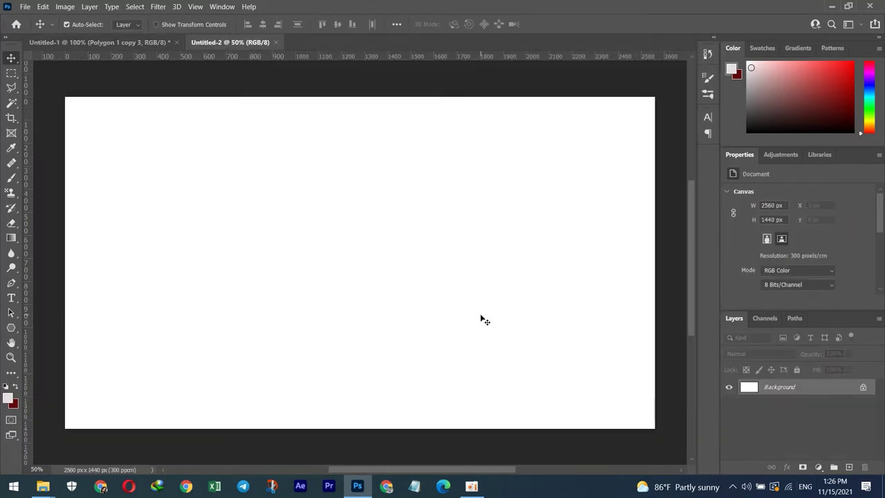
left_click(863, 388)
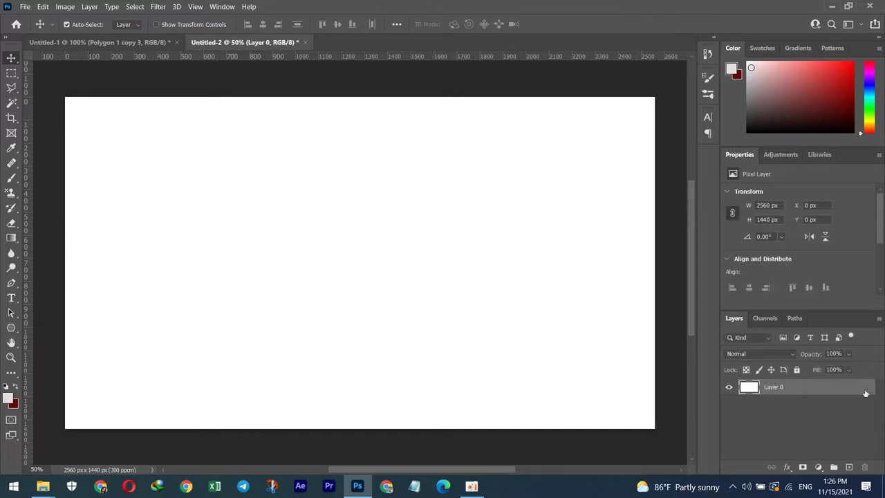
left_click(849, 467)
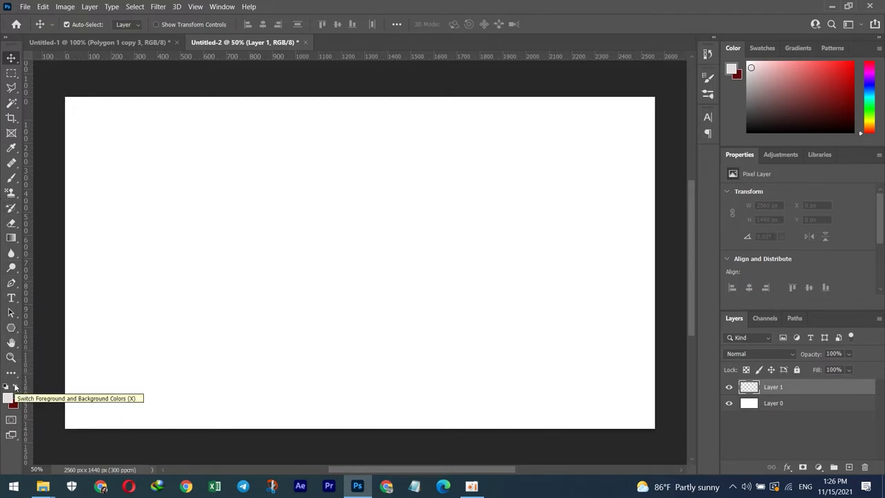
Step: Make a one-pixel single-column marquee selection near the canvas's left edge
left_click(12, 72)
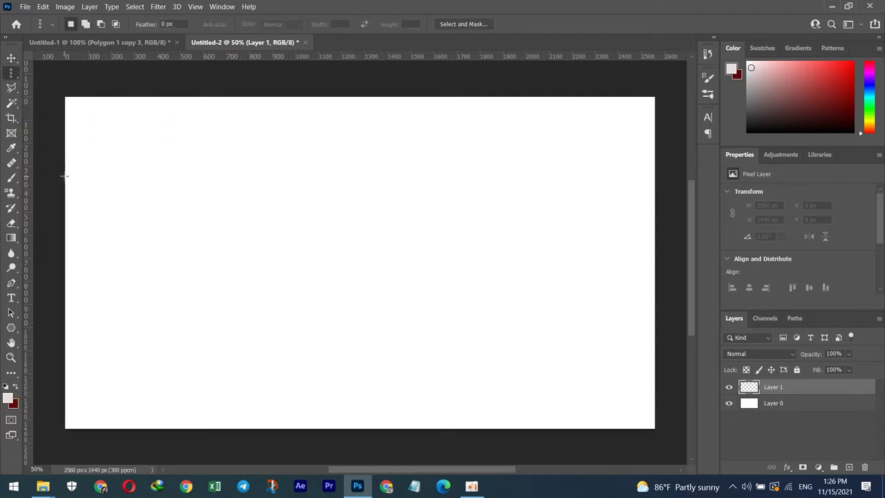
mouse_move(64, 175)
left_mouse_down()
mouse_move(221, 222)
mouse_move(62, 217)
left_mouse_up()
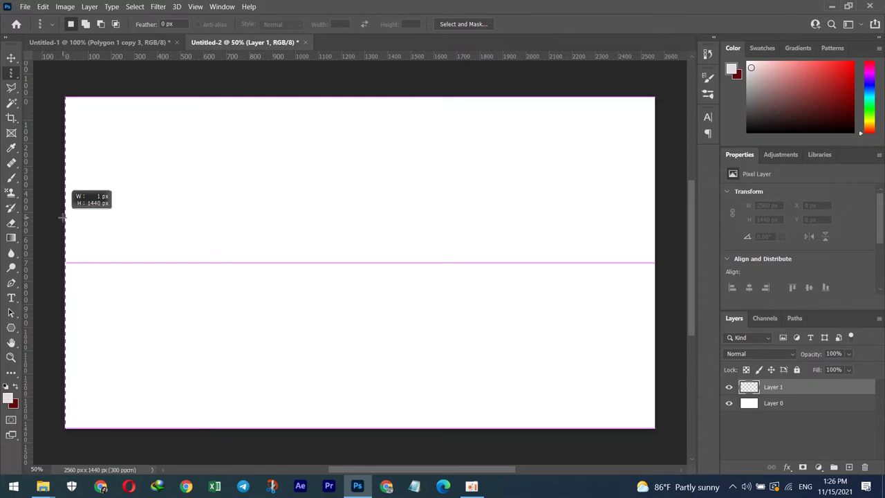
left_click_drag(62, 218, 54, 219)
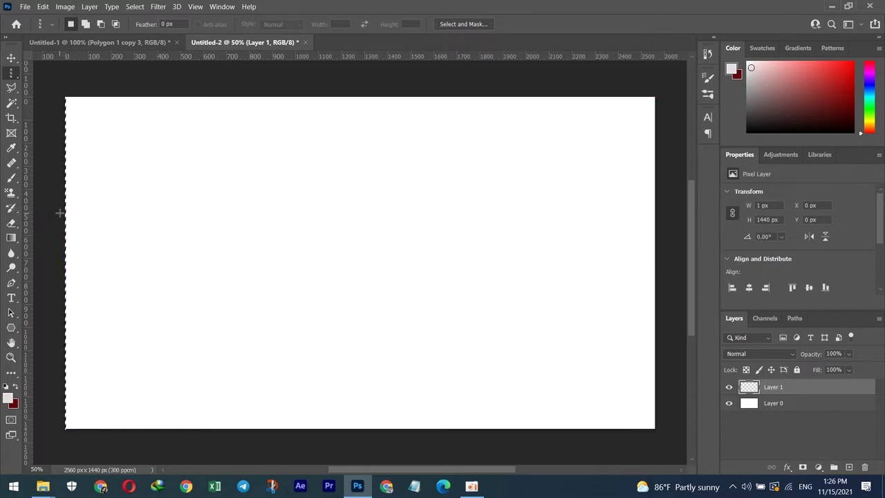
Step: Clear the column selection and switch to the Rectangular Marquee tool
left_click(11, 58)
left_click(11, 76)
right_click(16, 77)
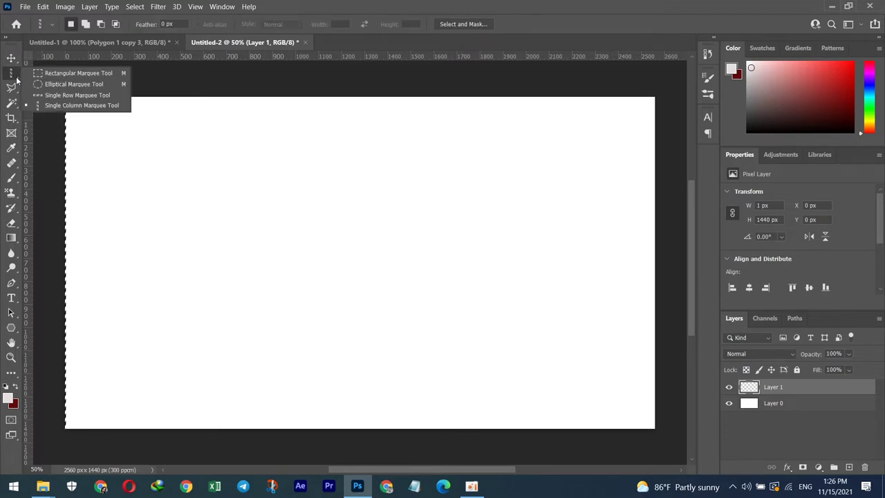
left_click(54, 72)
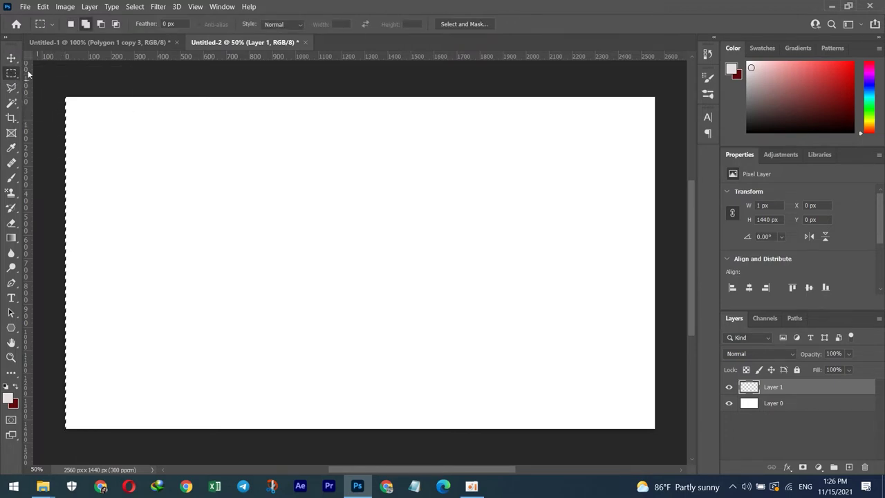
left_click(11, 58)
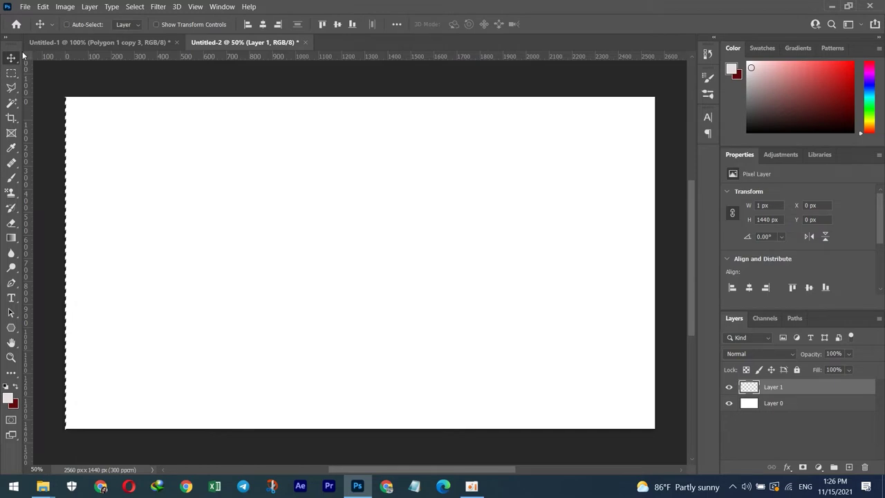
key("ctrl+d")
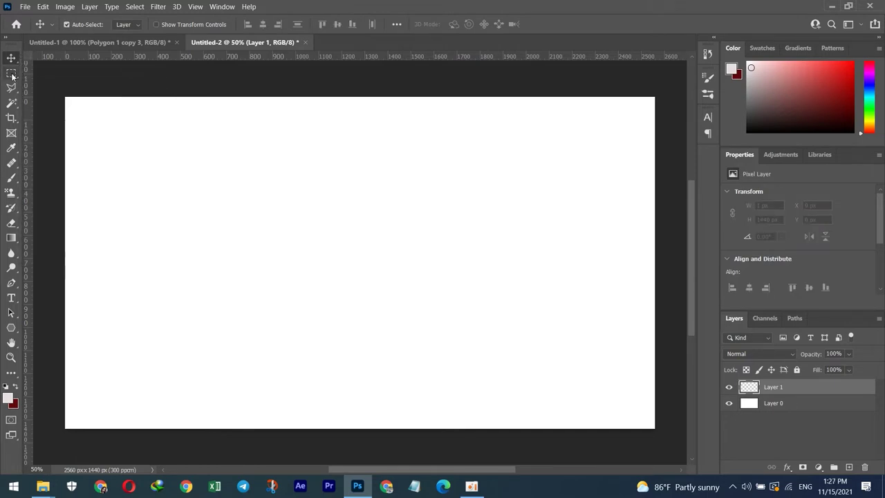
left_click(11, 73)
left_click(73, 72)
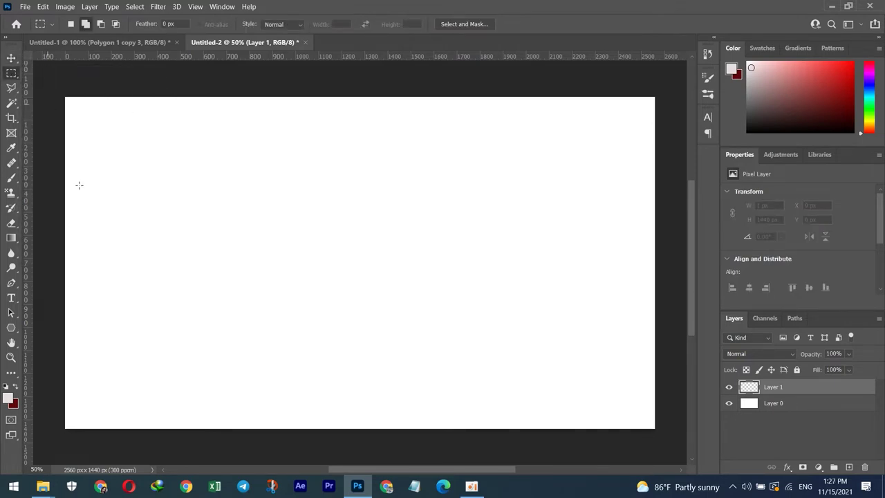
Step: Fill a full-width strip across the canvas middle with dark red, 786 px tall, and deselect
mouse_move(63, 163)
left_mouse_down()
mouse_move(667, 346)
mouse_move(602, 338)
mouse_move(644, 343)
left_mouse_up()
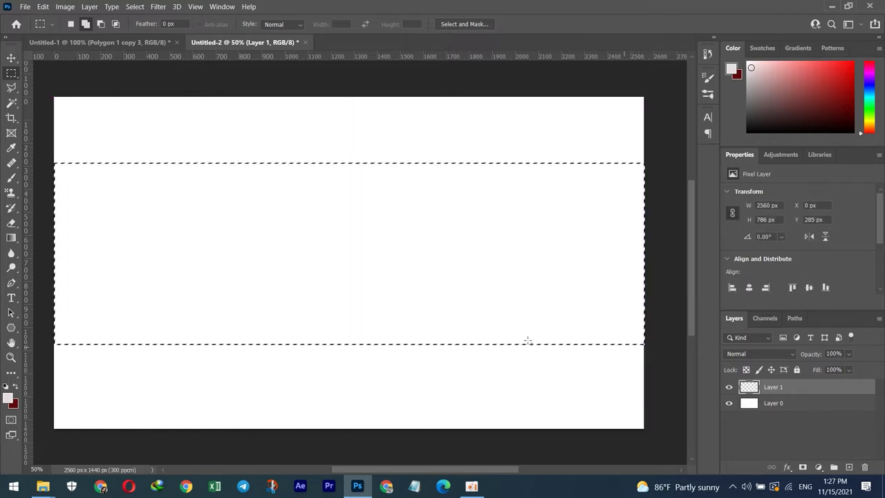
left_click(16, 388)
left_click(18, 391)
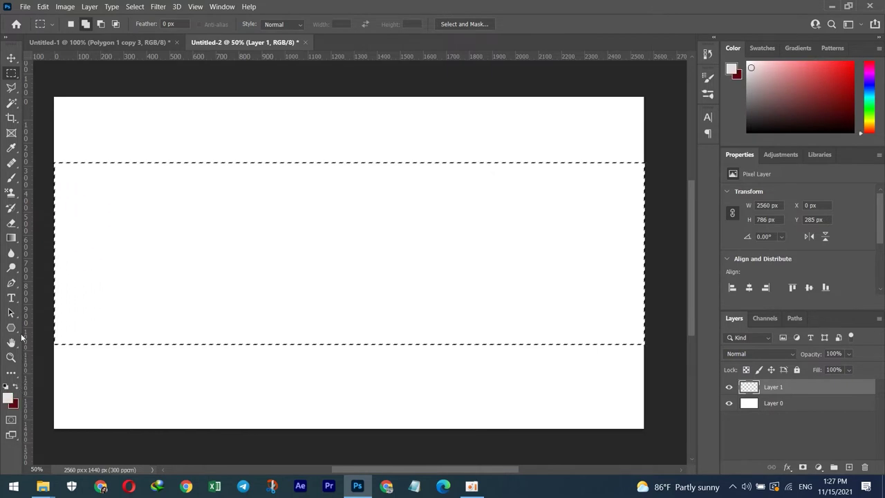
key("ctrl+BackSpace")
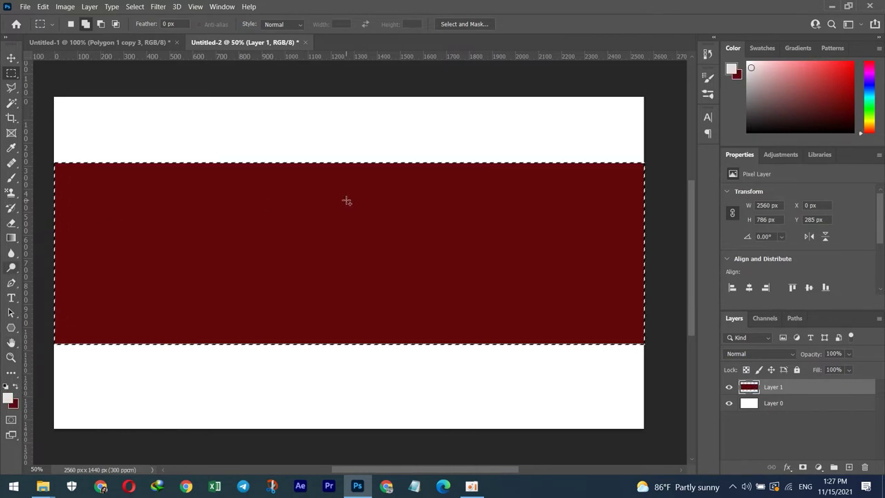
key("ctrl+d")
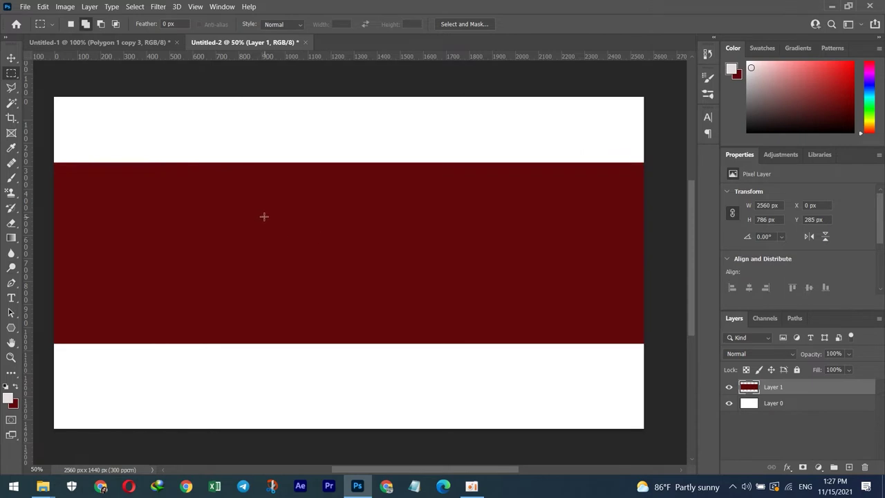
left_click(12, 57)
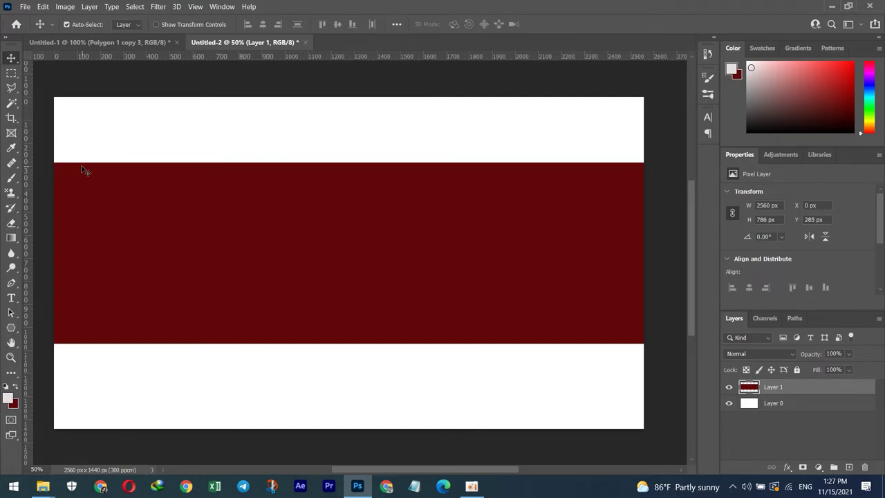
Step: Free-transform the red band to 604 px tall and 2624 px wide, shifted lower
key("ctrl+t")
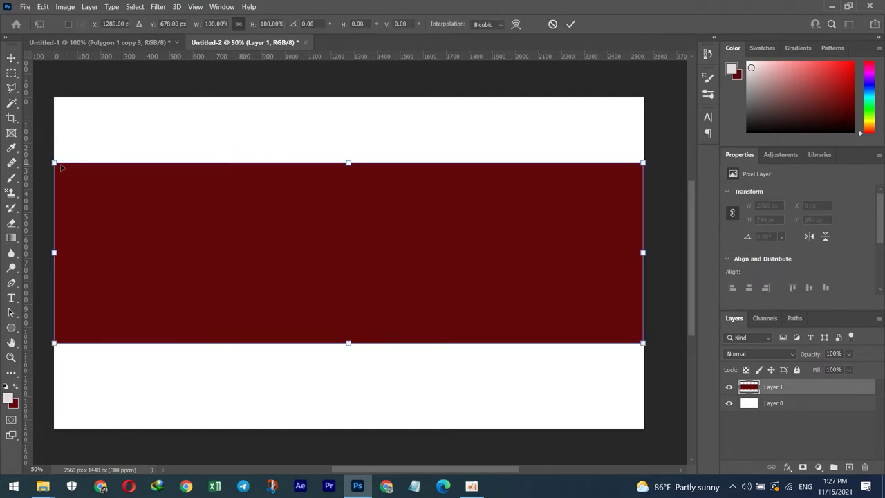
left_click_drag(54, 162, 48, 161)
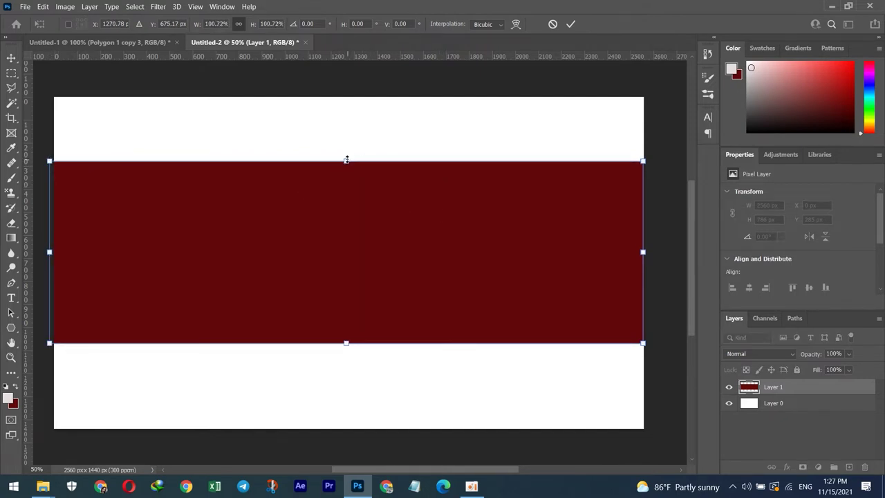
left_click_drag(346, 160, 354, 156)
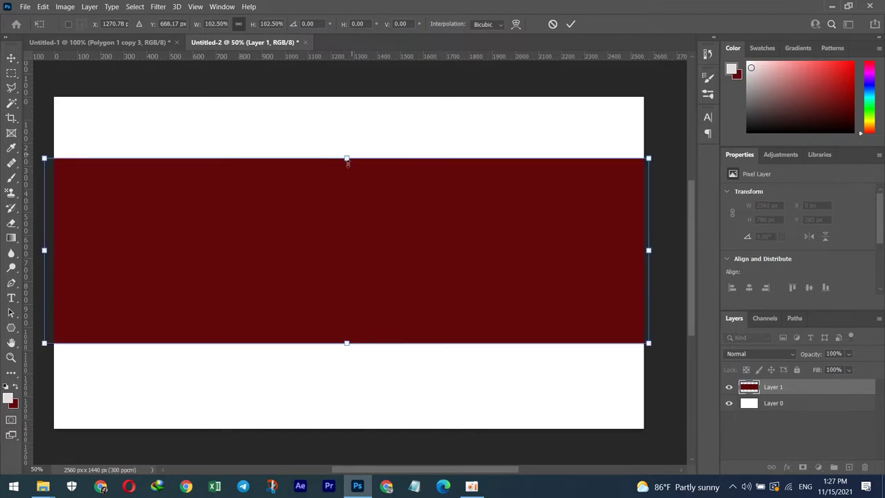
left_click_drag(346, 344, 346, 315)
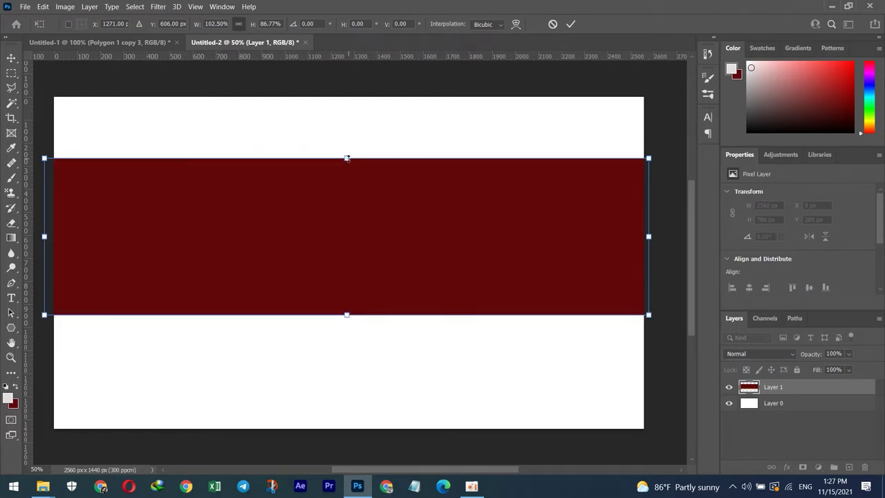
left_click_drag(348, 158, 347, 171)
left_click_drag(355, 233, 354, 246)
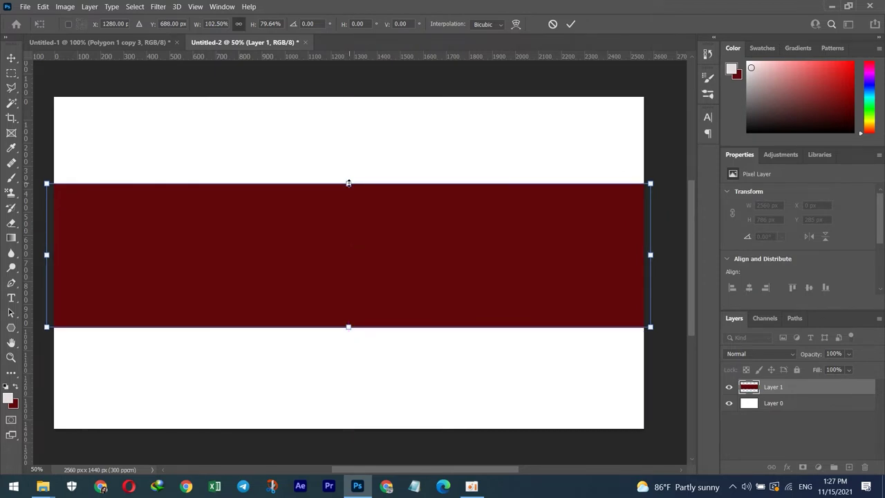
left_click_drag(348, 183, 348, 188)
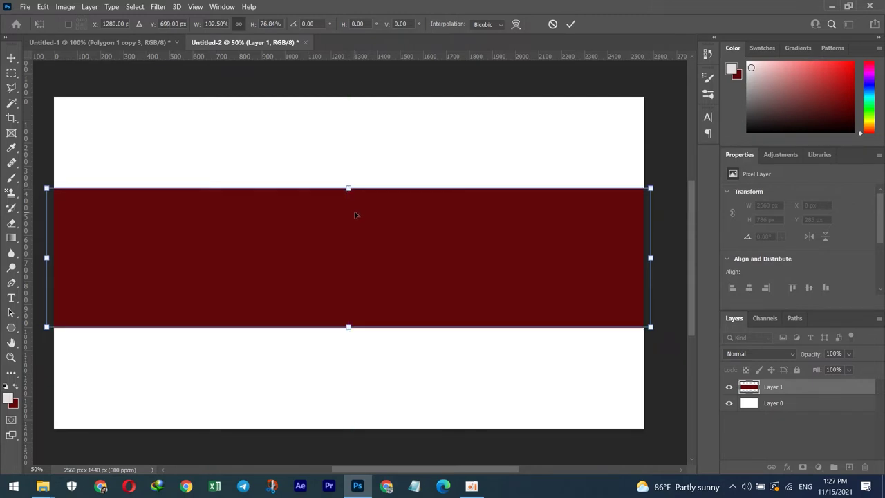
key("Return")
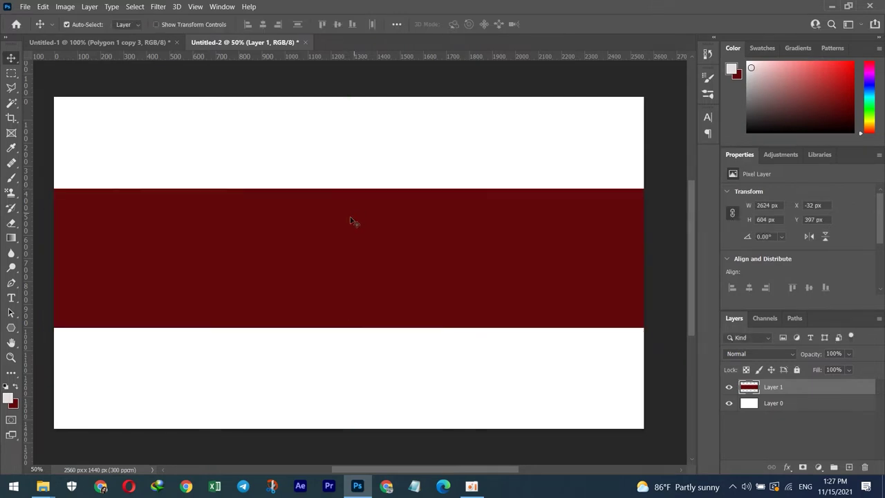
Step: In the OEG document Untitled-1, draw a text box over the OVERALL EDITOR GRAPHIC line
left_click(11, 298)
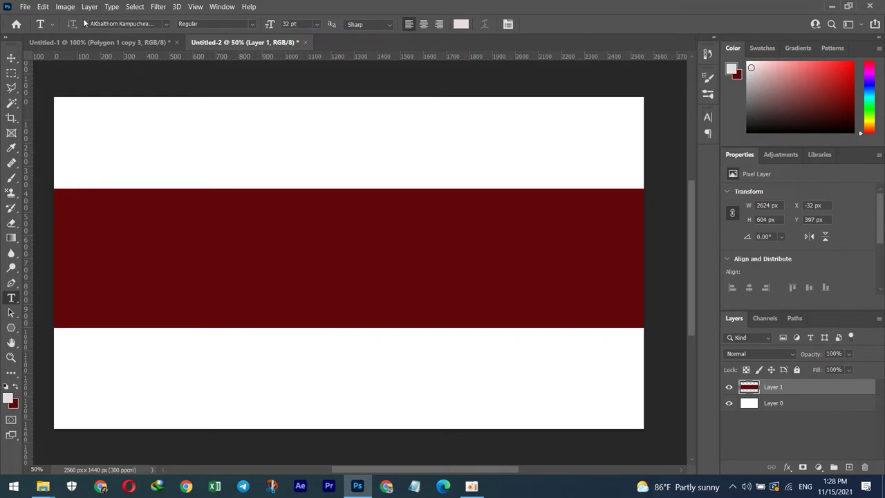
left_click(87, 41)
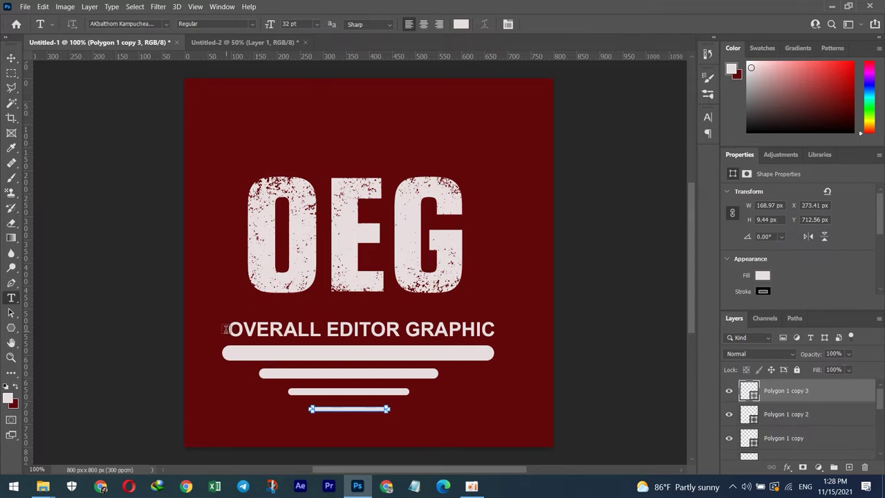
mouse_move(229, 316)
left_mouse_down()
mouse_move(303, 333)
mouse_move(499, 318)
left_mouse_up()
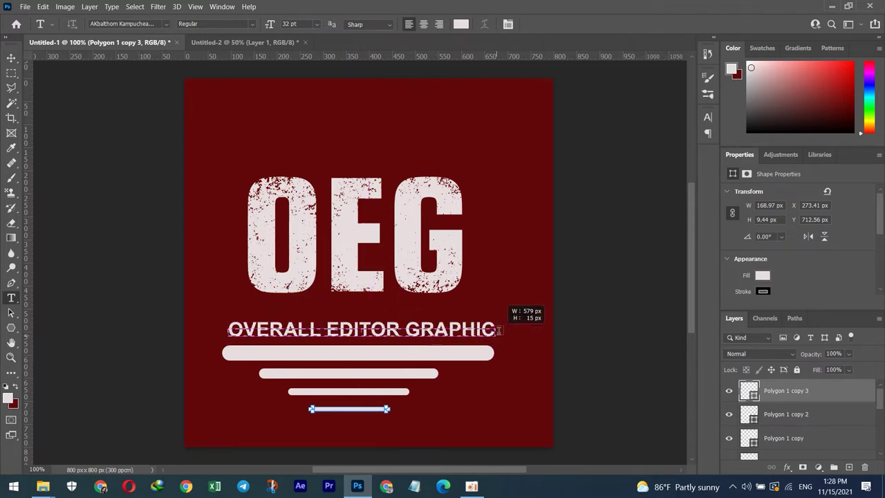
left_click_drag(499, 318, 496, 333)
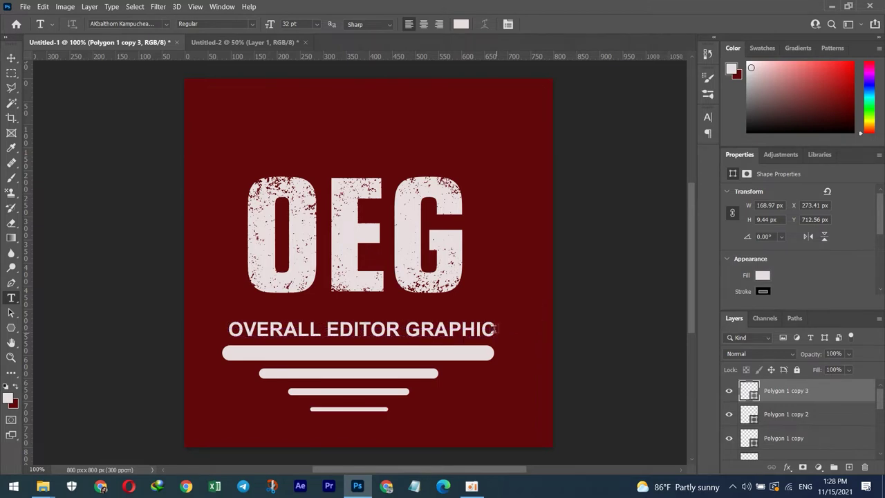
left_click(11, 57)
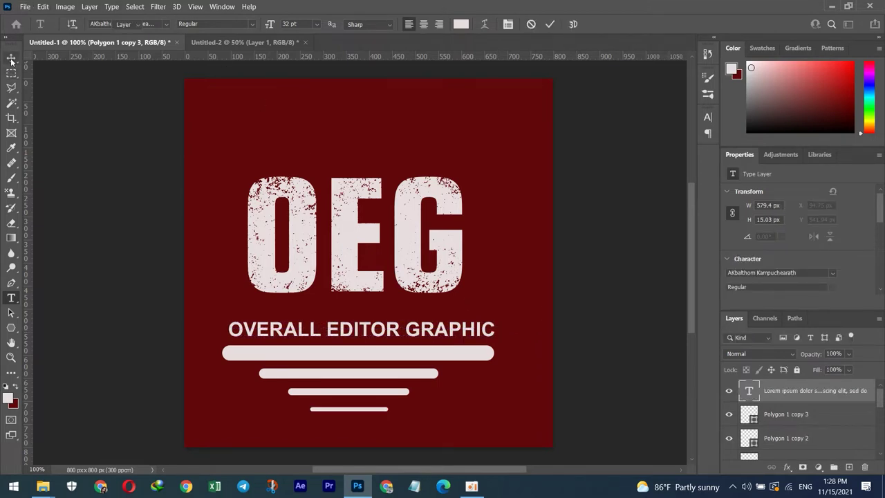
Step: Select the Overall Editor graphic layer and move it in the layer stack
scroll(774, 415, "down", 2)
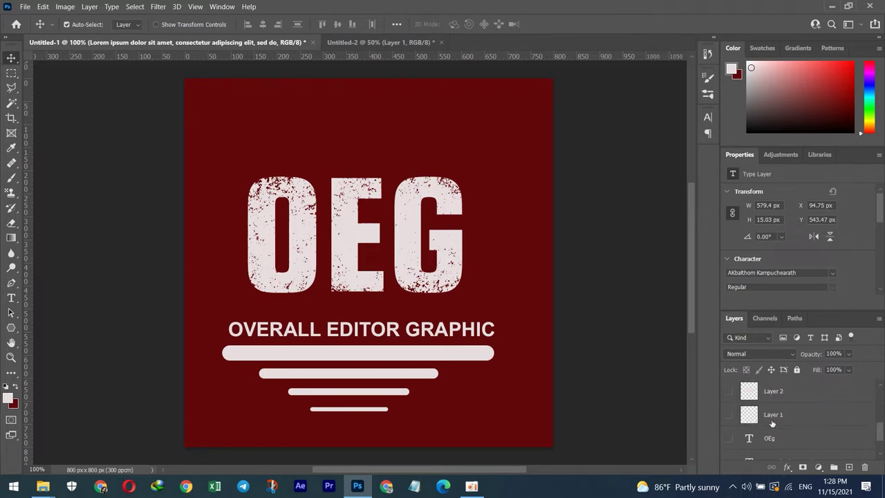
scroll(772, 423, "up", 2)
left_click(373, 331)
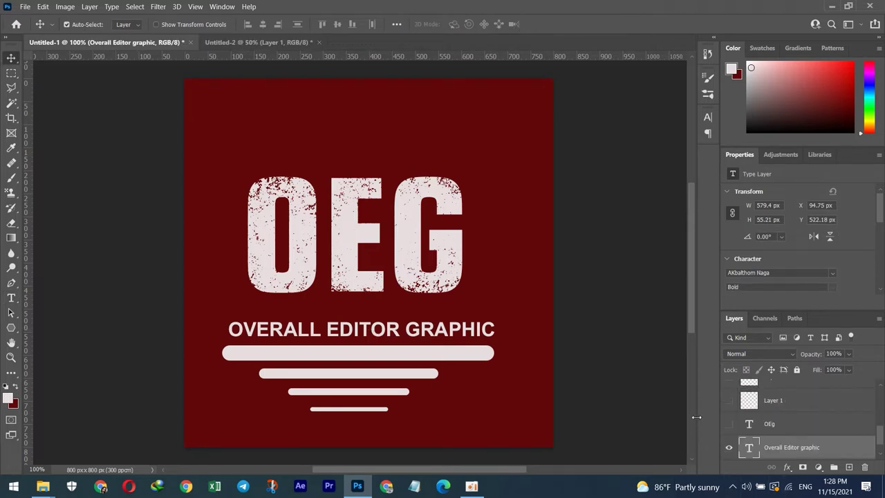
left_click_drag(842, 446, 821, 443)
Step: Glance at the oCam folder, then return to the Untitled-2 banner document
left_click(366, 483)
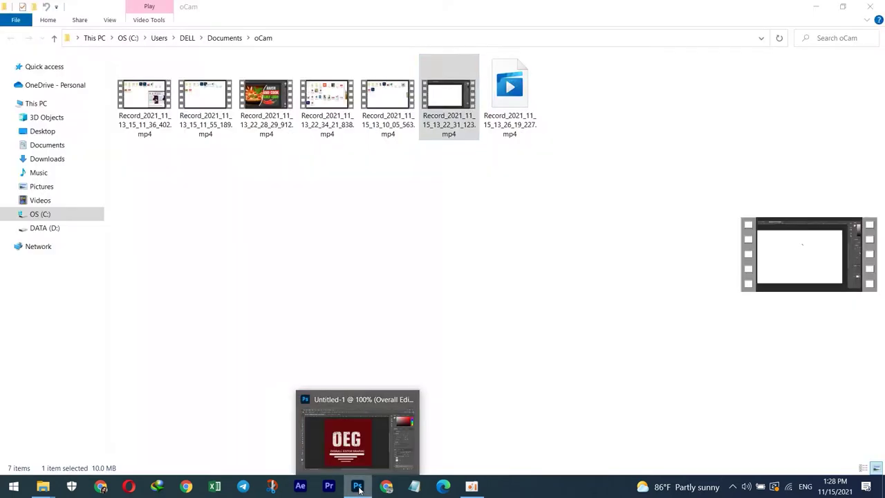
left_click(371, 446)
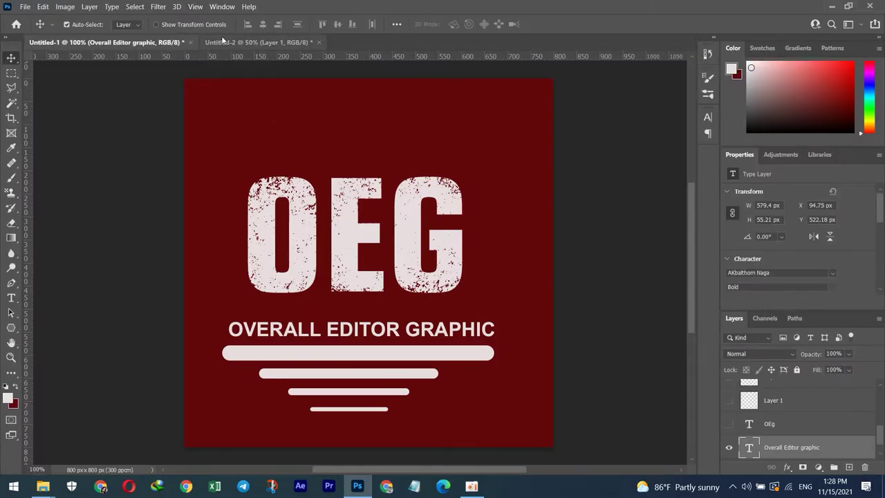
left_click(225, 43)
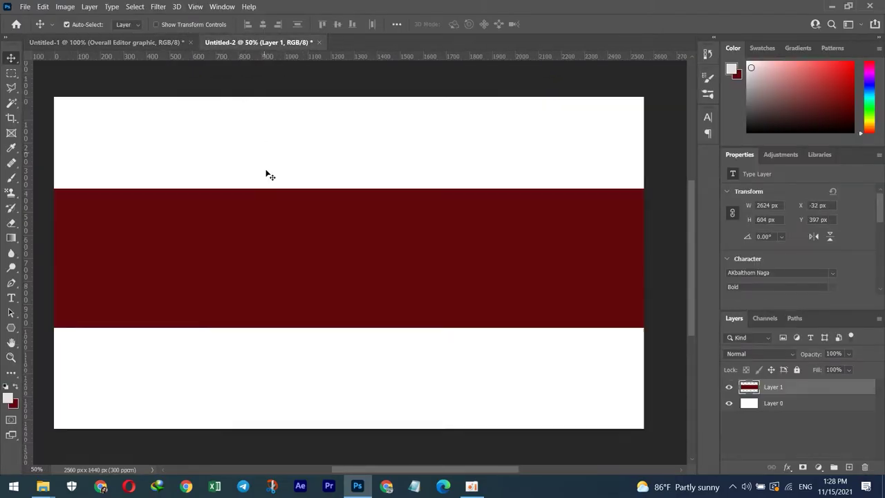
Step: Type OVERALL EDITOR GRAPHIC on the red band and nudge it slightly right
left_click(11, 298)
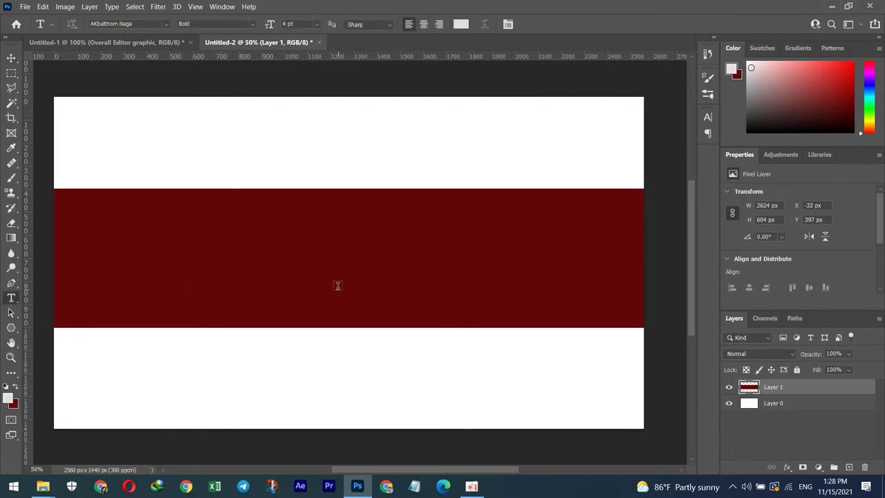
left_click(172, 261)
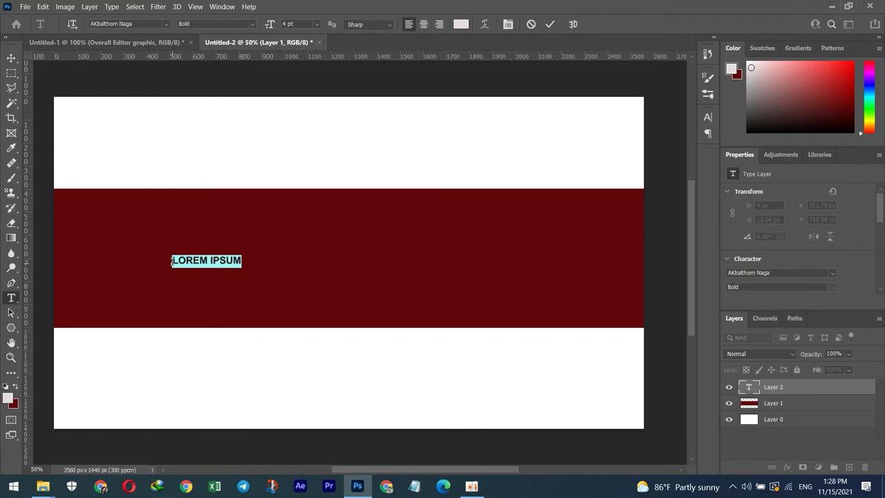
key("BackSpace")
type("VERALL ")
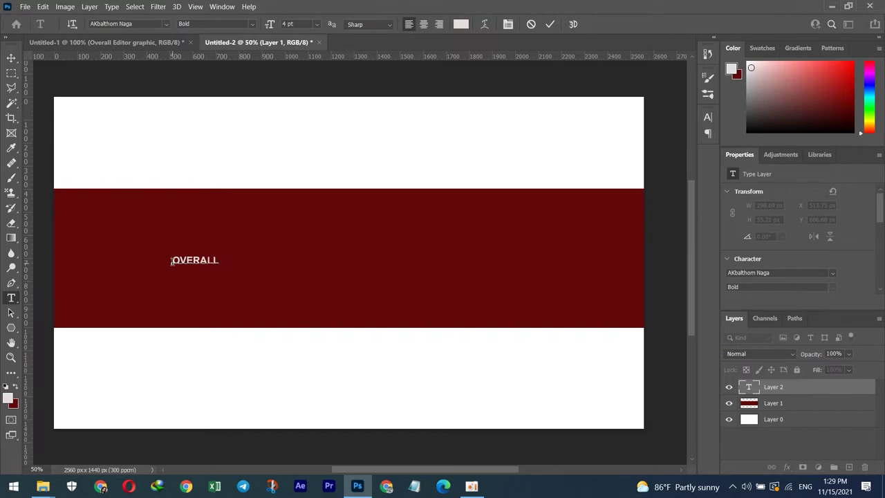
type("E")
type("DI")
type("T")
type("OR G")
type("RAF")
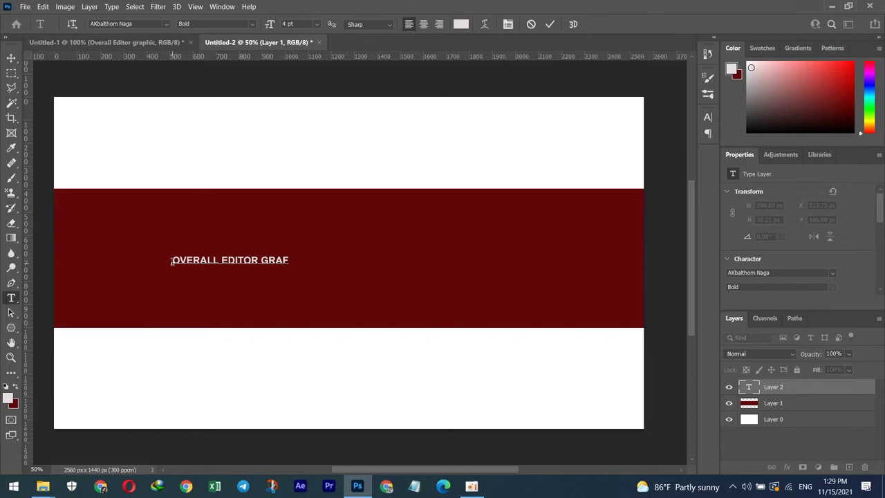
key("BackSpace")
type("HIC")
key("ctrl+z")
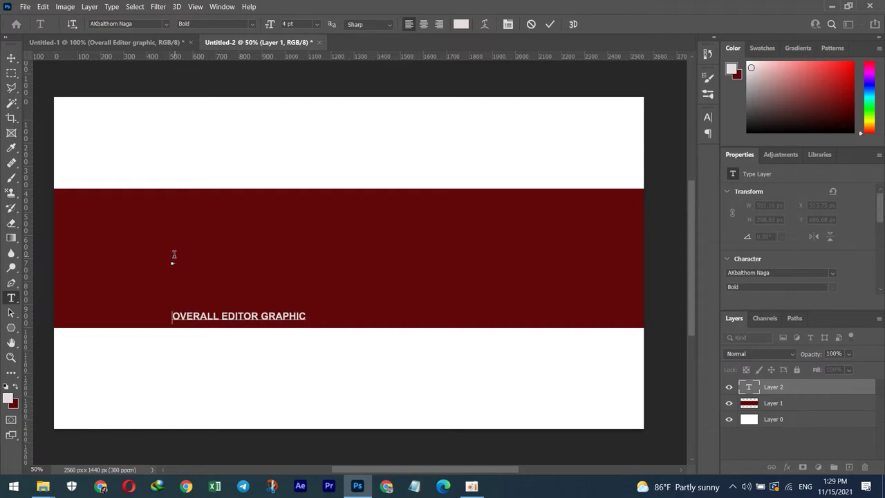
key("ctrl+shift+z")
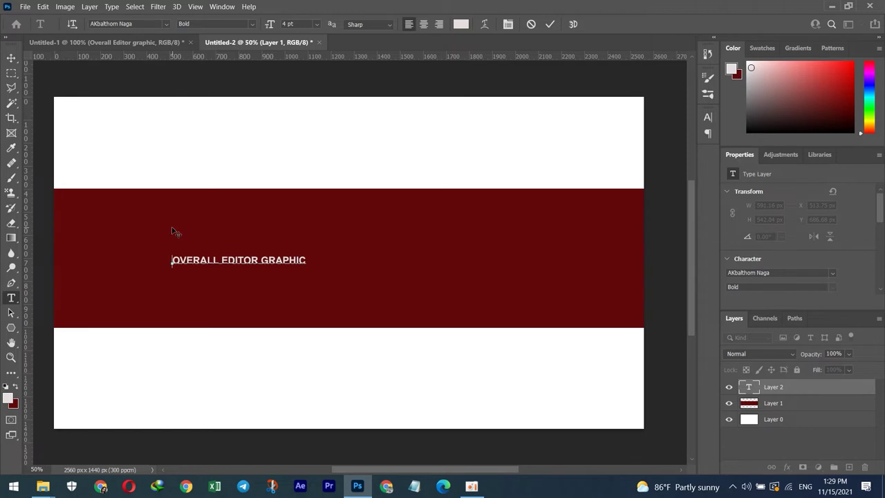
left_click_drag(173, 233, 174, 235)
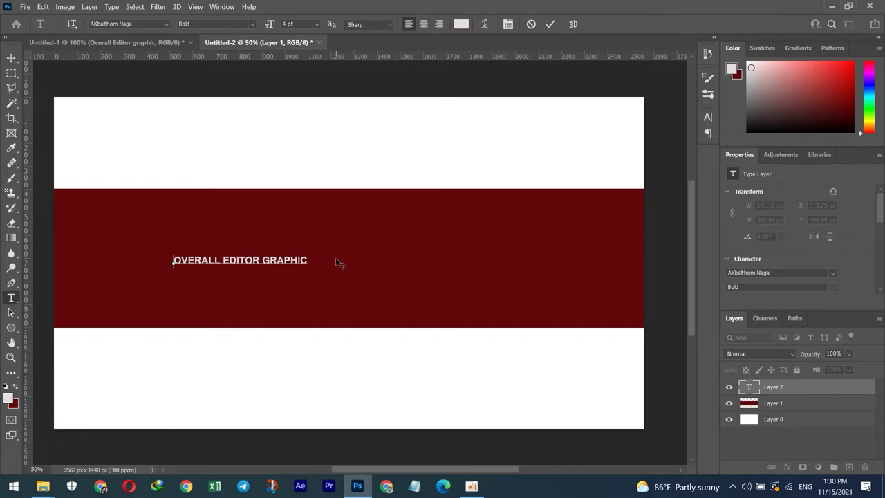
Step: Add a second line reading OEG and select those letters
key("Right")
key("Right")
key("Right")
key("Right")
key("Right")
key("Right")
key("Return")
type("O")
key("BackSpace")
key("BackSpace")
type("O")
type("F")
type("G")
left_click_drag(311, 260, 331, 260)
Step: Set the selected OEG letters to 29 pt in the options bar font size field
left_click_drag(270, 23, 285, 24)
type("23")
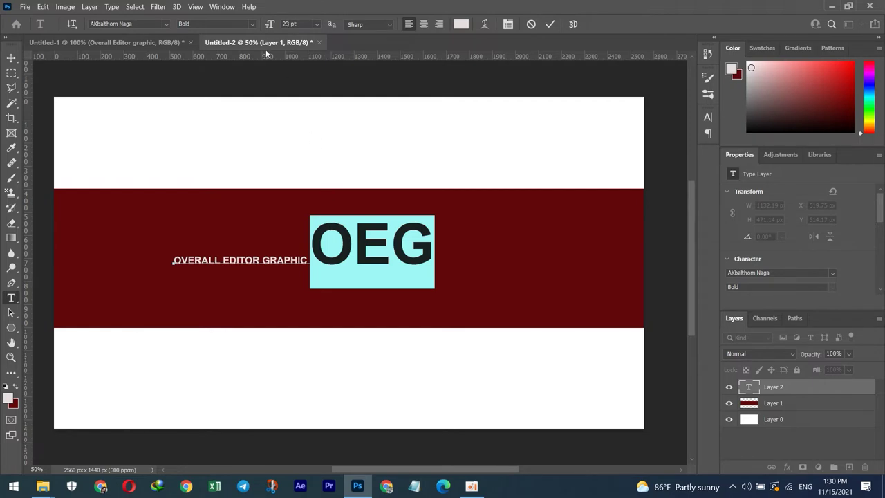
left_click_drag(269, 25, 276, 25)
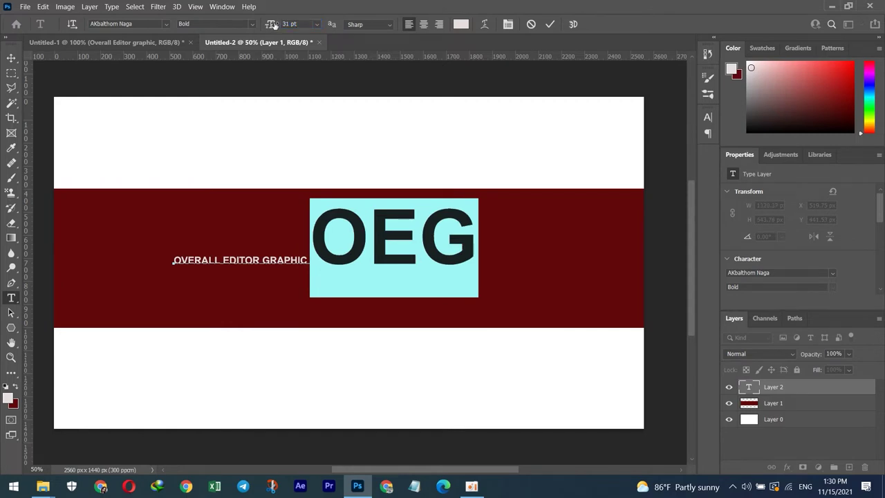
left_click_drag(277, 25, 271, 26)
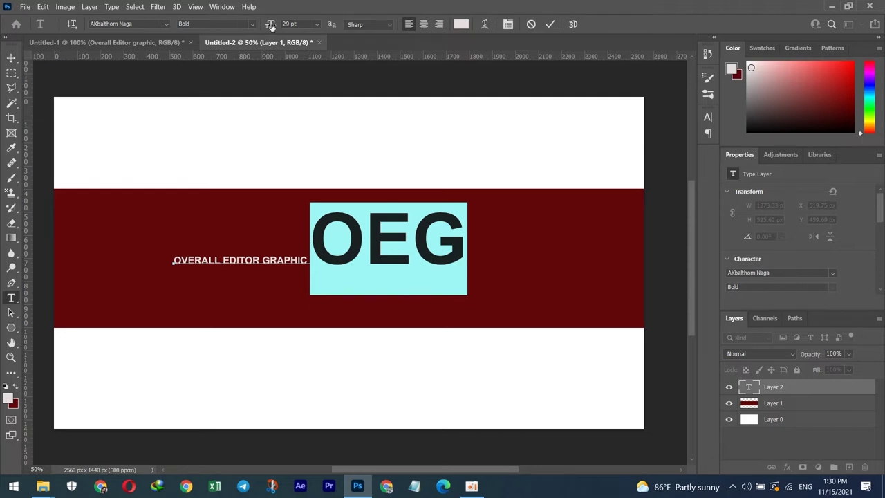
Step: Set OEG in the AKbalthom Molleak 1 font, then select the OVERALL EDITOR GRAPHIC words
left_click(166, 24)
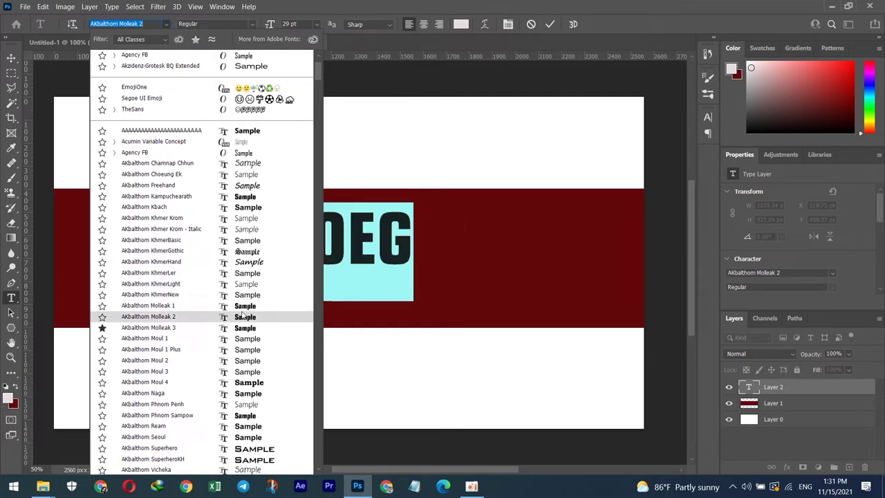
left_click(247, 305)
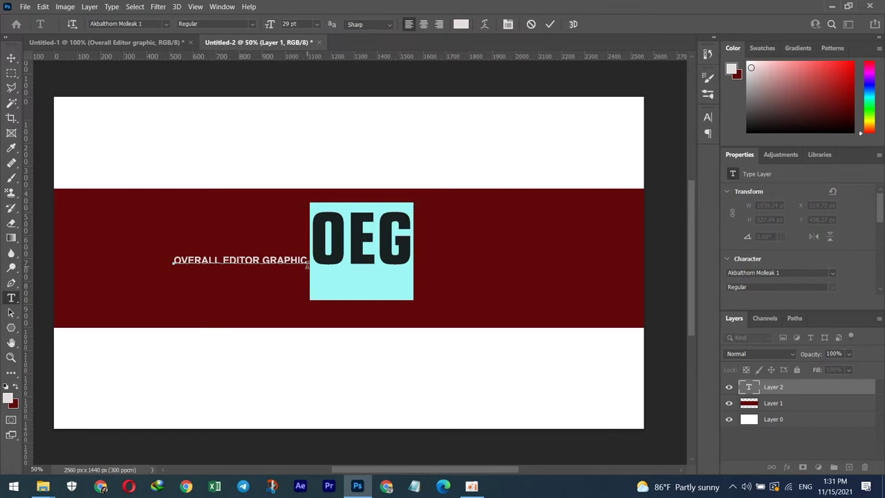
left_click(307, 261)
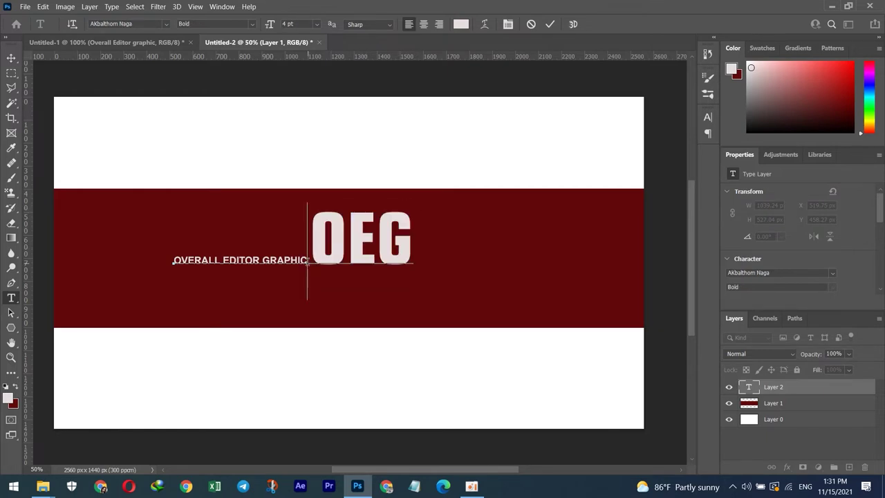
left_click_drag(307, 262, 174, 260)
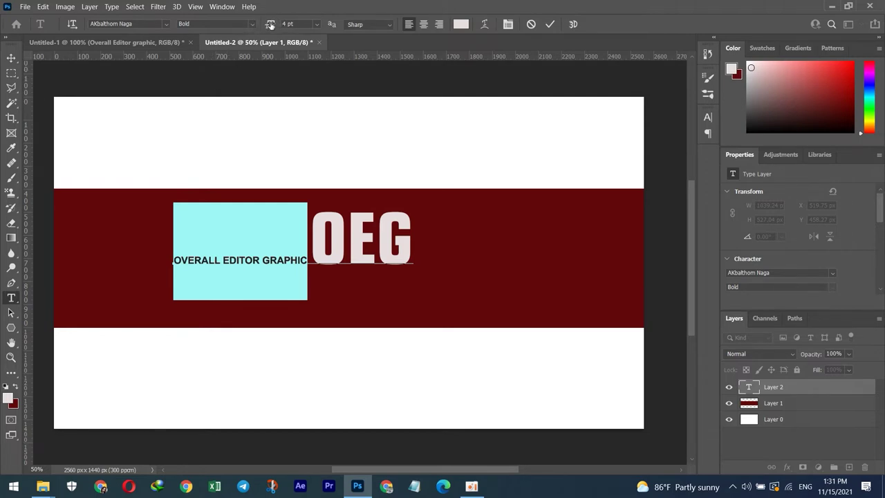
Step: Set OVERALL EDITOR GRAPHIC to 5 pt, commit the text layer, and add an empty layer above
left_click_drag(270, 24, 272, 25)
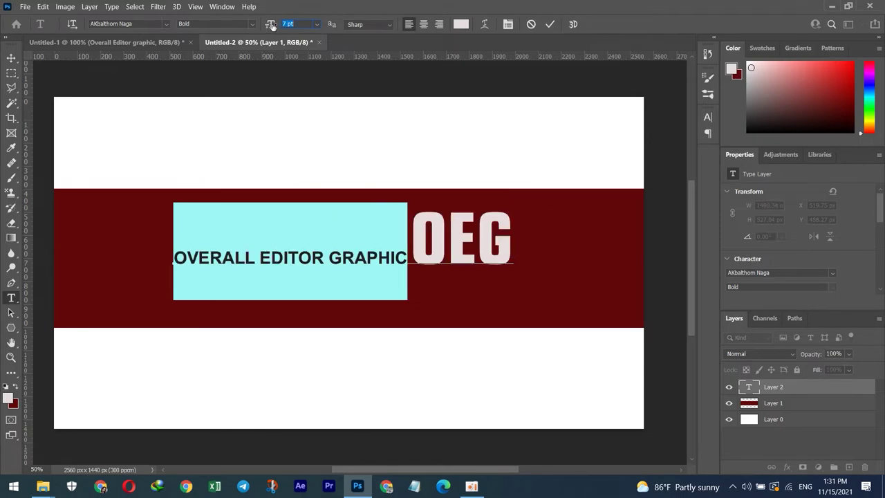
left_click_drag(272, 25, 270, 24)
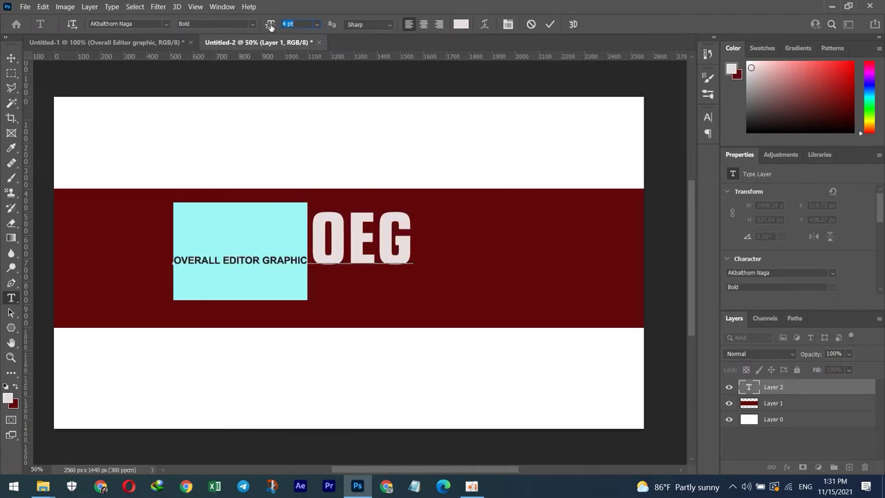
left_click_drag(270, 24, 271, 25)
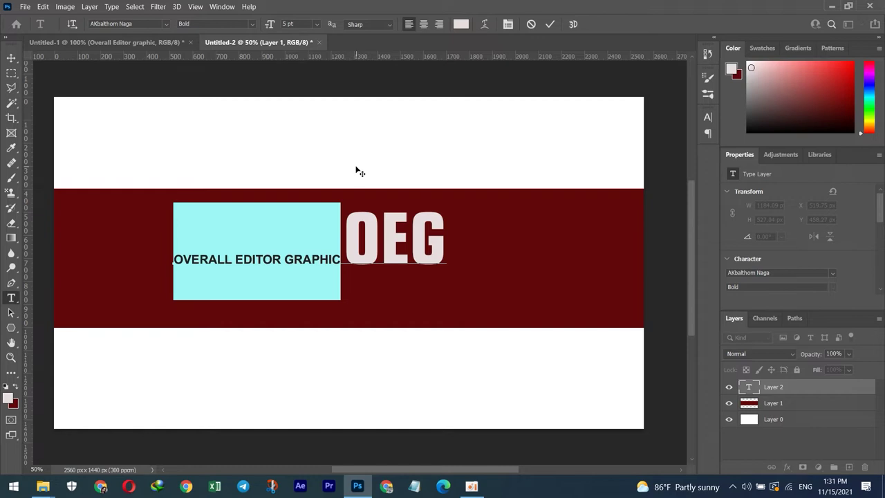
key("BackSpace")
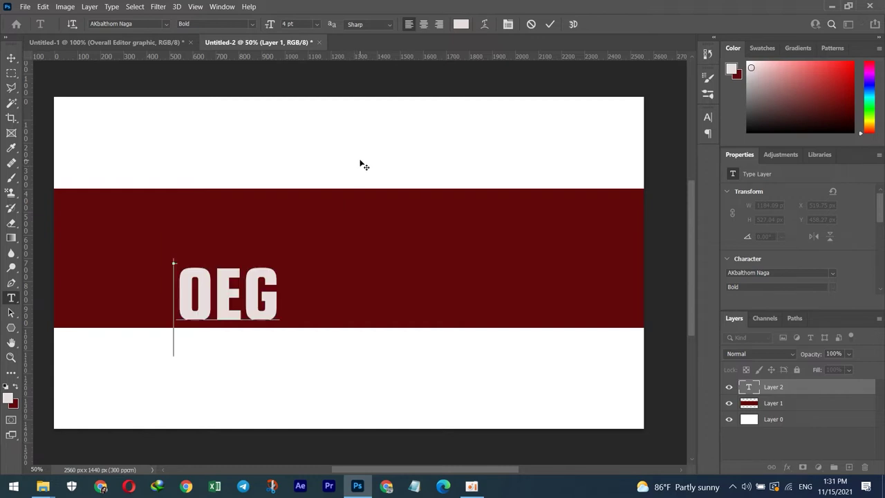
key("ctrl")
key("ctrl+z")
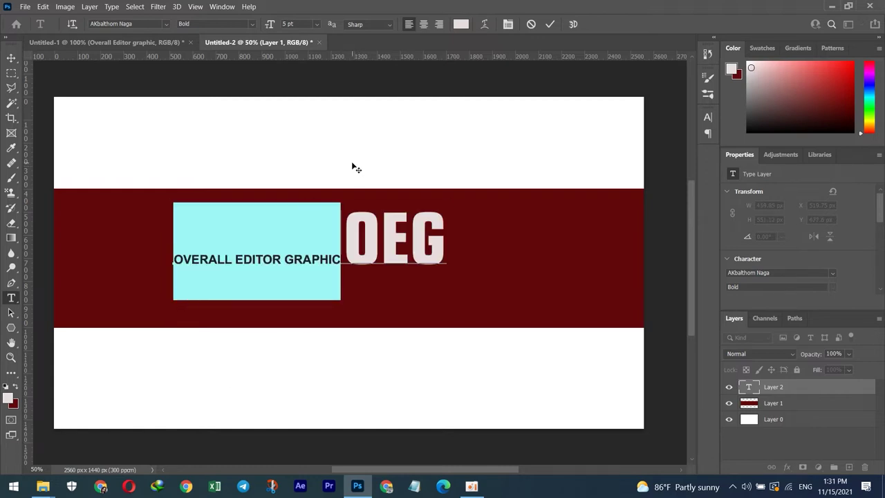
left_click(11, 58)
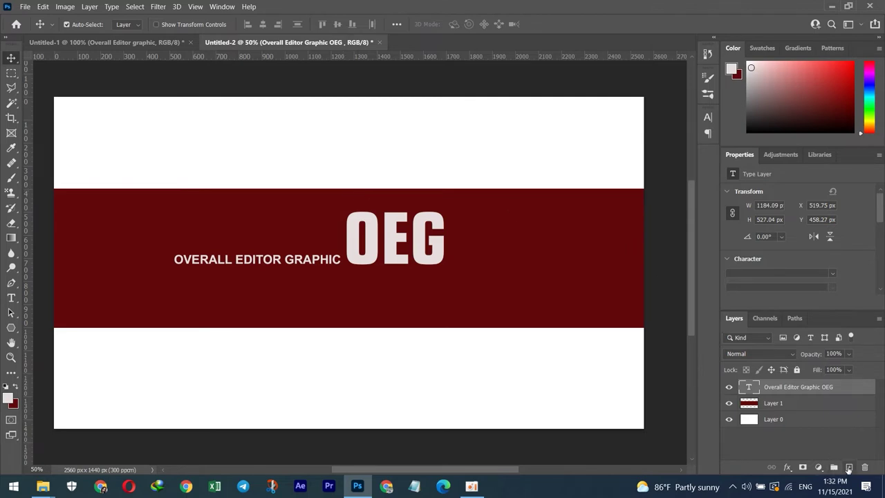
left_click(848, 467)
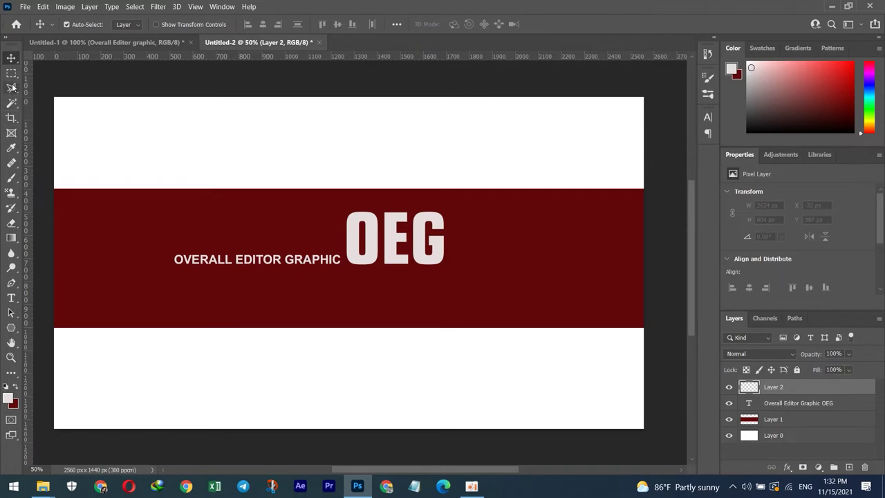
Step: Select the regular Brush Tool and bring up its brush preset picker on the canvas
left_click(12, 178)
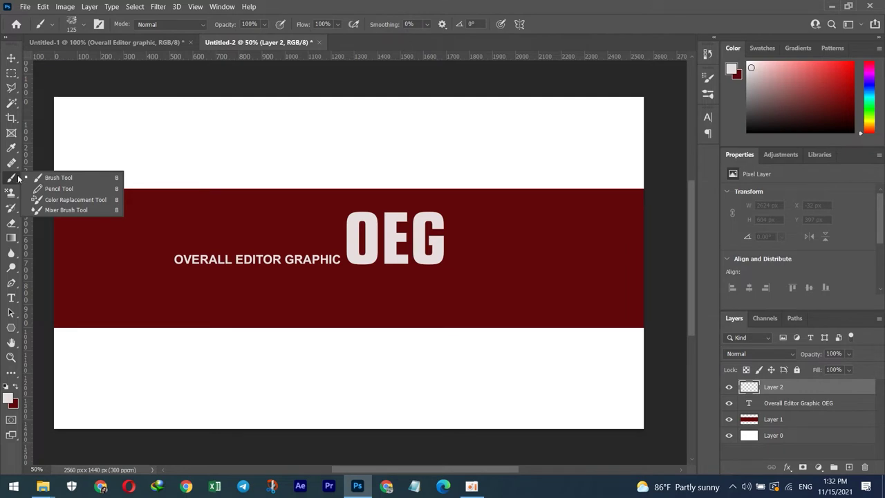
left_click(52, 178)
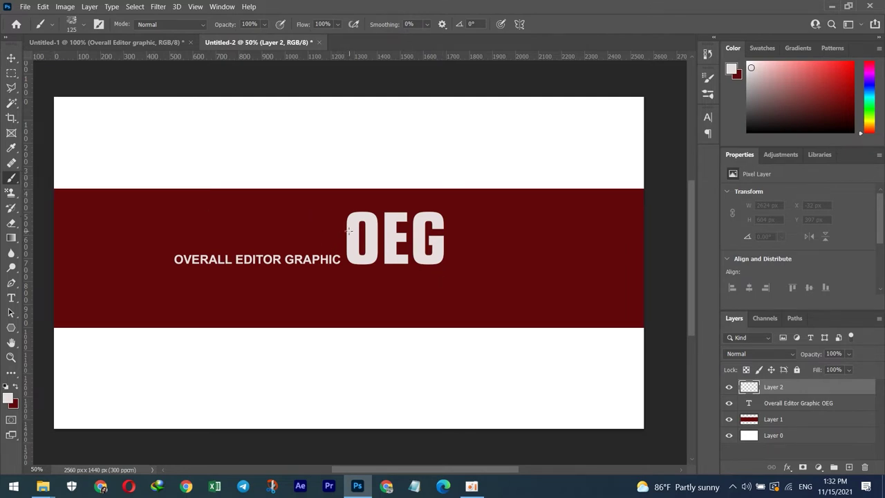
right_click(15, 185)
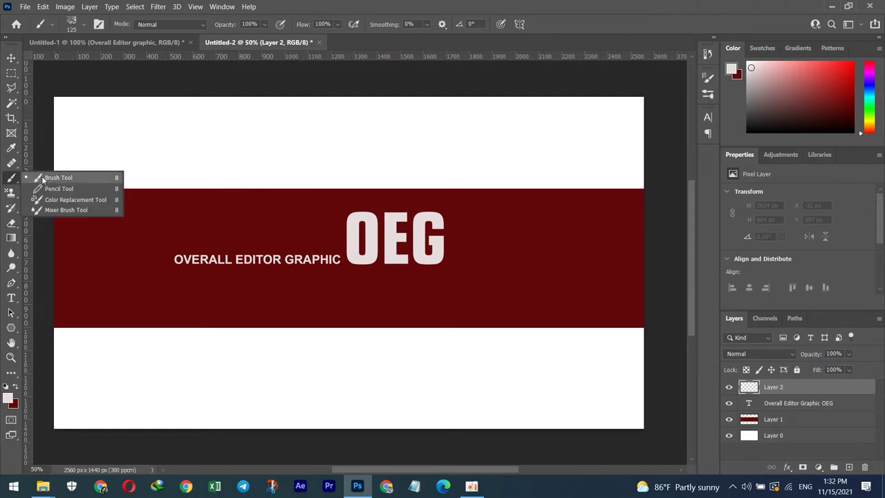
left_click(47, 179)
right_click(300, 215)
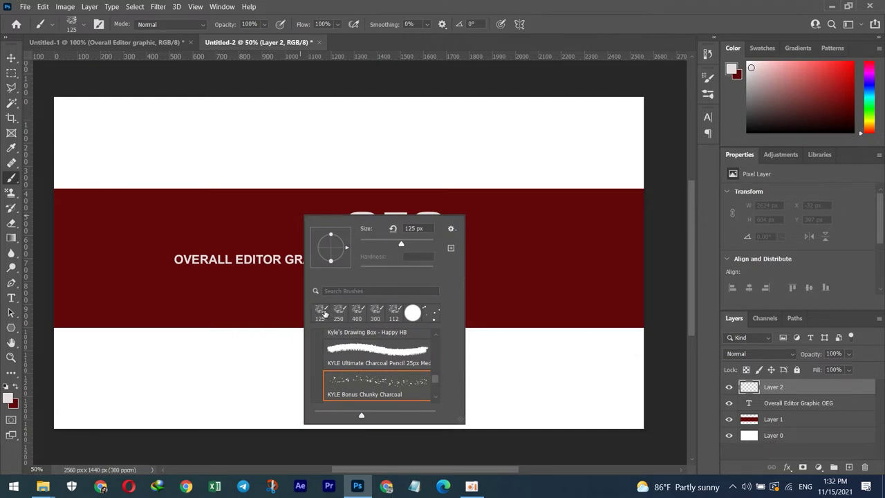
Step: Choose the 125 px textured splatter brush and test dabs above the subtitle, undoing the last one
left_click(320, 312)
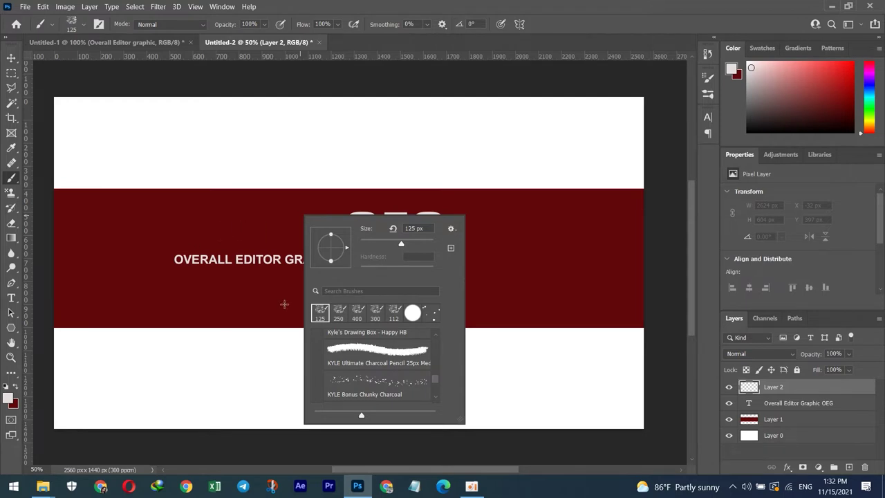
left_click(280, 248)
left_click(278, 243)
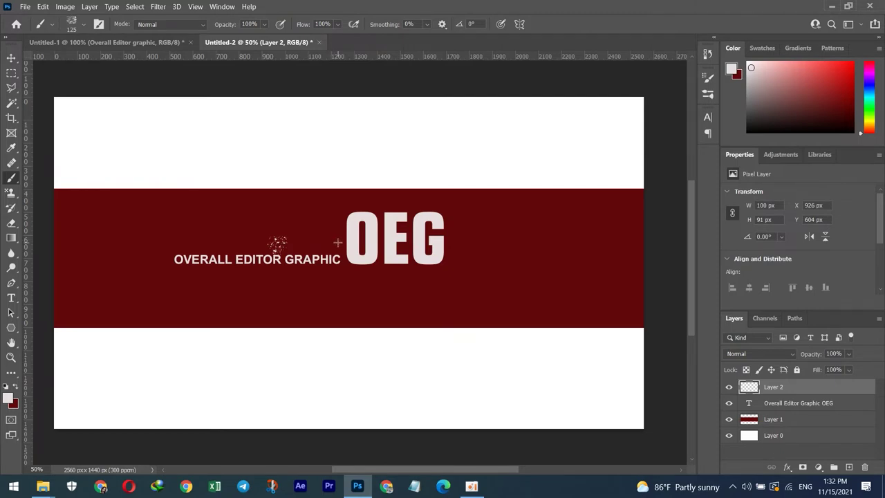
left_click(354, 230)
key("ctrl+z")
Step: Switch to the 250 px brush and stamp white splatter over the left and top of OEG
right_click(344, 229)
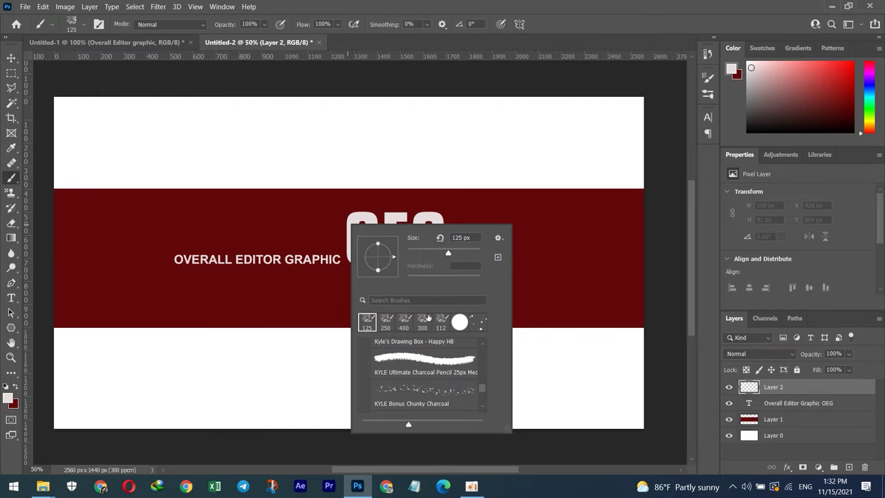
left_click(385, 321)
left_click(351, 221)
left_click(354, 242)
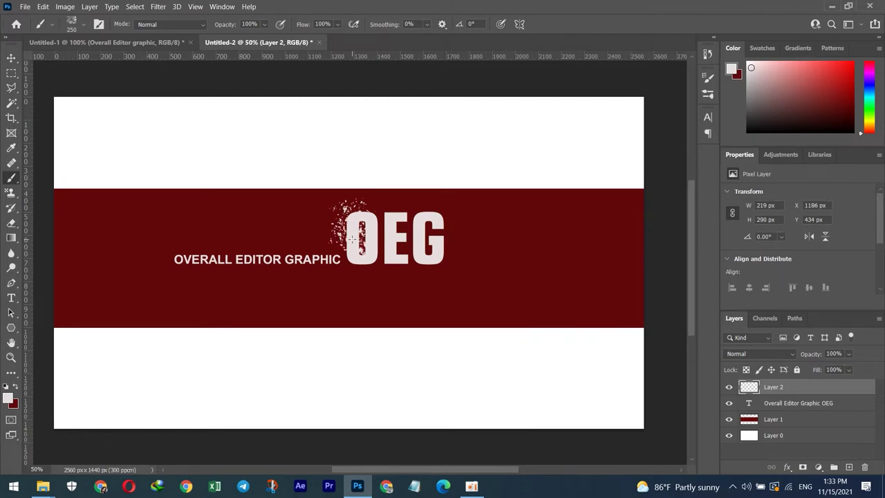
left_click(354, 250)
left_click(391, 230)
left_click(391, 216)
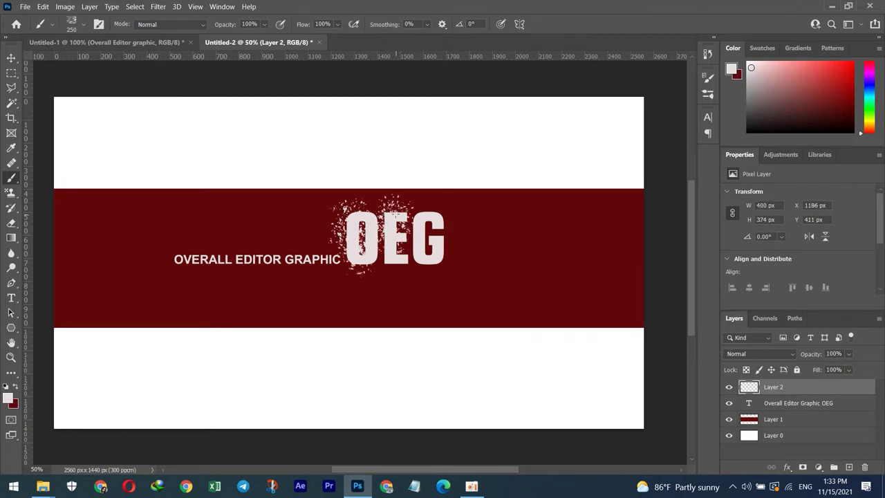
left_click(426, 210)
mouse_move(424, 241)
left_mouse_down()
mouse_move(249, 260)
mouse_move(159, 253)
mouse_move(211, 253)
mouse_move(245, 266)
mouse_move(319, 257)
mouse_move(354, 266)
mouse_move(380, 207)
mouse_move(397, 249)
mouse_move(432, 222)
mouse_move(446, 259)
mouse_move(439, 228)
mouse_move(394, 207)
mouse_move(339, 225)
mouse_move(356, 260)
left_mouse_up()
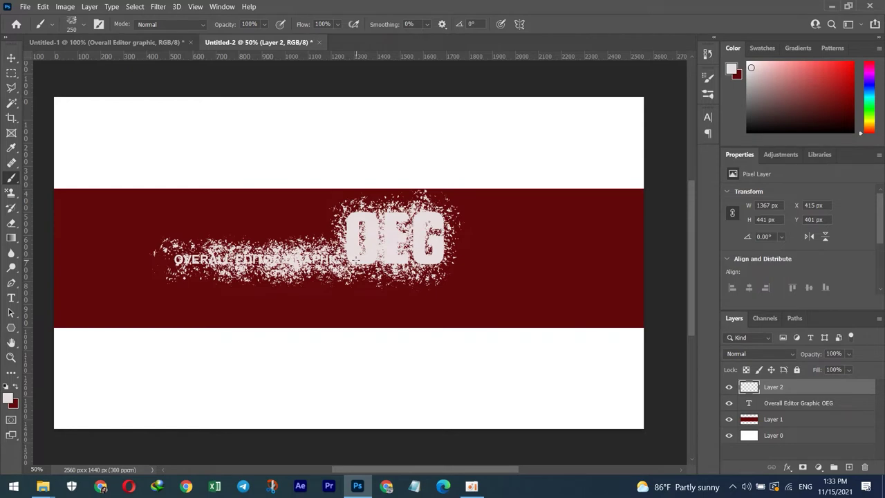
Step: Brush splatter over the subtitle and above OEG, then copy it within the letter shapes to a new layer
left_click_drag(180, 261, 190, 256)
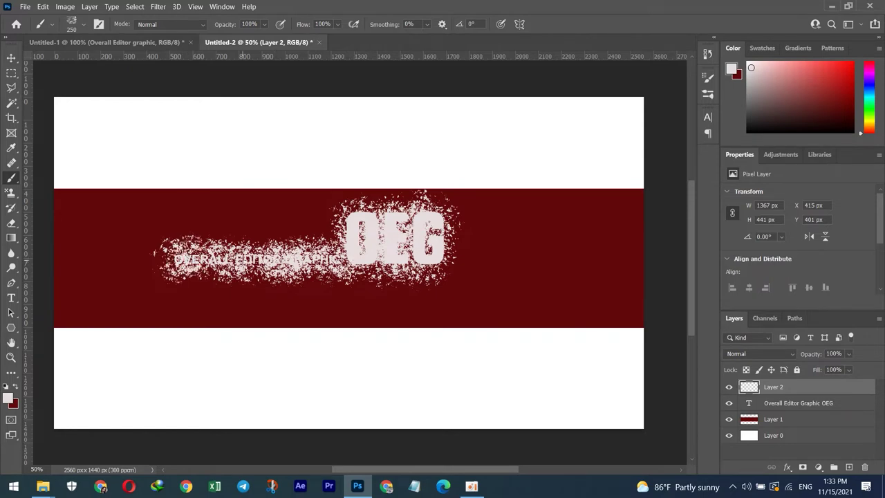
left_click_drag(256, 273, 258, 243)
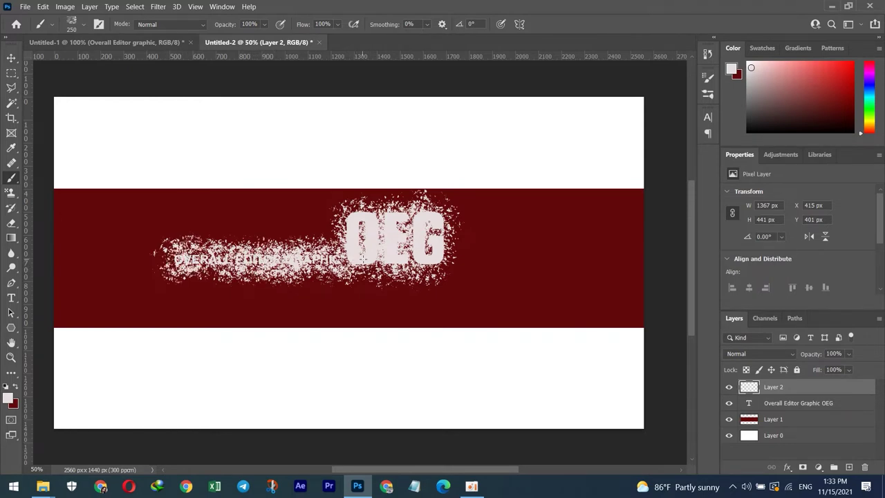
left_click_drag(374, 207, 407, 201)
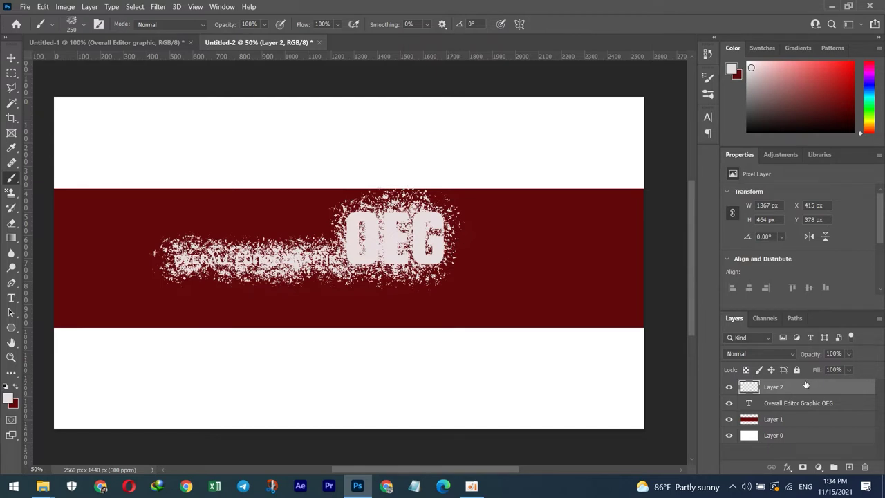
left_click(749, 406, "ctrl")
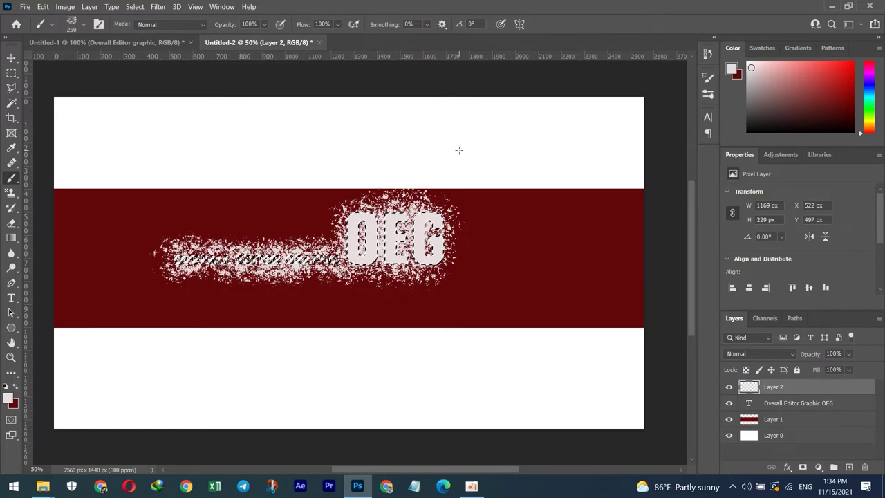
key("ctrl+j")
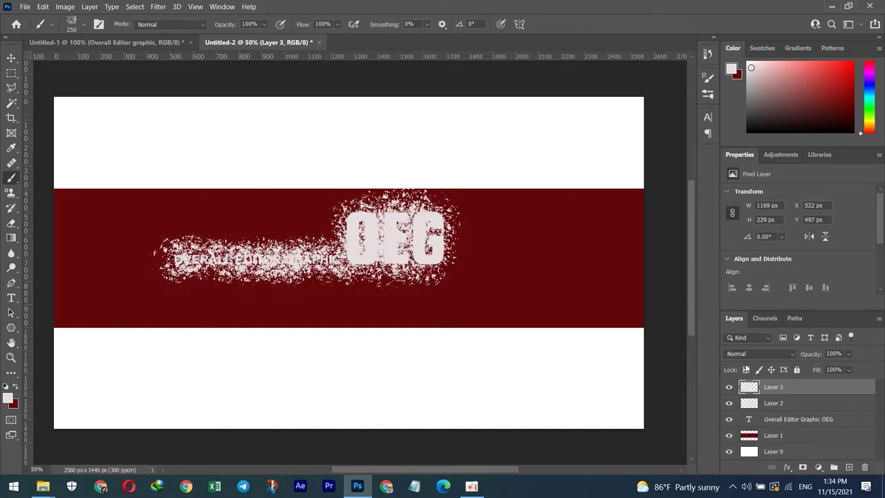
Step: Toggle the text, splatter and distressed layers on and off to compare the texture effect
left_click(728, 419)
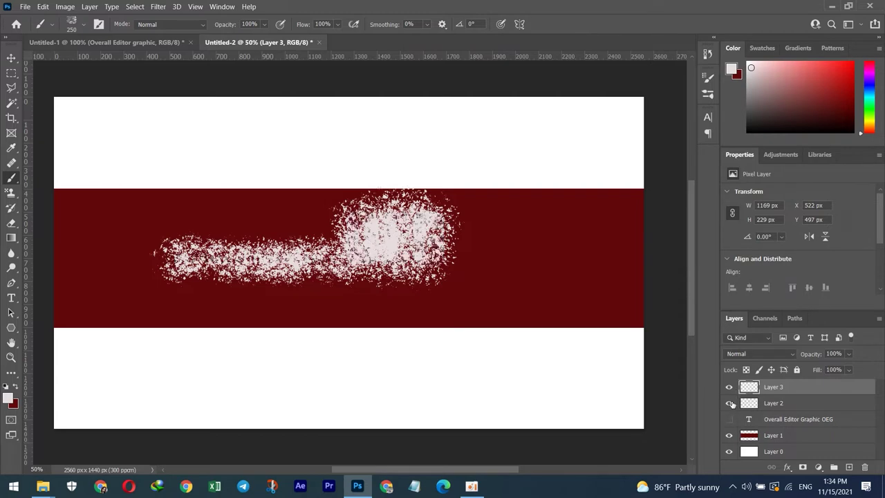
left_click(730, 403)
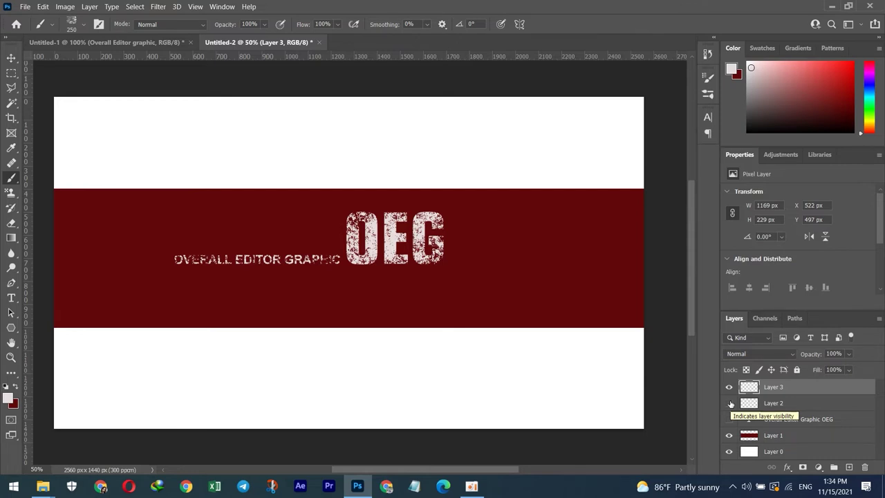
left_click(730, 403)
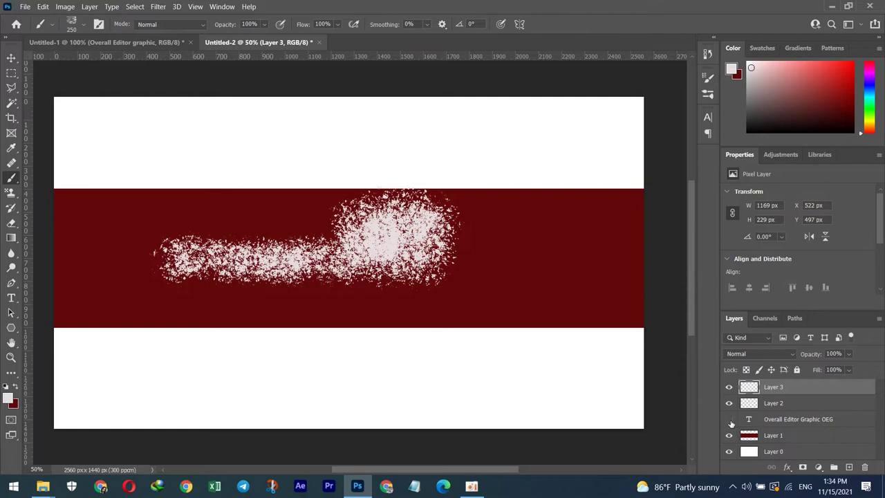
left_click(729, 419)
left_click(729, 403)
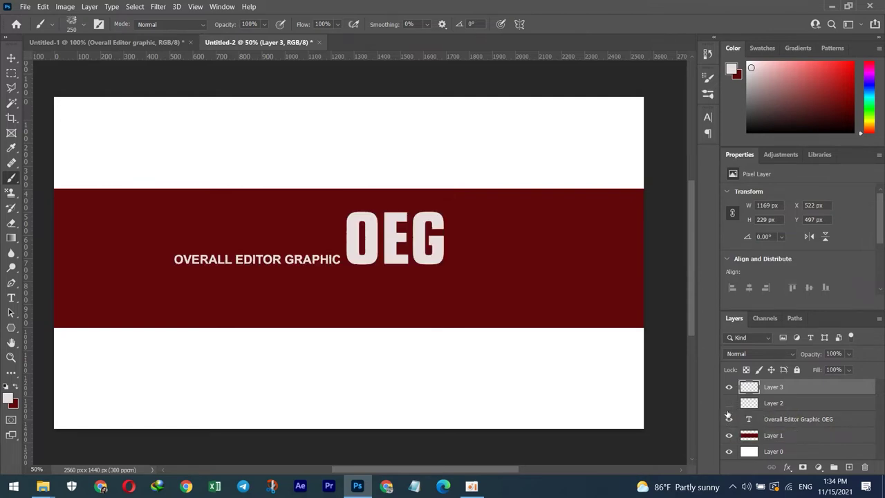
left_click(729, 404)
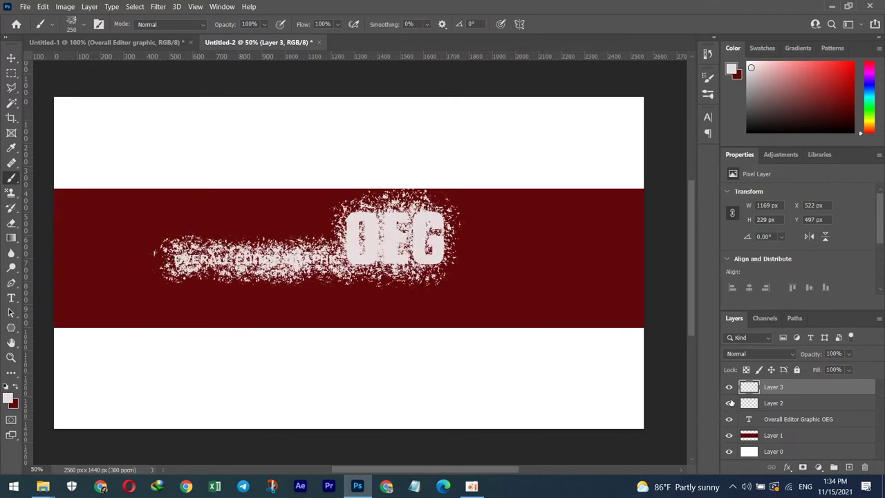
left_click(729, 388)
left_click(730, 389)
left_click(729, 389)
left_click(729, 388)
Step: Hide the splatter Layer 2 and distressed Layer 3, leaving the clean text visible
left_click(729, 404)
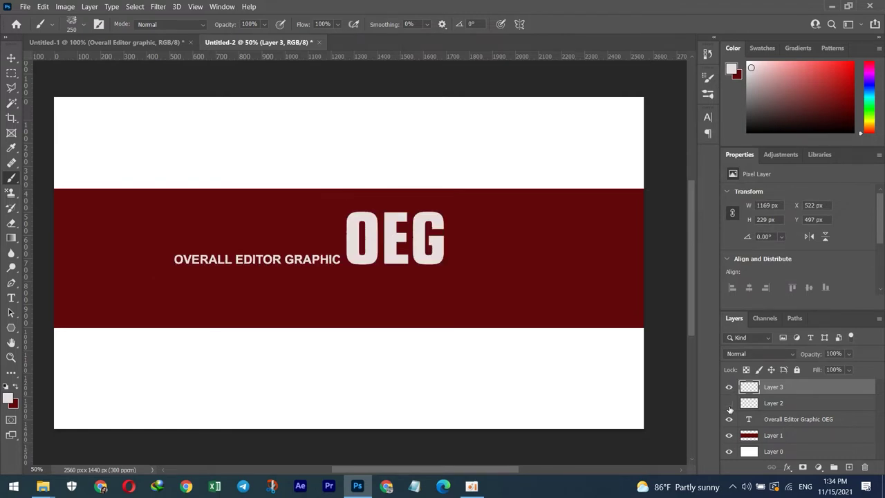
left_click(729, 420)
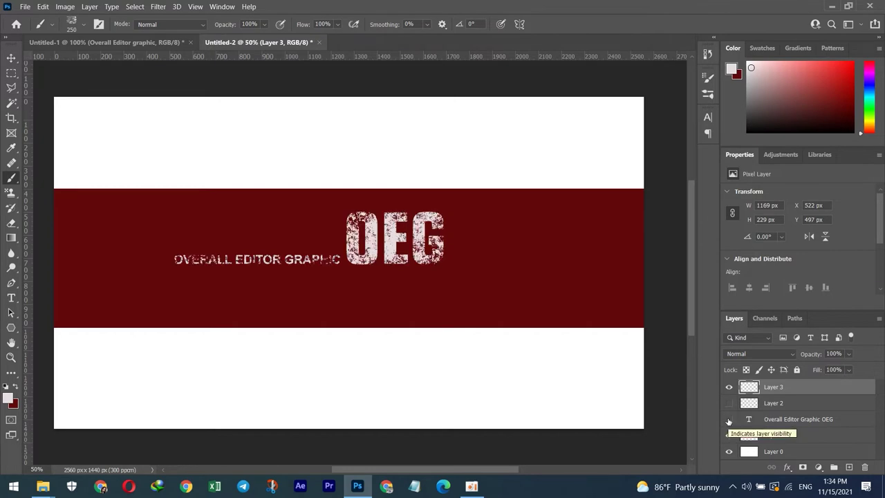
left_click(727, 421)
left_click(730, 404)
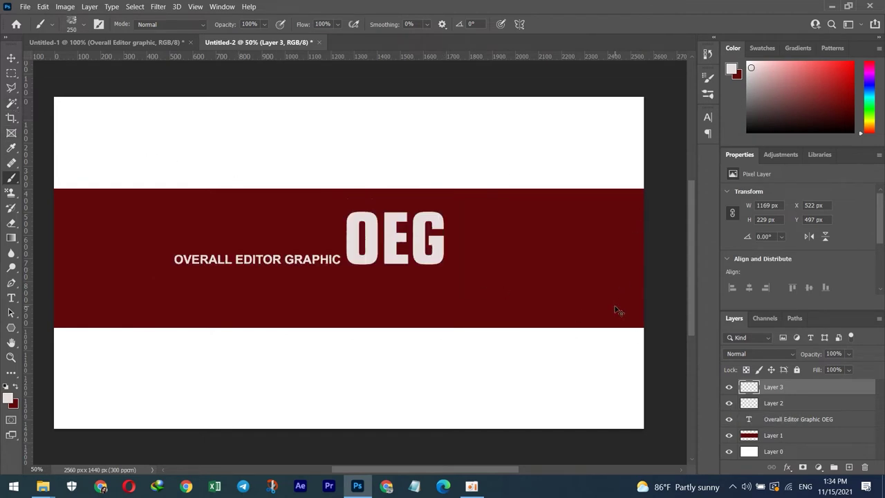
left_click(729, 419)
left_click(728, 403)
left_click(728, 419)
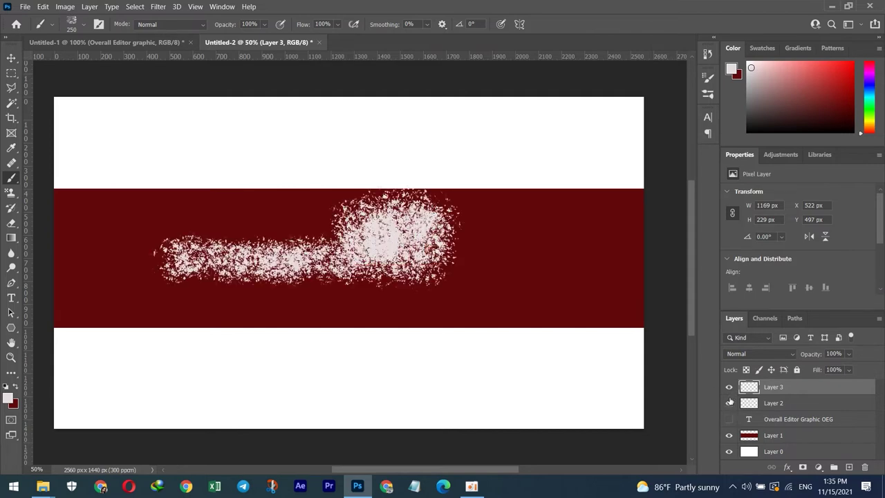
left_click(729, 420)
left_click(729, 386)
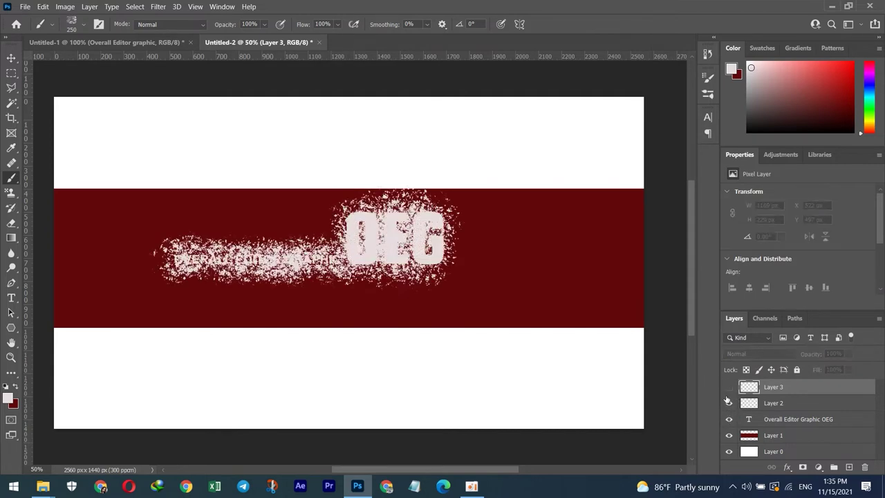
left_click(728, 405)
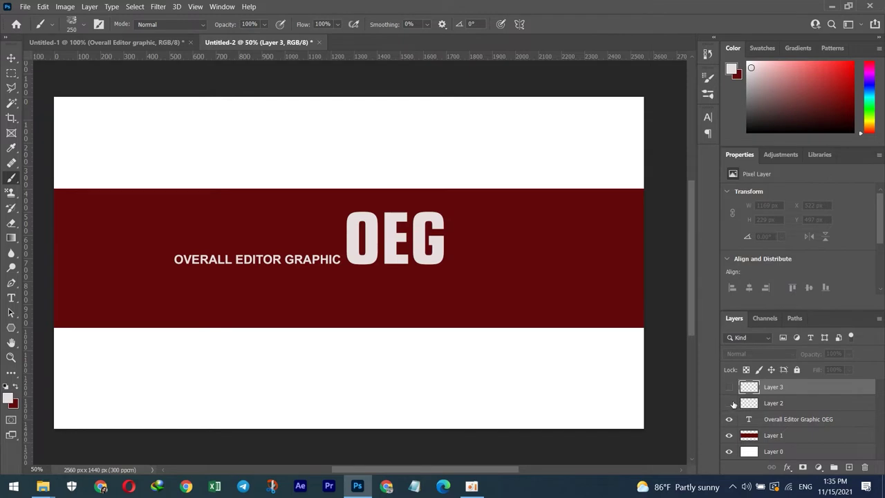
scroll(754, 390, "up", 1)
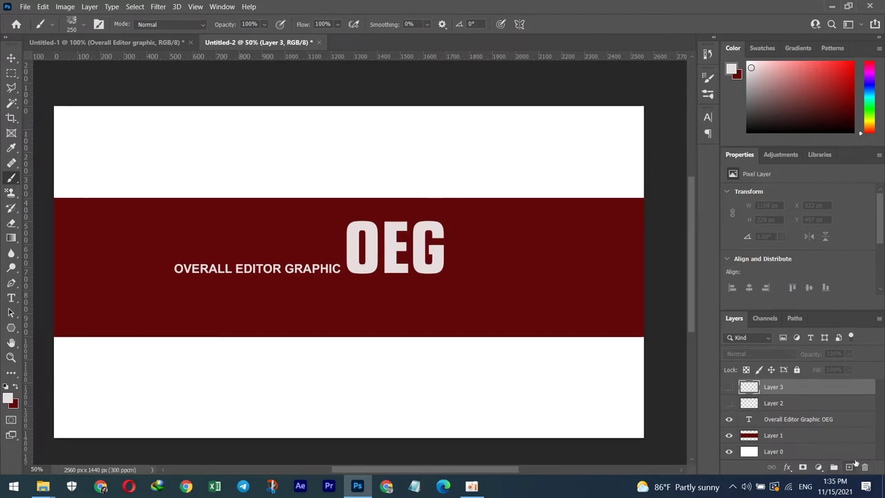
left_click(849, 467)
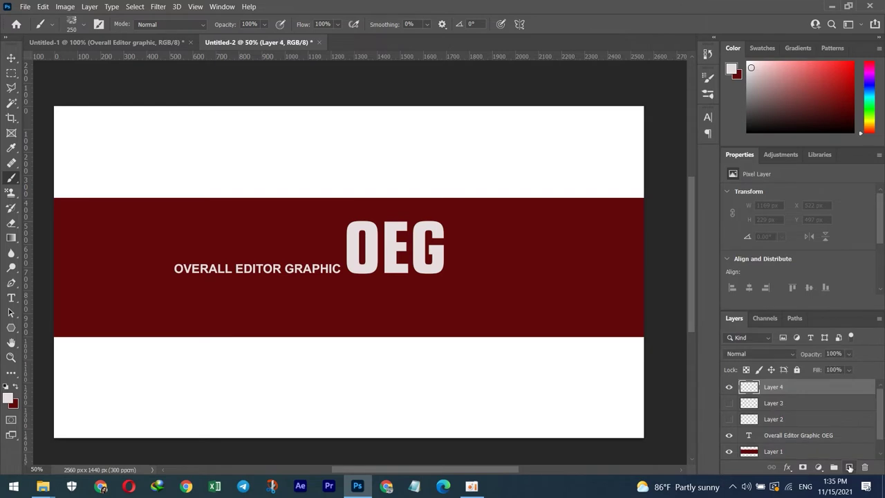
left_click(729, 402)
left_click(730, 419)
key("ctrl+z")
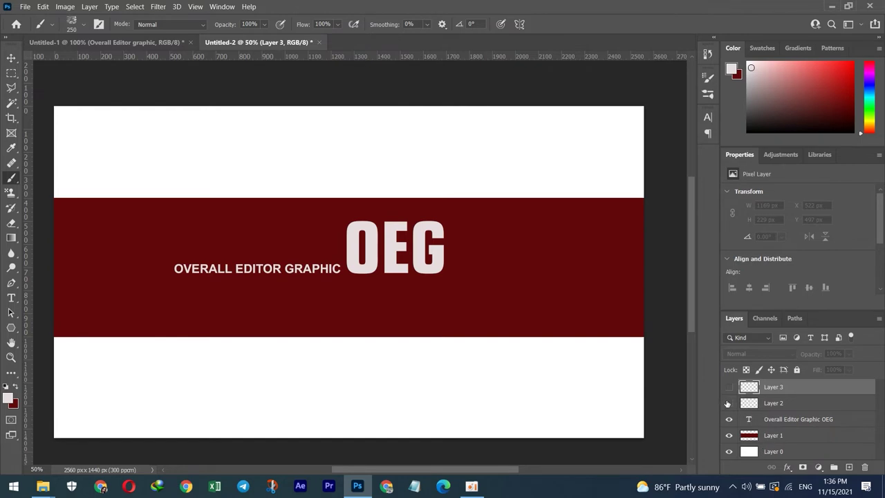
left_click(729, 402)
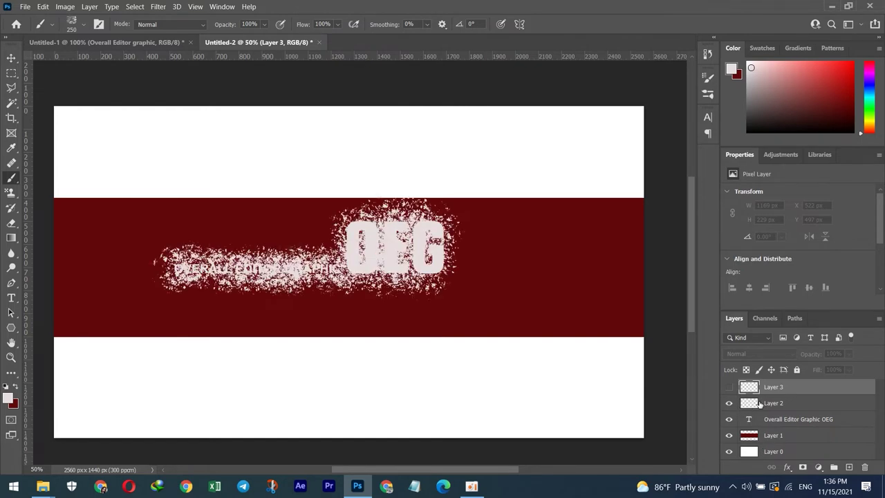
Step: Delete Layers 2 and 3 and add a fresh empty layer above the text
left_click(764, 403)
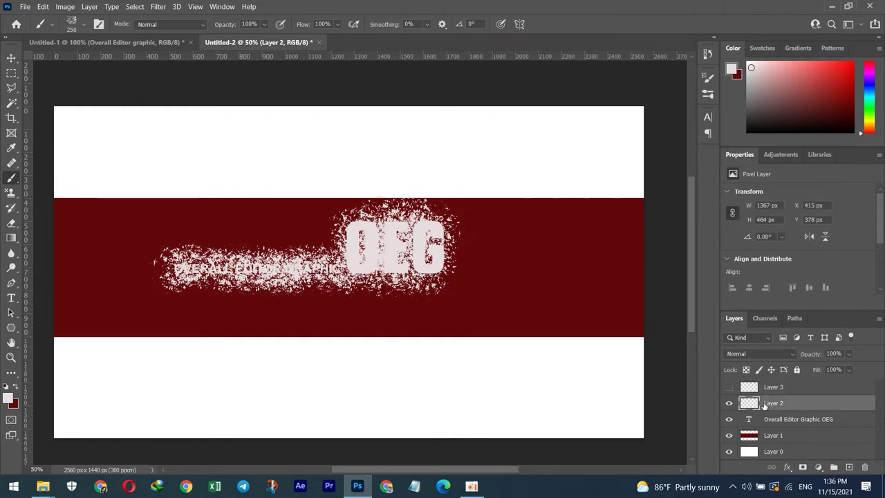
key("Delete")
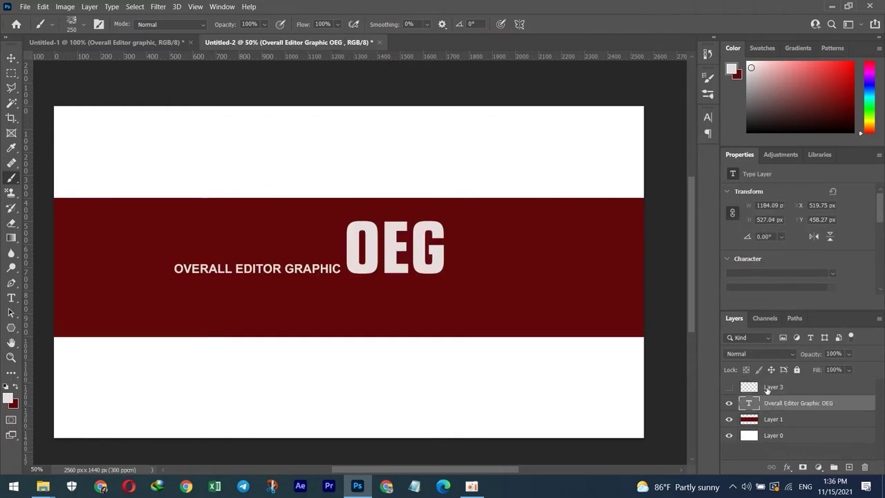
left_click(767, 389)
key("Delete")
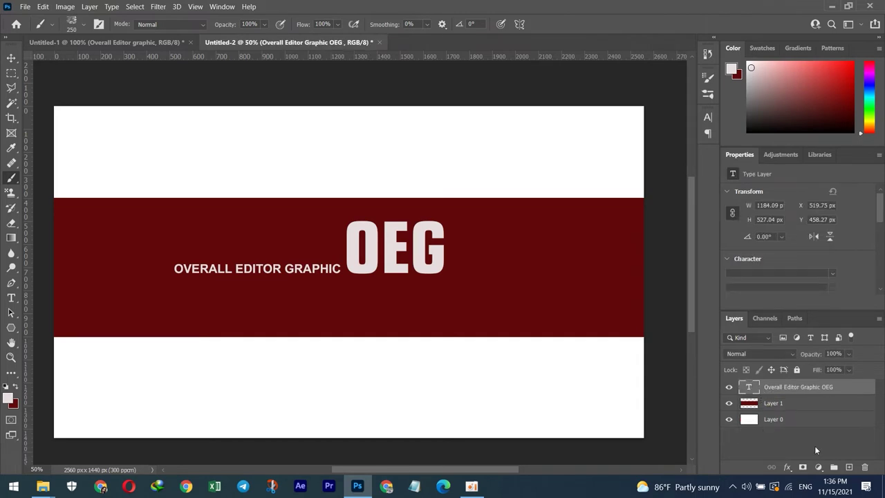
left_click(847, 468)
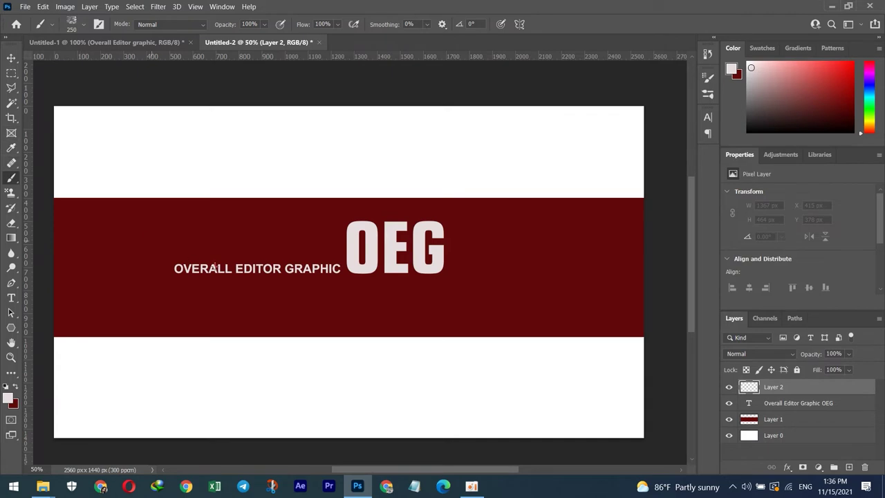
Step: Stamp white splatter around the O, E and G of the OEG logo
left_click(371, 246)
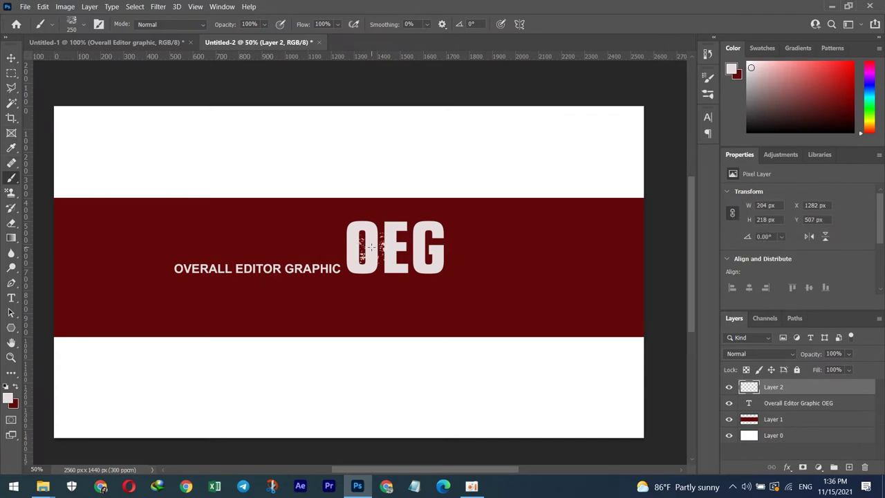
left_click(352, 226)
left_click(353, 277)
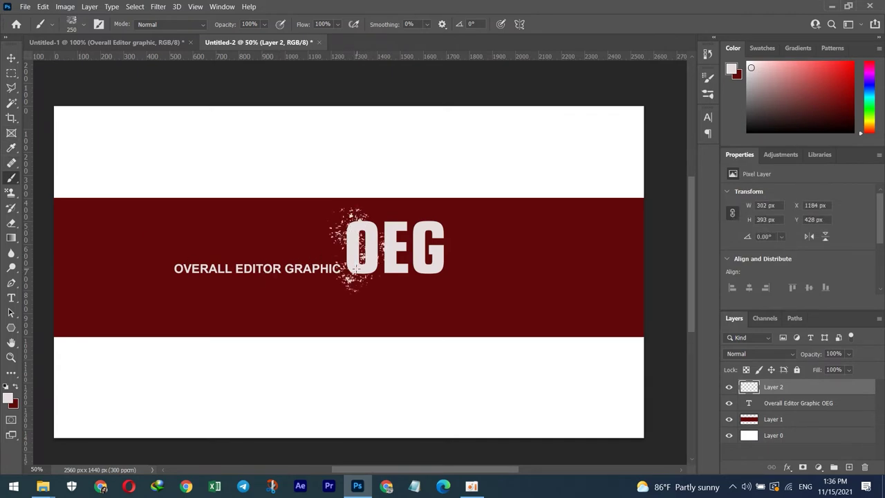
left_click(369, 234)
left_click(403, 227)
left_click(388, 273)
left_click(434, 265)
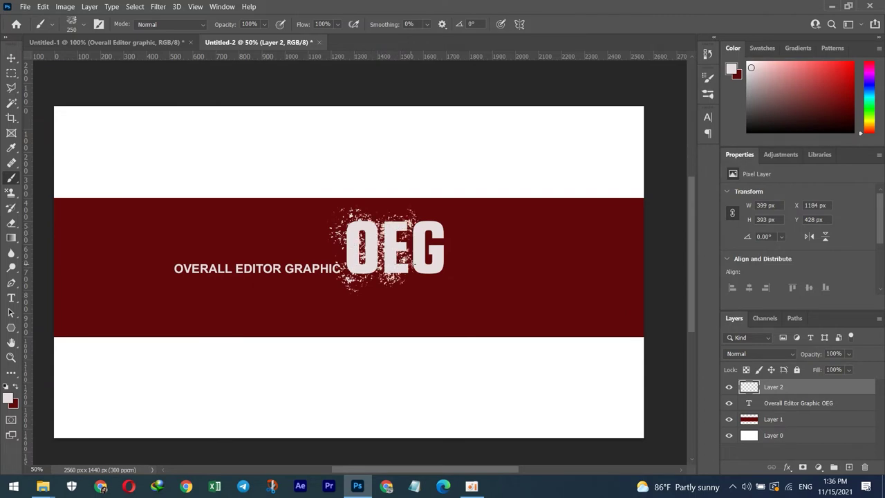
left_click(428, 235)
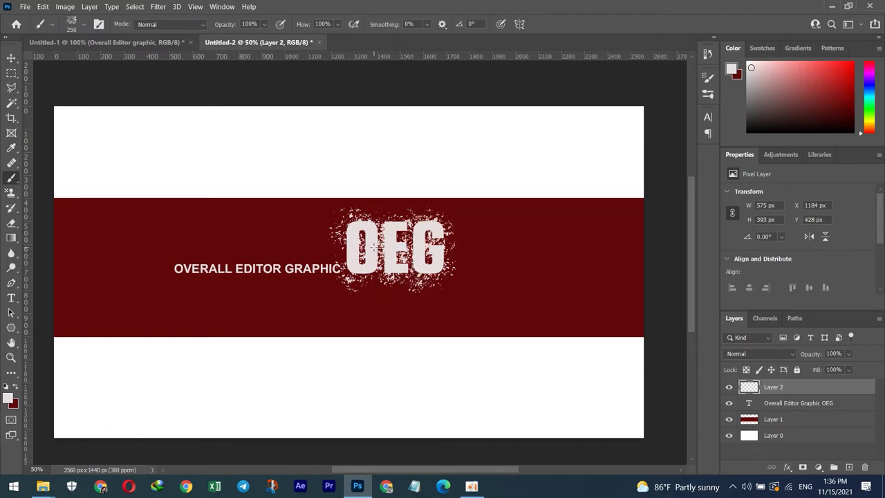
Step: Stamp splatter around OVERALL EDITOR GRAPHIC, then paint dark red over the gap before OEG
left_click(161, 269)
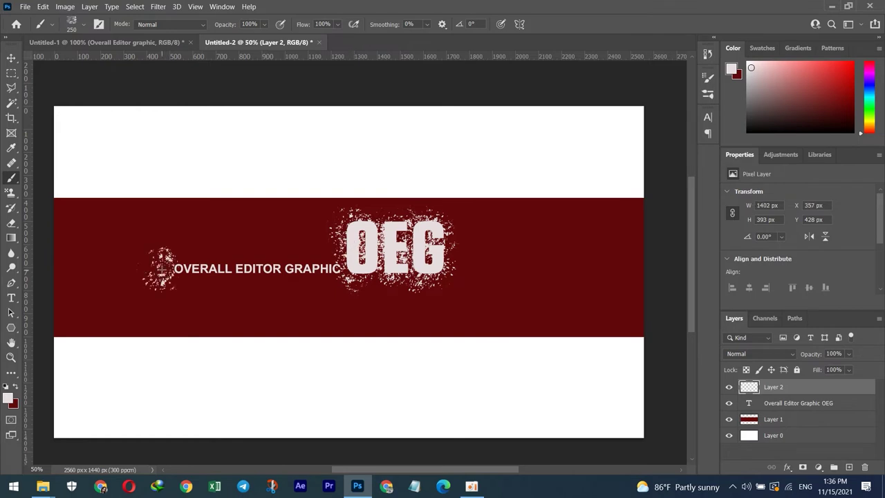
left_click(205, 249)
left_click(222, 299)
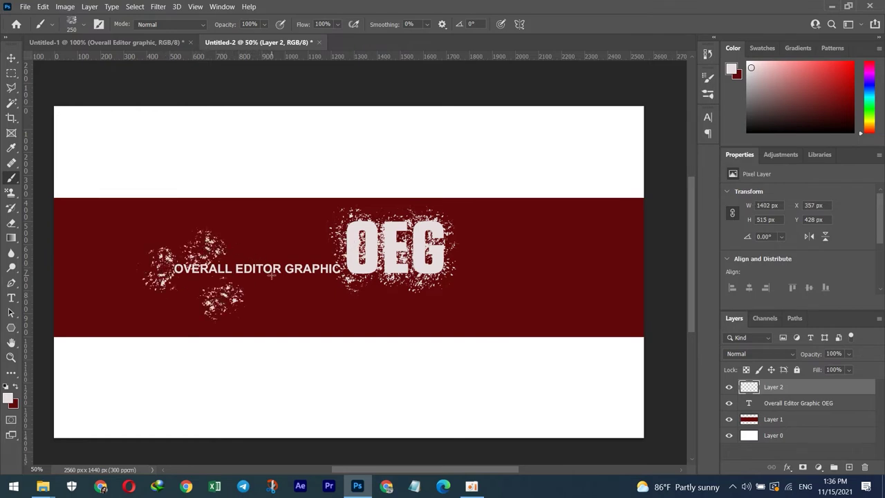
left_click(253, 257)
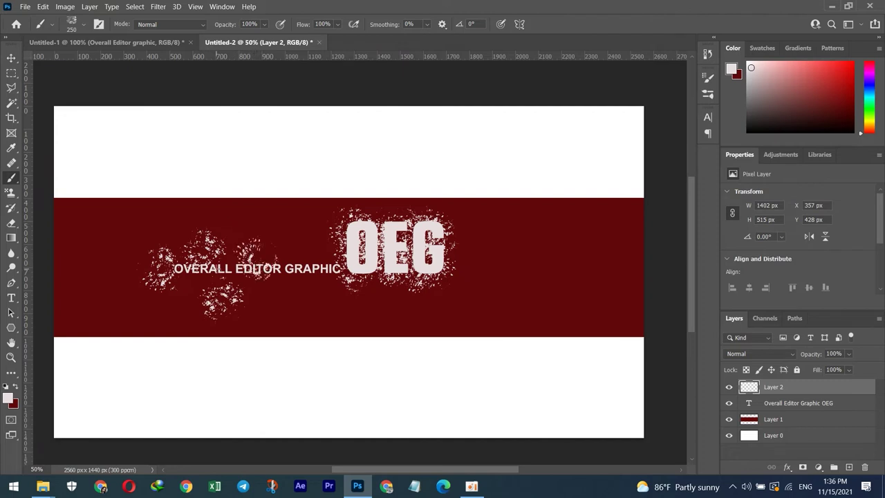
left_click(232, 259)
left_click(290, 264)
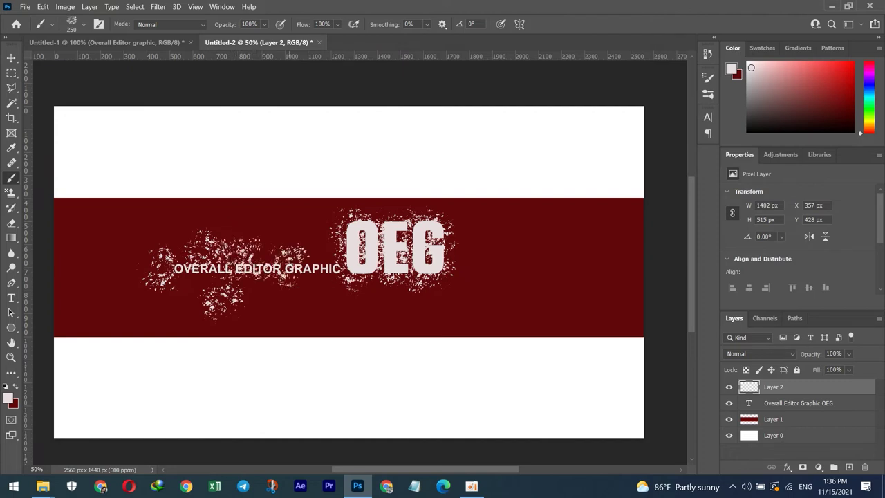
left_click(318, 274)
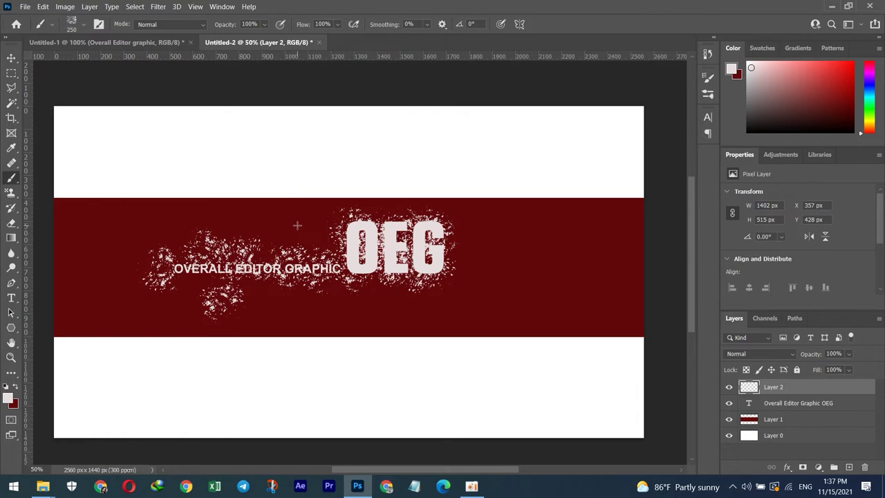
left_click_drag(325, 266, 256, 263)
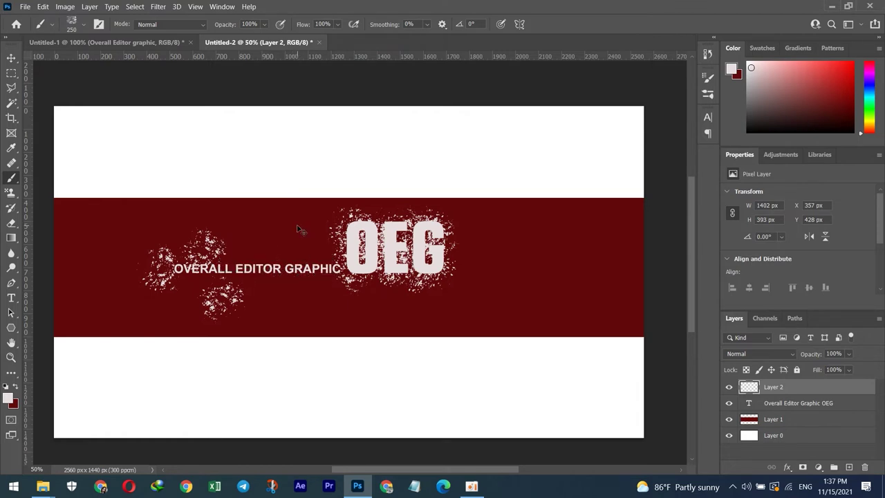
Step: Replace the old splatters with a white splash over OEG, copied within the letter shapes to a new layer
key("ctrl+z")
key("ctrl+z")
key("ctrl+z")
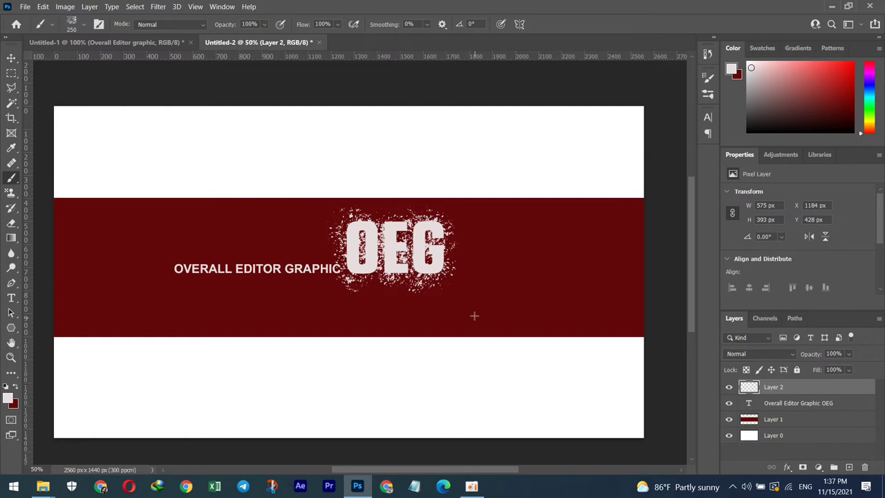
key("ctrl+z")
key("ctrl+z")
key("ctrl+z")
key("ctrl+z")
key("ctrl+z")
key("ctrl+z")
key("ctrl+z")
key("ctrl+z")
key("ctrl+z")
key("ctrl+z")
key("ctrl+z")
key("ctrl+z")
key("ctrl+z")
left_click(372, 246)
mouse_move(372, 245)
left_mouse_down()
mouse_move(395, 237)
mouse_move(430, 255)
mouse_move(426, 269)
left_mouse_up()
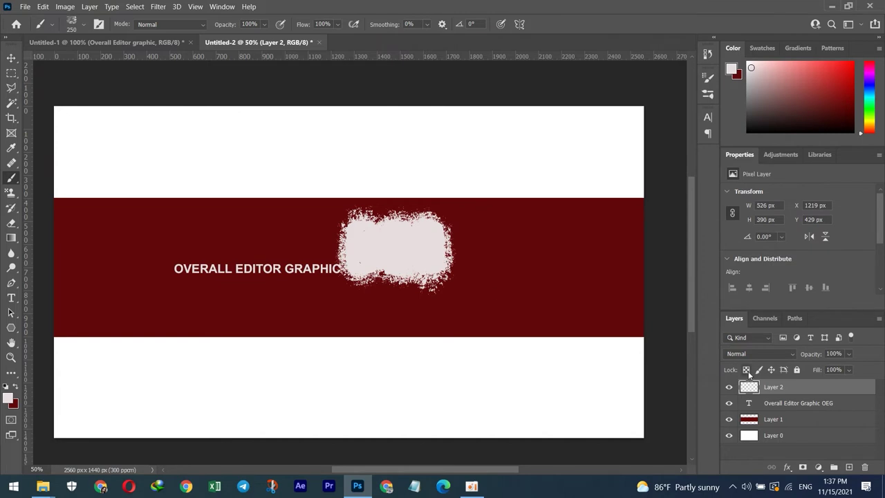
left_click(750, 406, "ctrl")
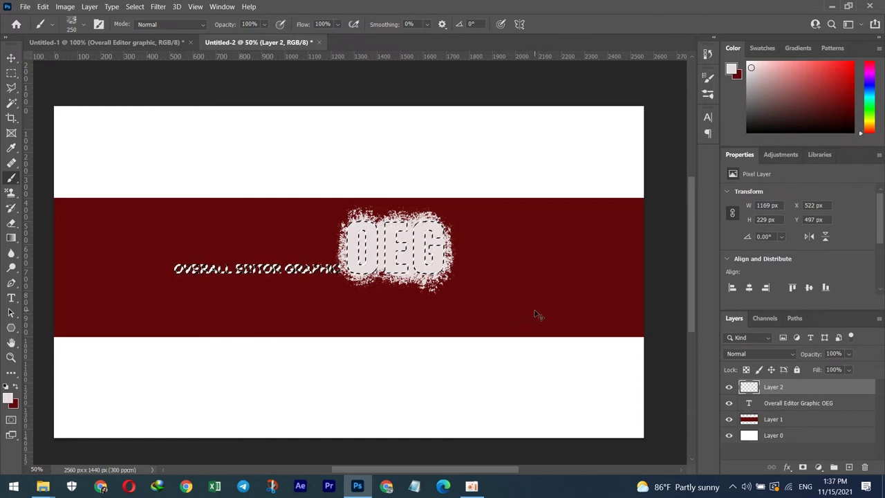
key("ctrl+j")
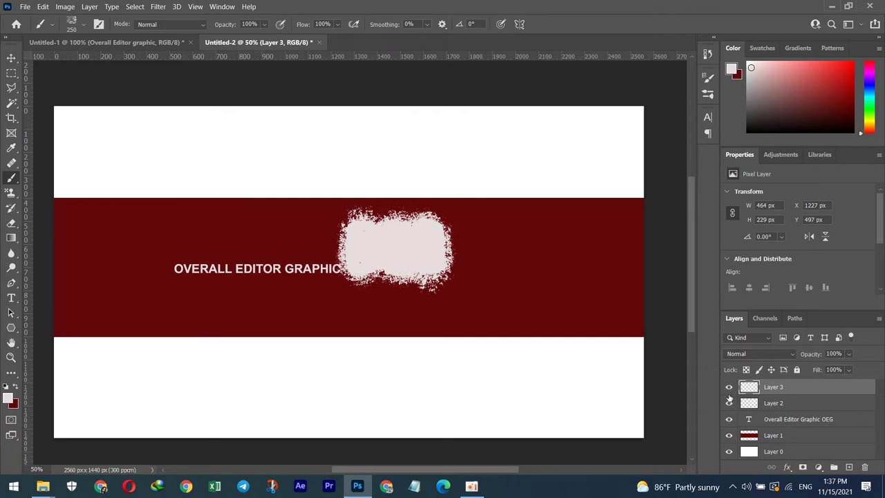
Step: Hide the splash Layer 2 and original text layer so only the distressed Layer 3 OEG shows
left_click(729, 402)
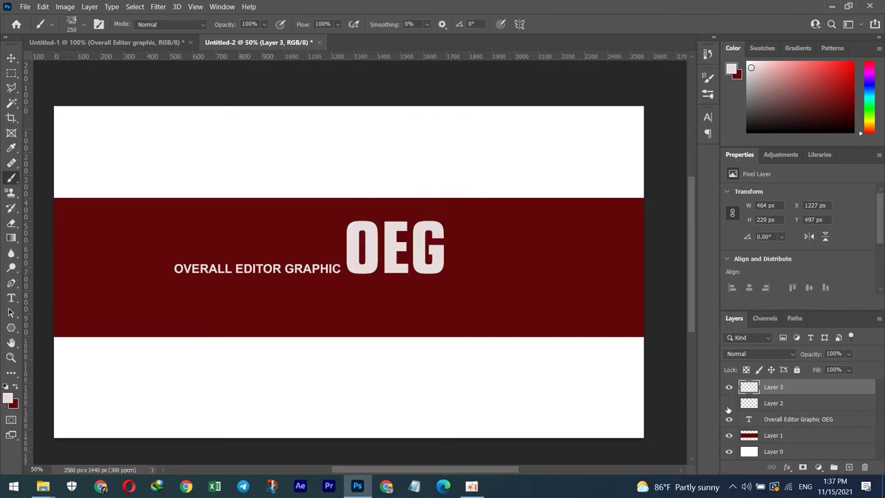
left_click(729, 403)
left_click(728, 387)
left_click(729, 387)
left_click(728, 403)
left_click(728, 420)
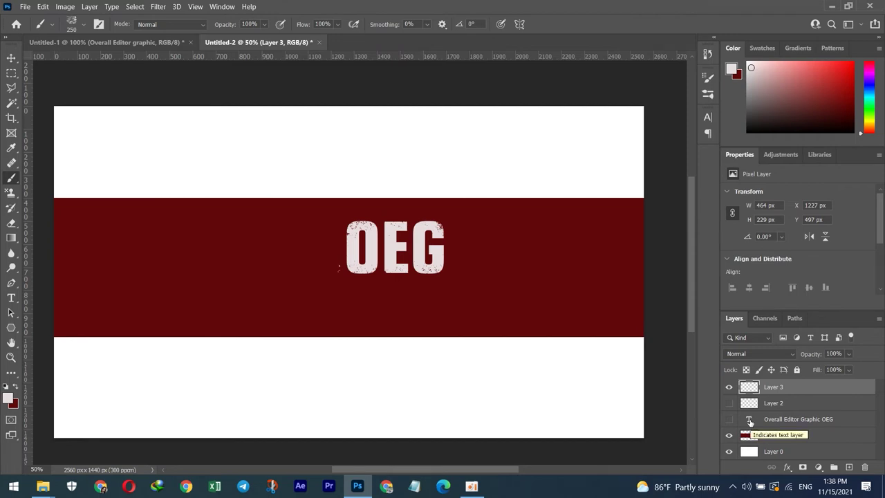
left_click(748, 420)
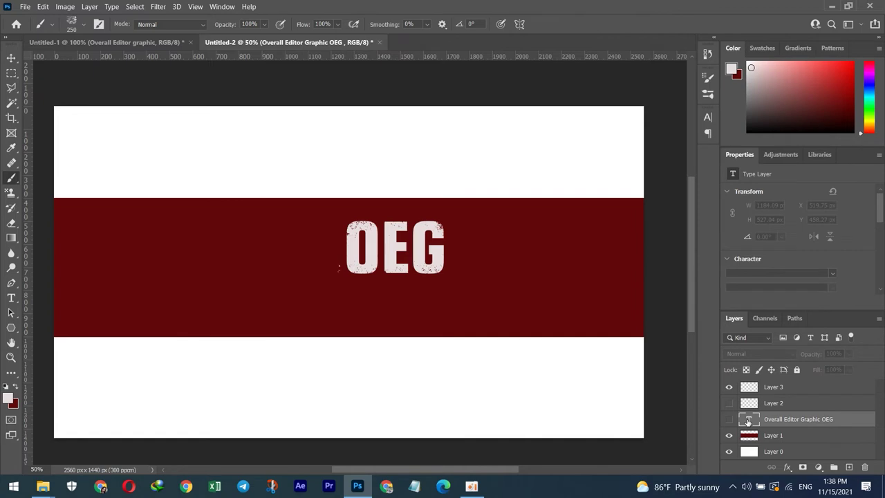
Step: Duplicate the text layer and delete OEG from the copy, leaving only OVERALL EDITOR GRAPHIC
key("ctrl+j")
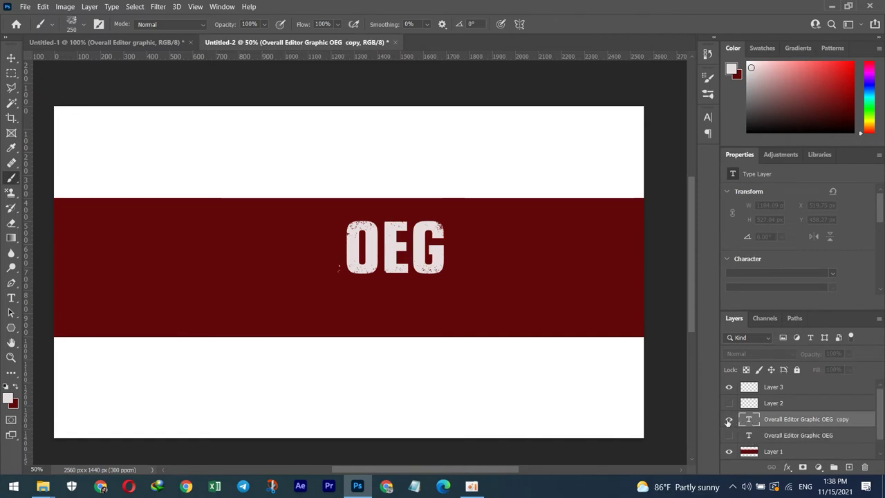
left_click(729, 420)
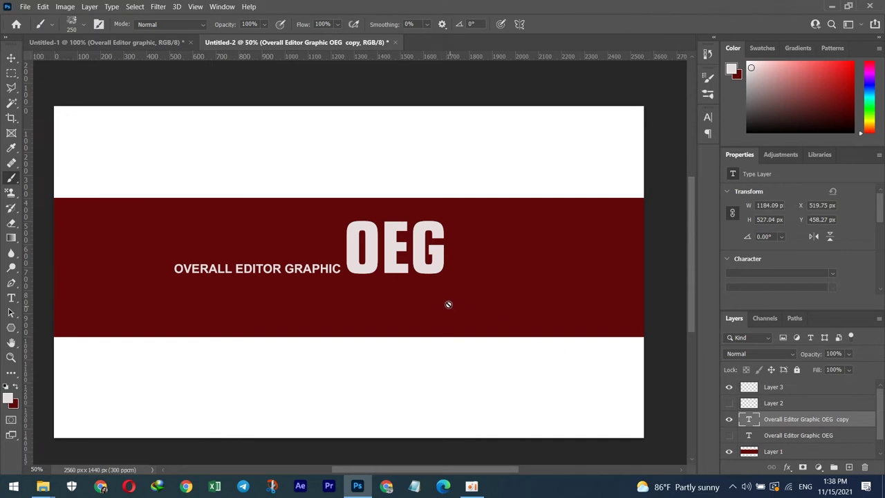
double_click(750, 421)
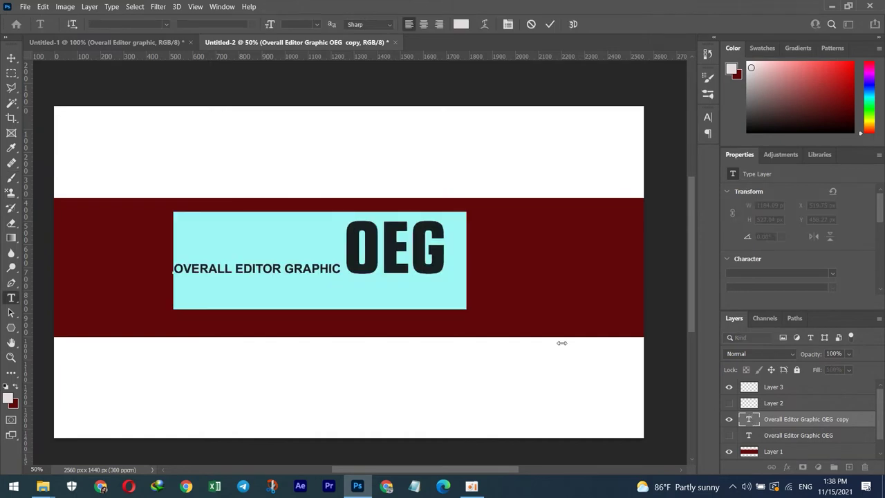
left_click(449, 260)
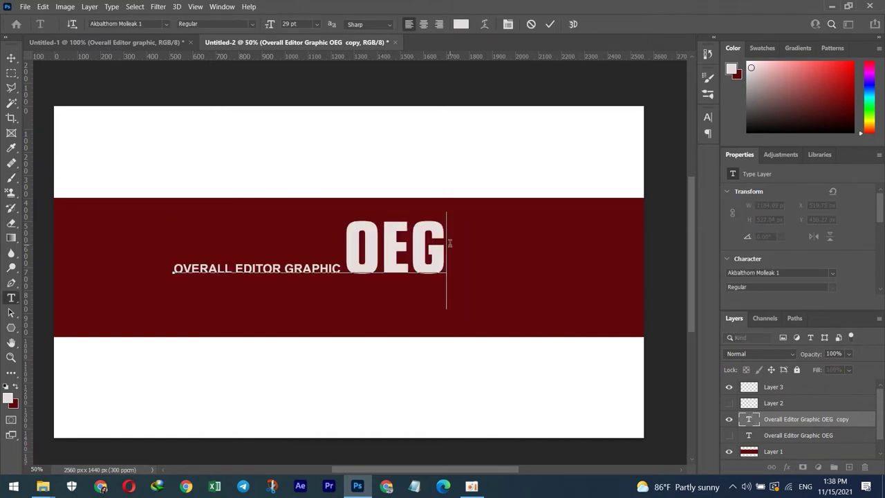
key("Left")
key("Left")
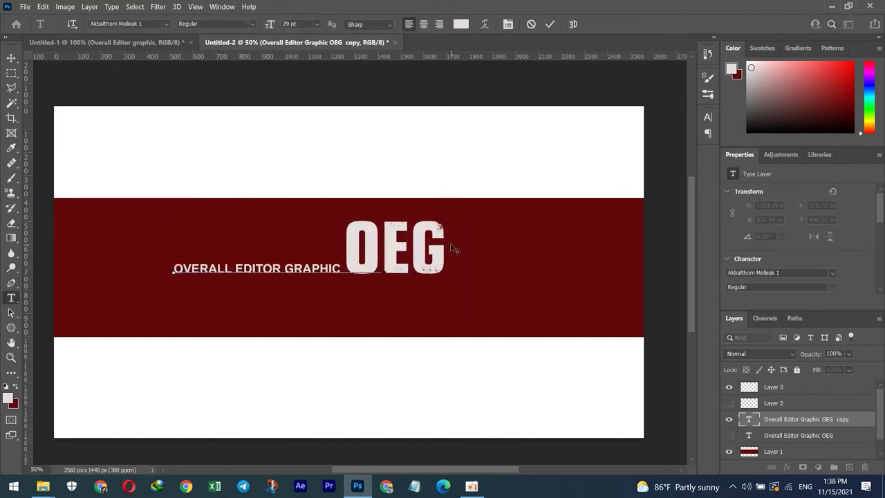
key("Left")
left_click(9, 59)
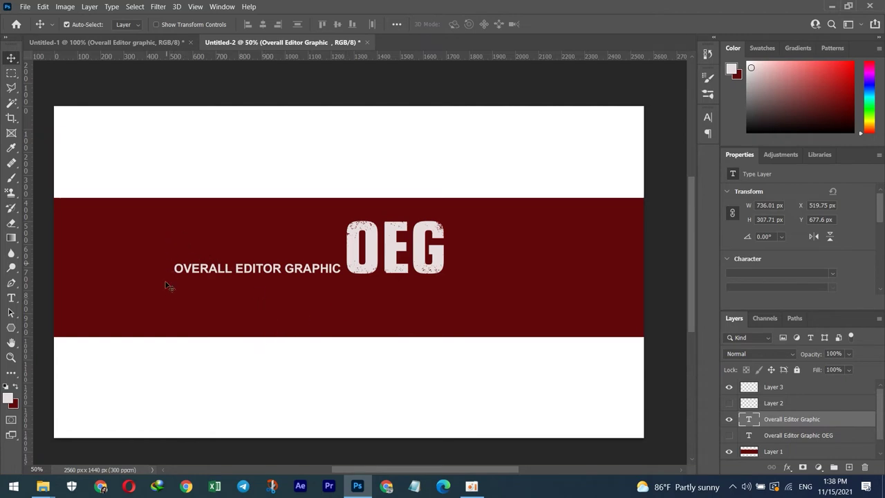
Step: Add a 10 pt text line below the subtitle reading SUBCRIBE NOW FOR MOR TUTORIAL
left_click(11, 298)
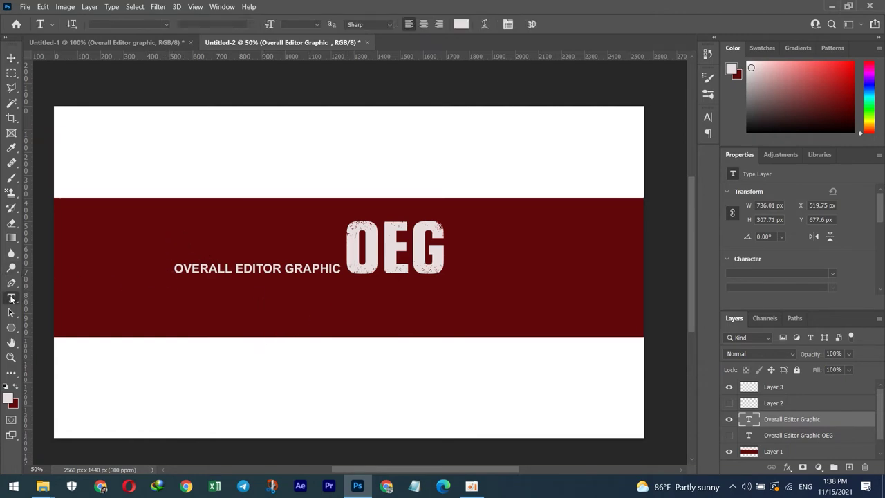
left_click(180, 309)
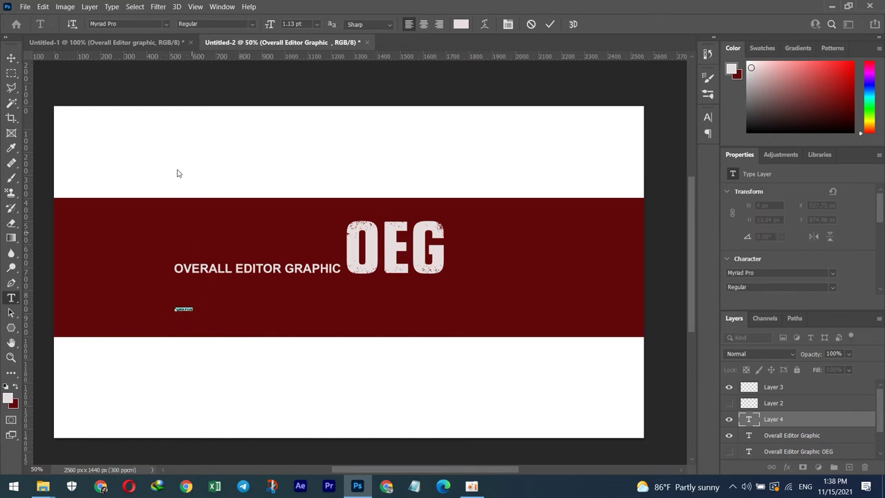
left_click(274, 26)
type("10")
key("Return")
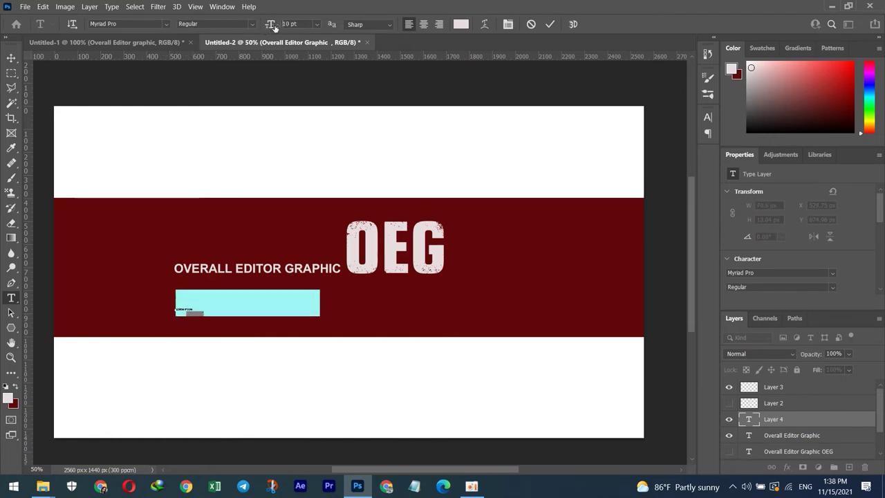
left_click(284, 299)
key("ctrl+a")
type("S")
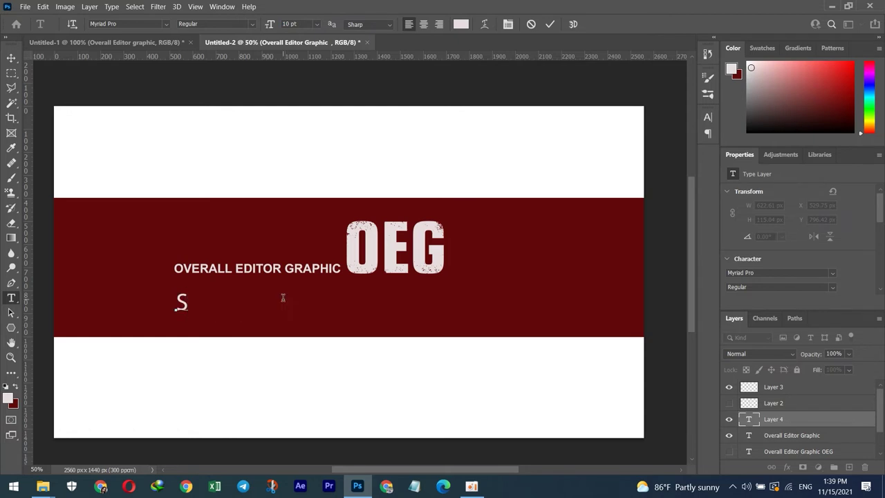
type("U")
type("BCRIB")
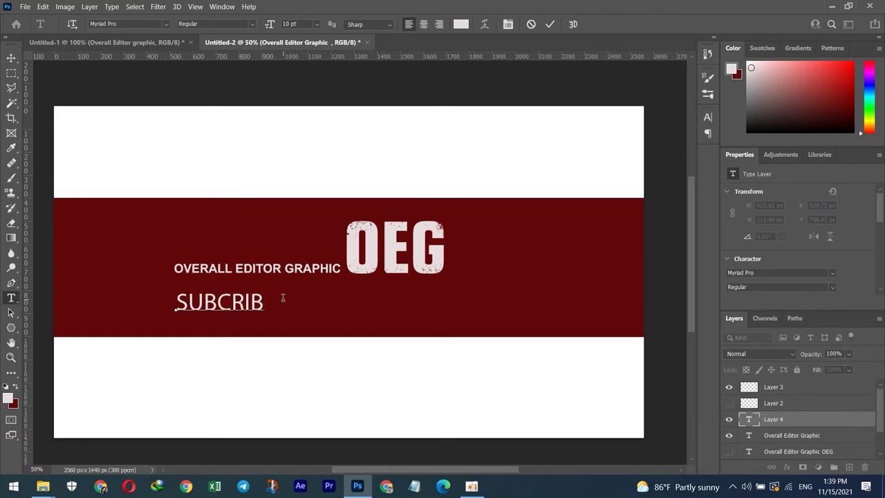
type("E")
type("NOW FOR MOR")
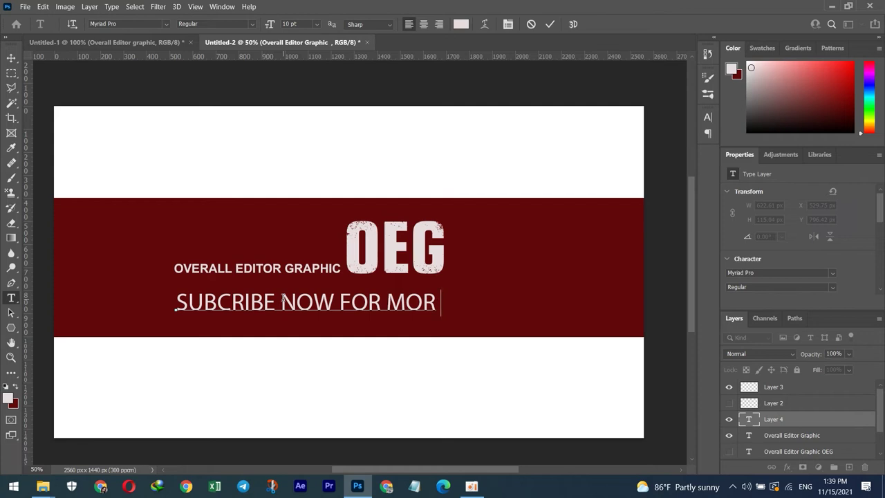
type("TU")
type("TO")
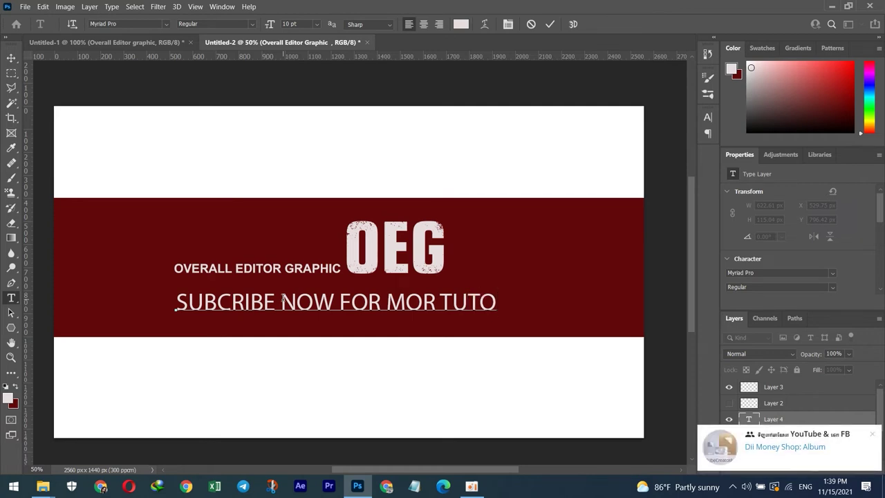
type("R")
type("IAL")
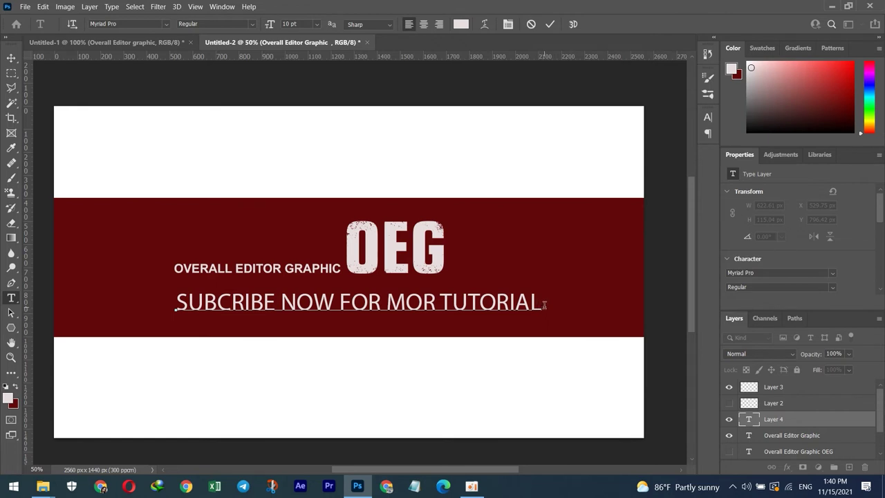
left_click_drag(544, 304, 166, 310)
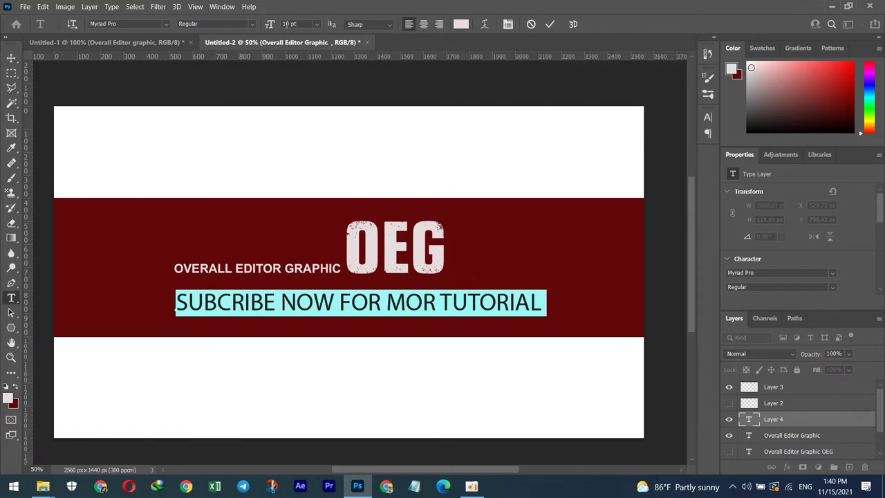
Step: Shrink the SUBCRIBE NOW FOR MOR TUTORIAL line to 4 pt and commit the text
left_click_drag(271, 24, 270, 24)
left_click_drag(271, 24, 270, 24)
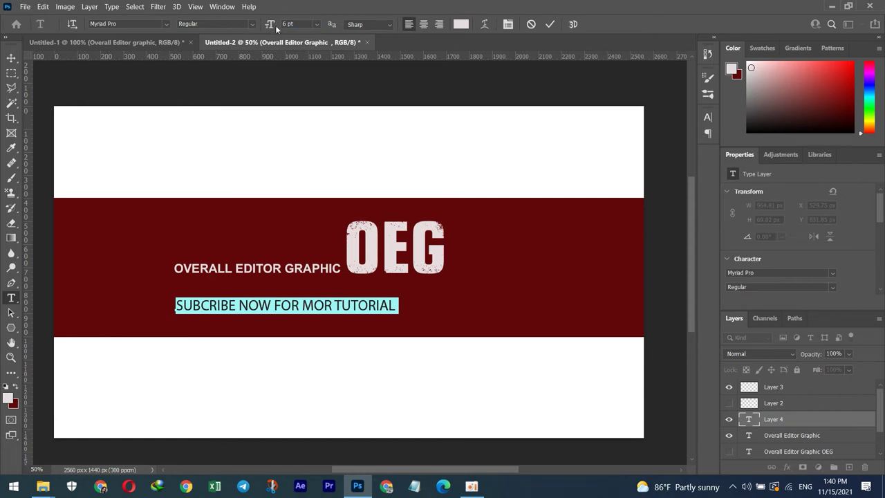
left_click_drag(270, 24, 270, 28)
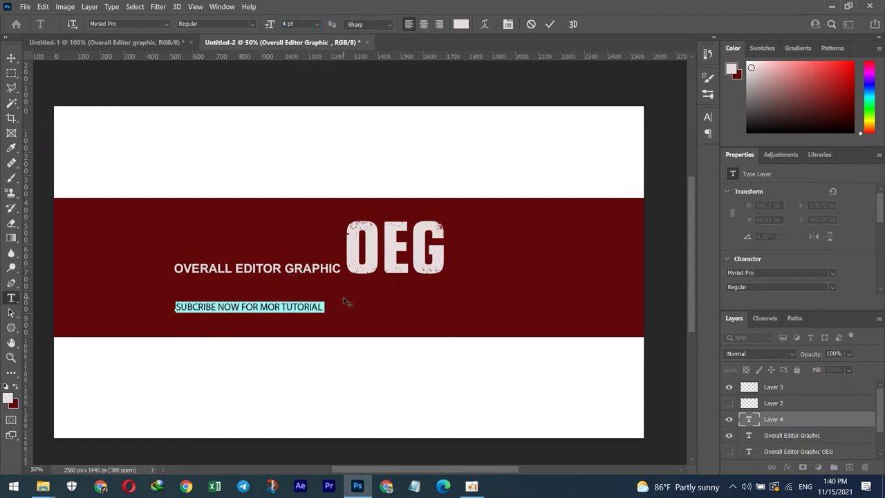
left_click(11, 57)
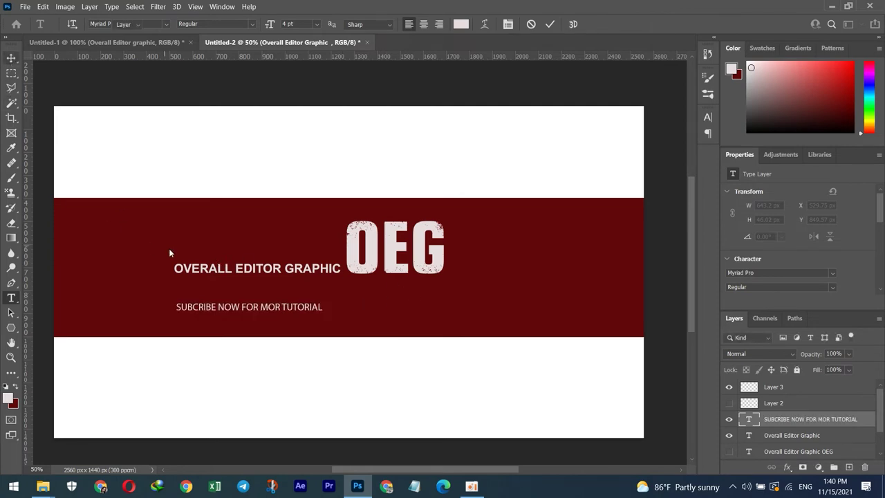
Step: Align the subscribe line directly under OVERALL in the subtitle
left_click_drag(221, 297, 217, 289)
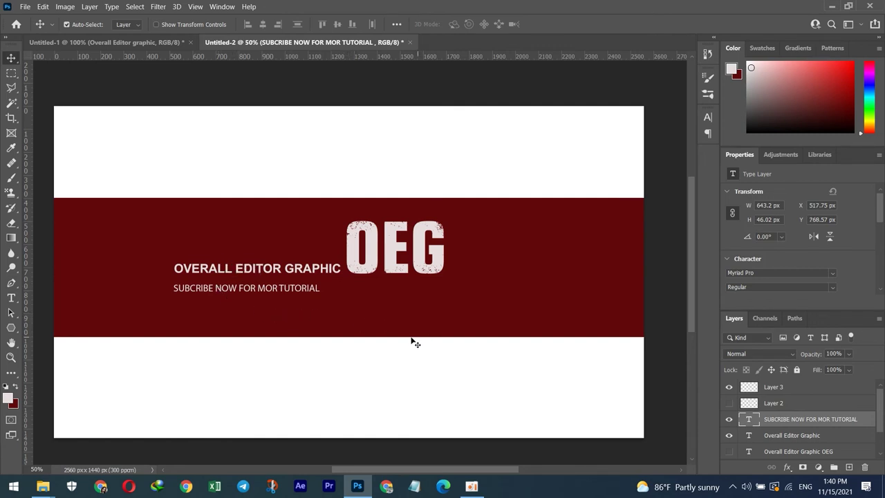
mouse_move(311, 288)
left_mouse_down()
mouse_move(550, 287)
mouse_move(294, 288)
left_mouse_up()
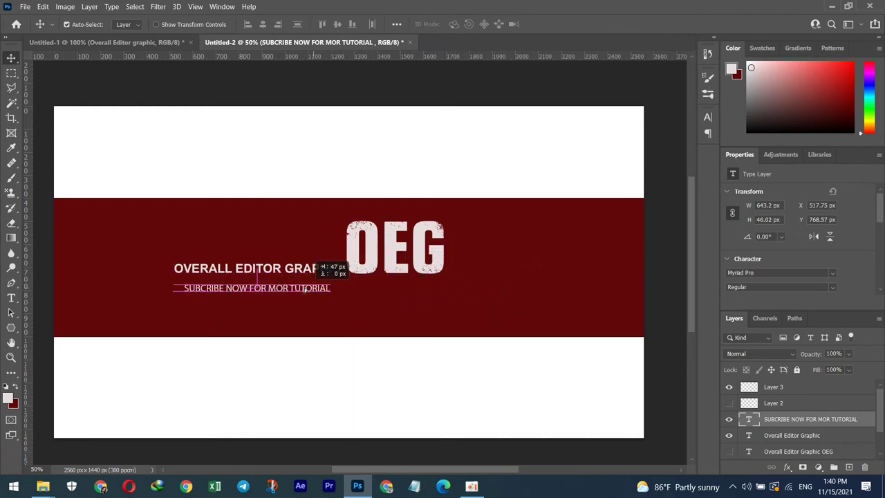
left_click_drag(294, 288, 312, 288)
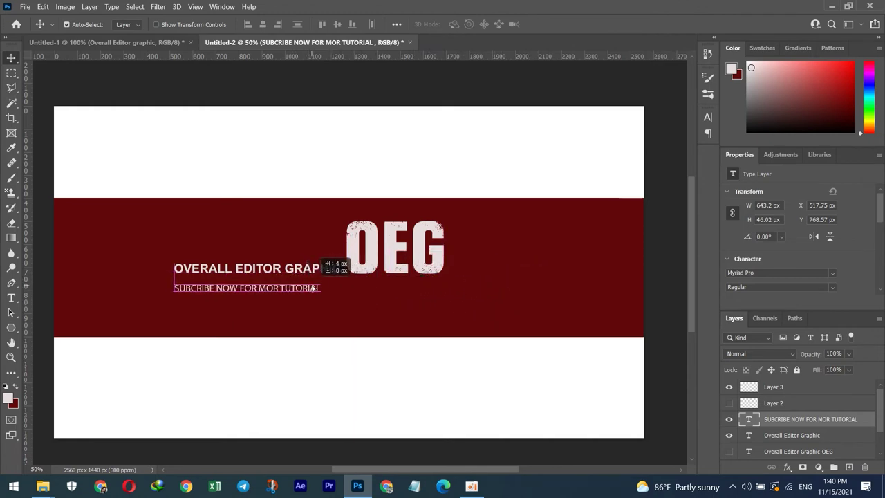
left_click_drag(312, 289, 312, 289)
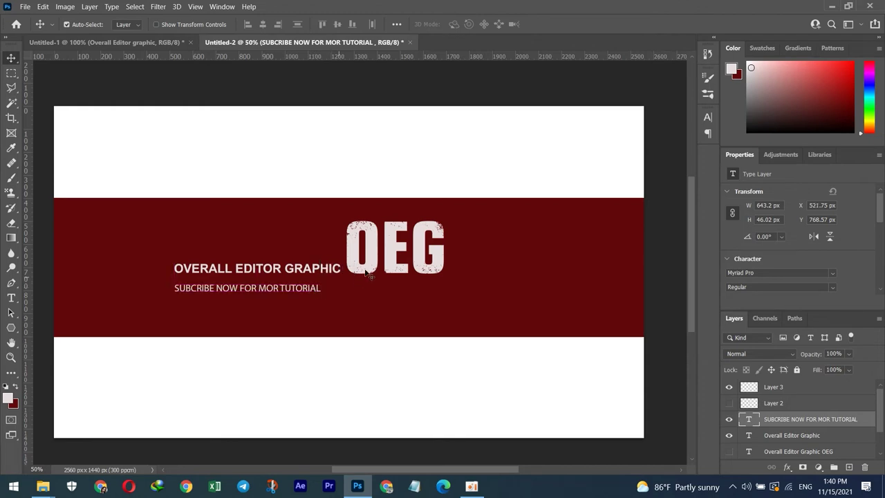
Step: Lower the distressed OEG logo to X 1219, Y 590 beside the text lines
left_click(372, 249)
left_click_drag(371, 249, 369, 268)
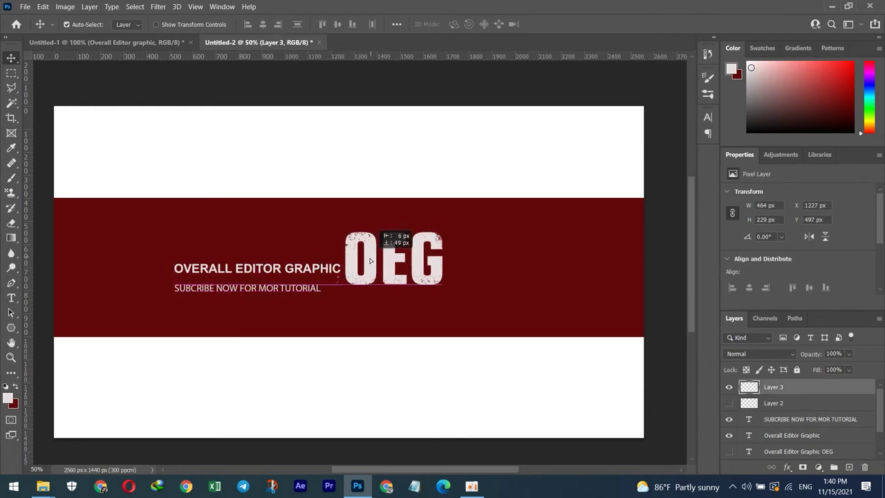
left_click_drag(370, 268, 369, 277)
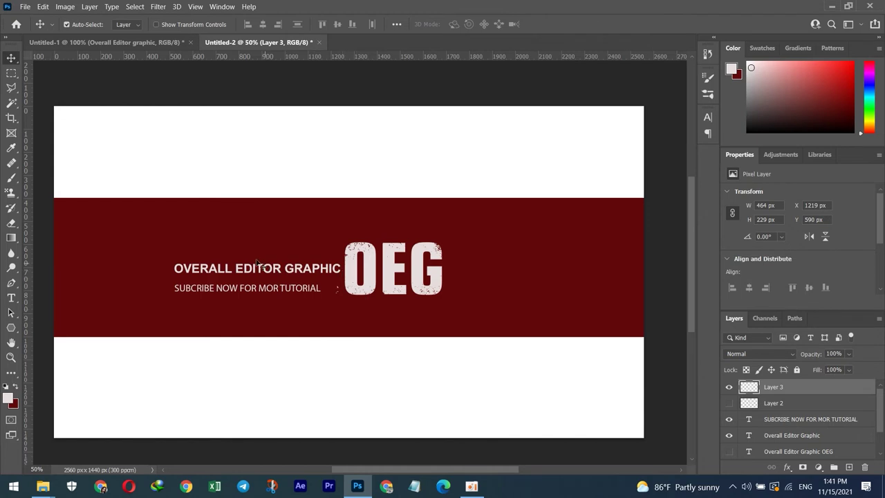
left_click(166, 43)
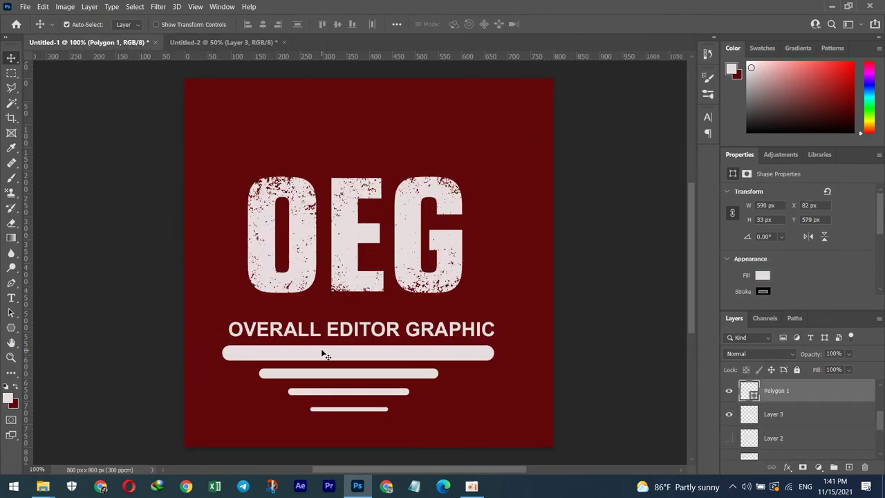
Step: Toggle layer visibility to find the bar shape layer in Untitled-1, then duplicate it
left_click(728, 414)
left_click(728, 414)
left_click(729, 391)
left_click(729, 391)
left_click(730, 415)
left_click(729, 414)
key("ctrl+j")
key("ctrl+j")
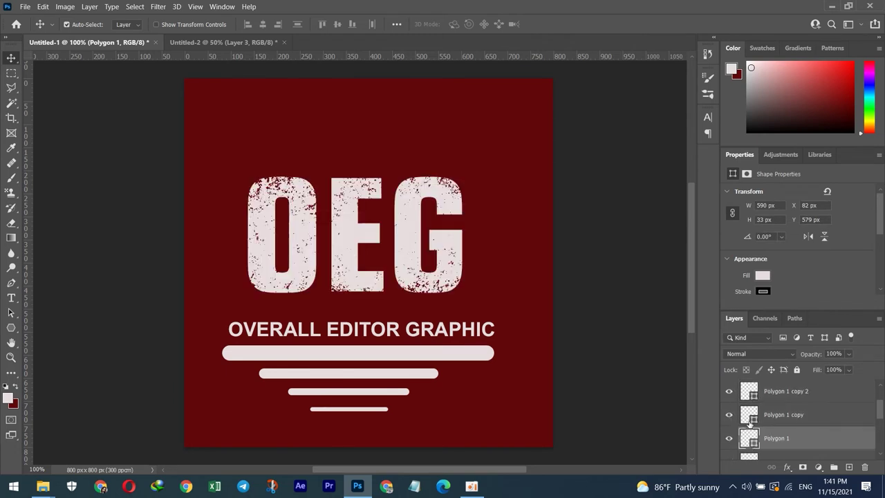
Step: Duplicate the bar layer again to make four Polygon 1 bar layers
left_click(729, 415)
left_click(729, 414)
left_click(728, 392)
left_click(729, 391)
key("ctrl+j")
left_click(729, 392)
left_click(729, 391)
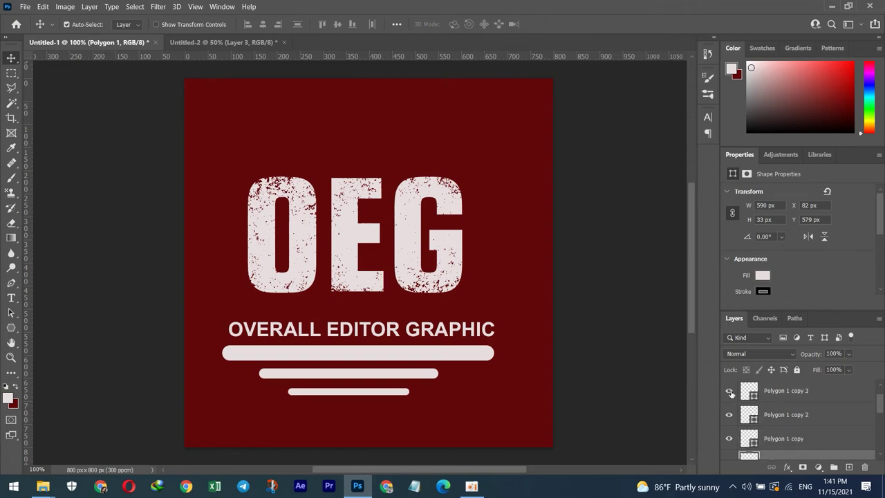
Step: Select Polygon 1 through Polygon 1 copy 3 and drag them into the Untitled-2 banner
left_click(777, 396)
left_click_drag(880, 404, 879, 419)
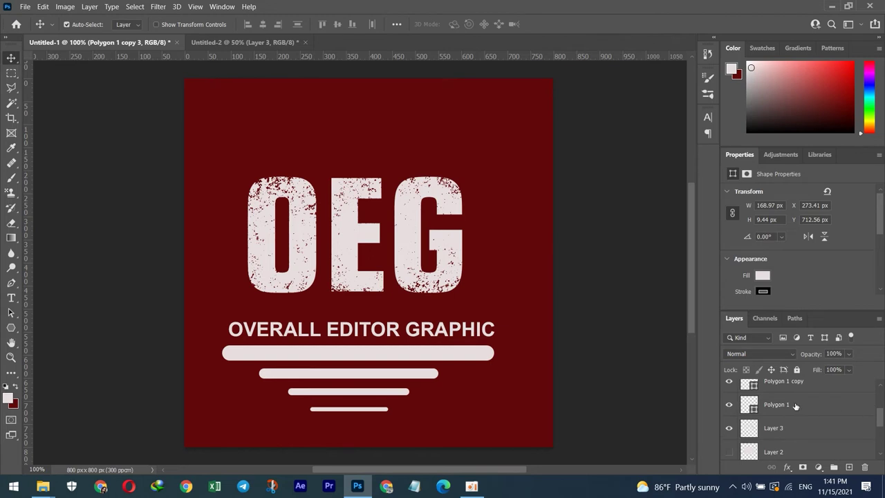
left_click(795, 405, "shift")
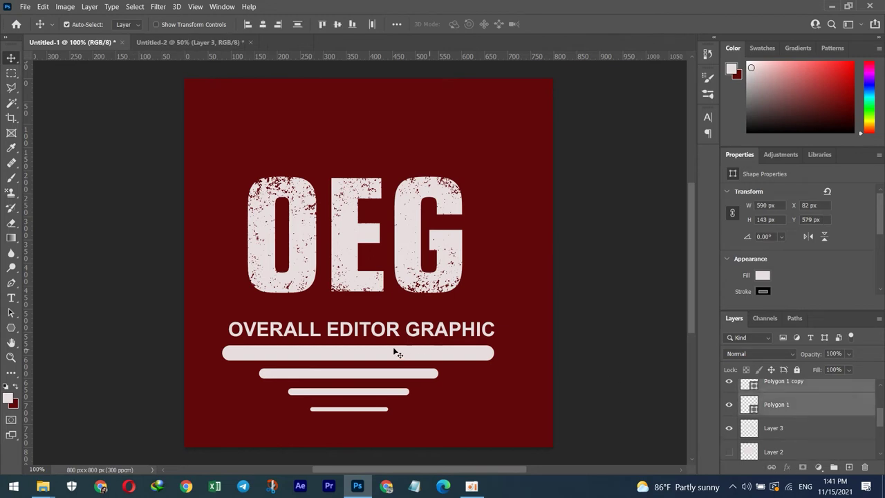
mouse_move(366, 351)
left_mouse_down()
mouse_move(272, 134)
mouse_move(262, 197)
left_mouse_up()
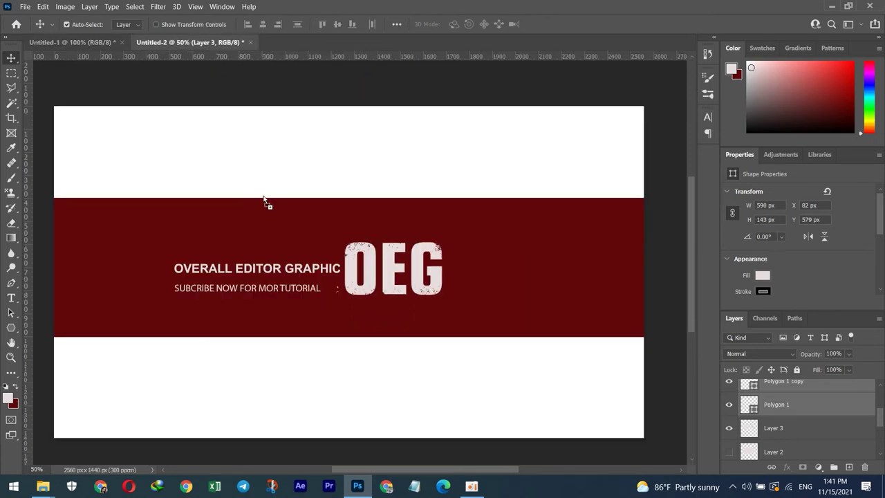
left_click_drag(263, 197, 282, 237)
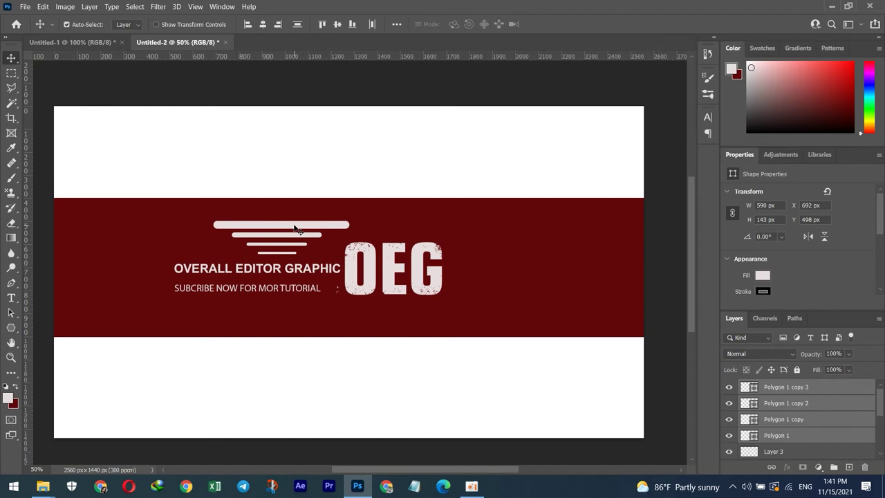
Step: Position the four bars just below the OEG letters at X 1190, Y 819
mouse_move(295, 225)
left_mouse_down()
mouse_move(437, 293)
mouse_move(186, 251)
mouse_move(268, 248)
left_mouse_up()
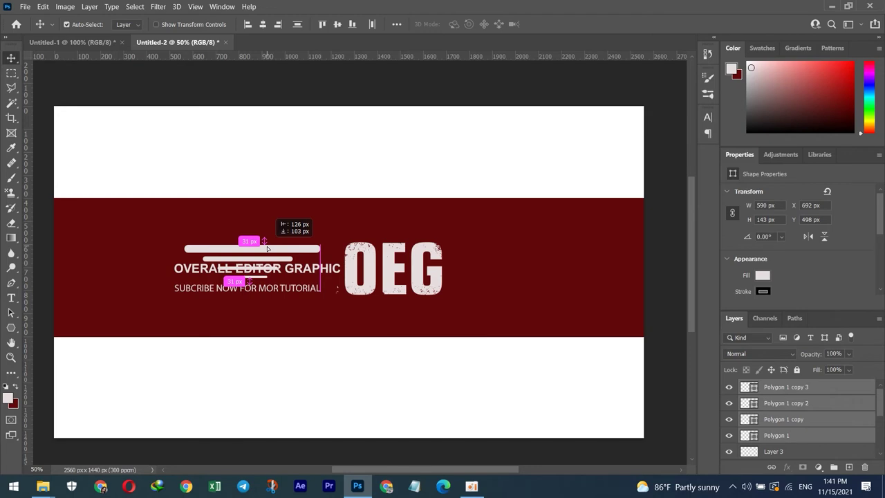
left_click_drag(267, 248, 516, 245)
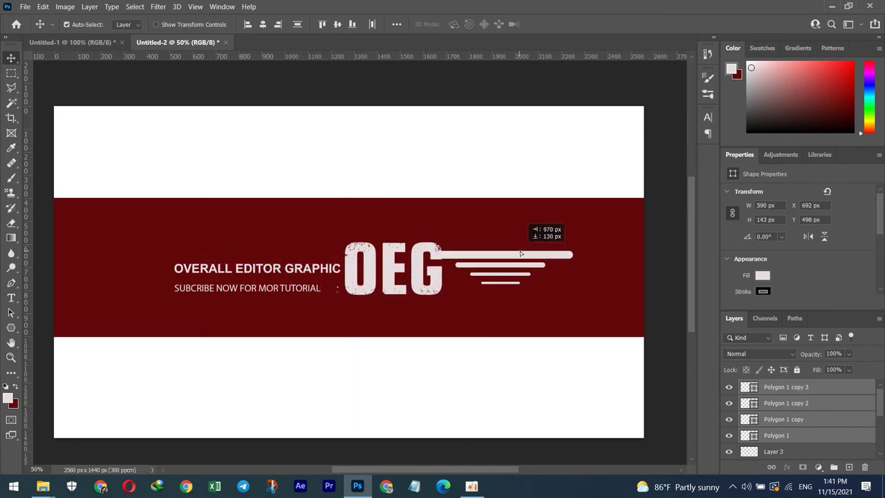
mouse_move(516, 245)
left_mouse_down()
mouse_move(282, 258)
mouse_move(283, 284)
left_mouse_up()
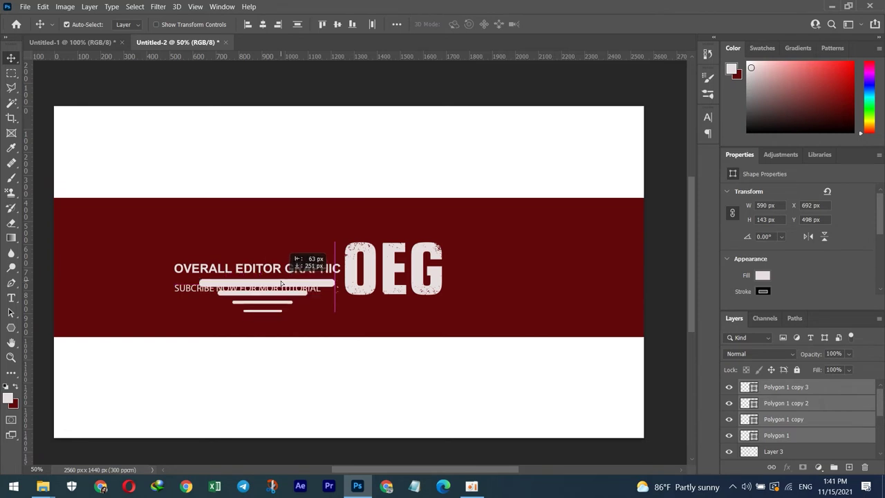
left_click_drag(282, 283, 413, 302)
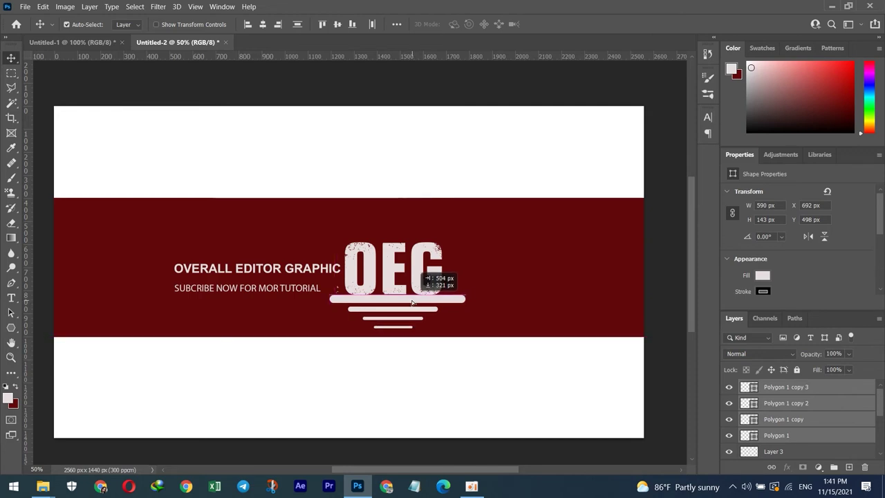
left_click_drag(414, 302, 407, 302)
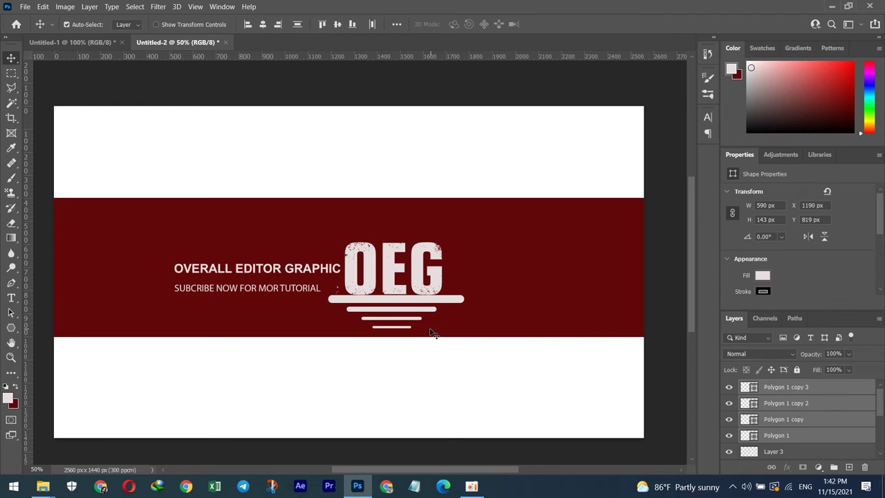
key("ctrl")
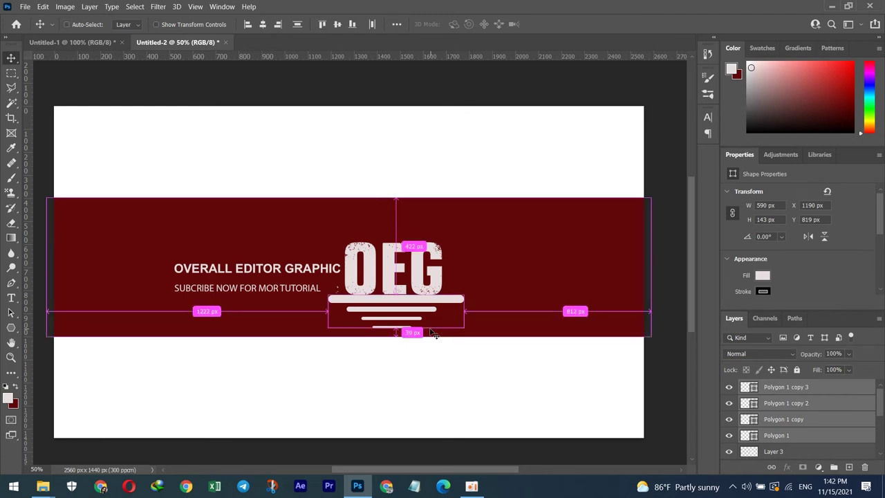
key("ctrl+t")
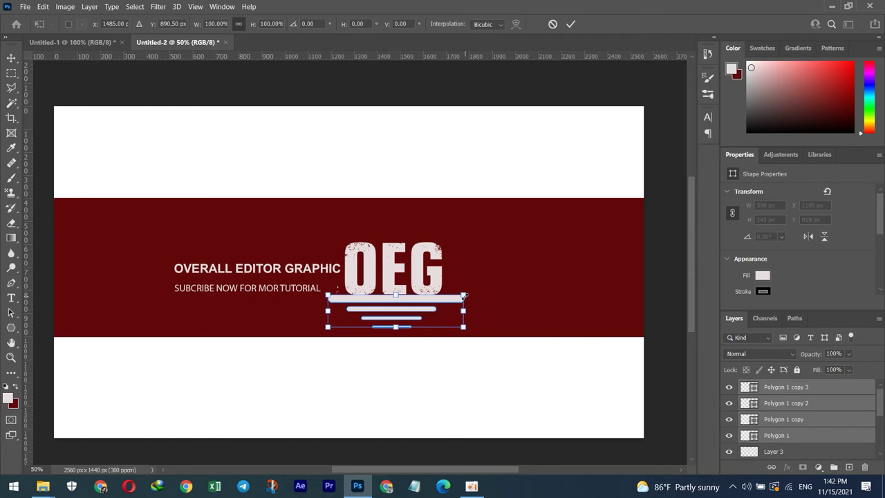
Step: Scale the four bars to about 63% (373.31 × 90.5 px) and centre them at X 1280, Y 845.25
left_click_drag(464, 296, 431, 305)
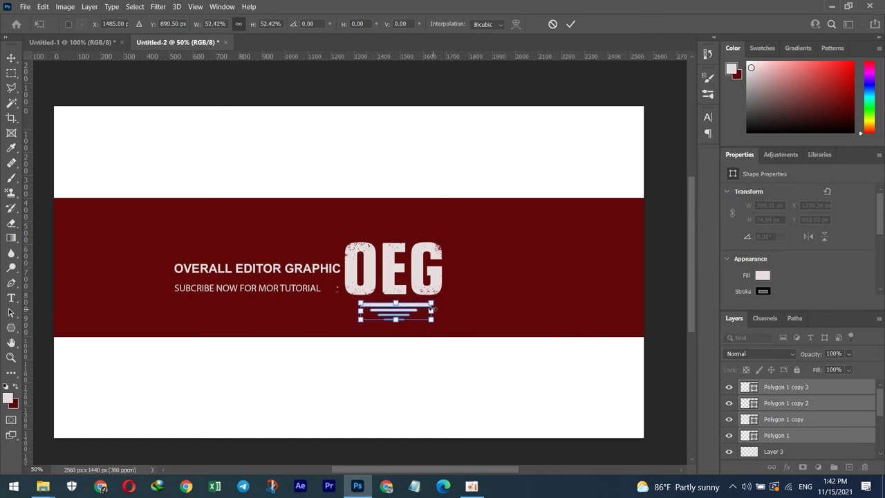
left_click_drag(431, 303, 437, 298)
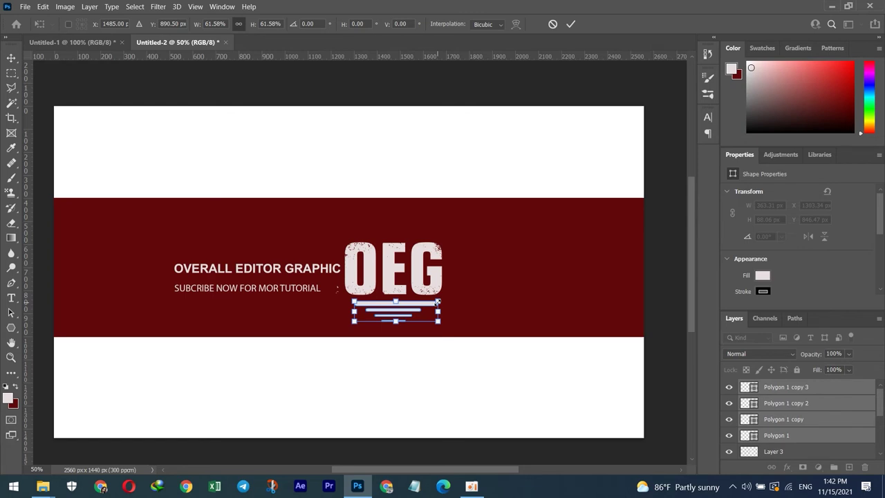
left_click_drag(437, 305, 432, 305)
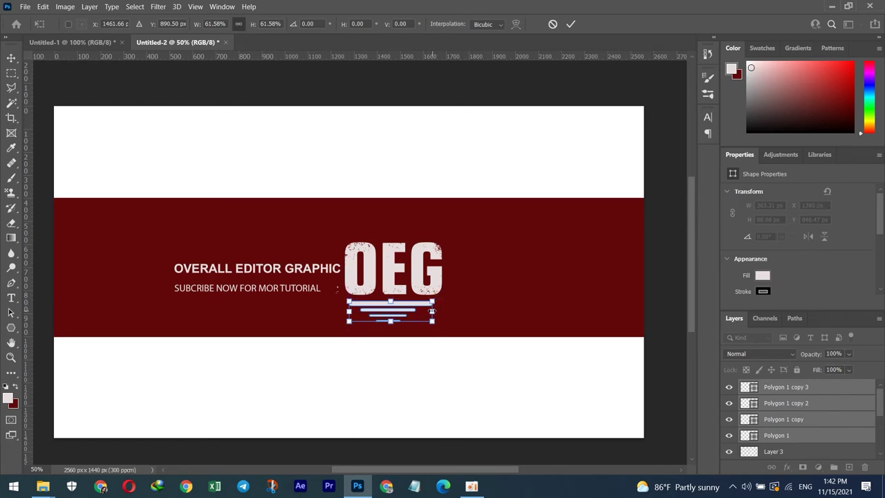
left_click_drag(432, 312, 434, 312)
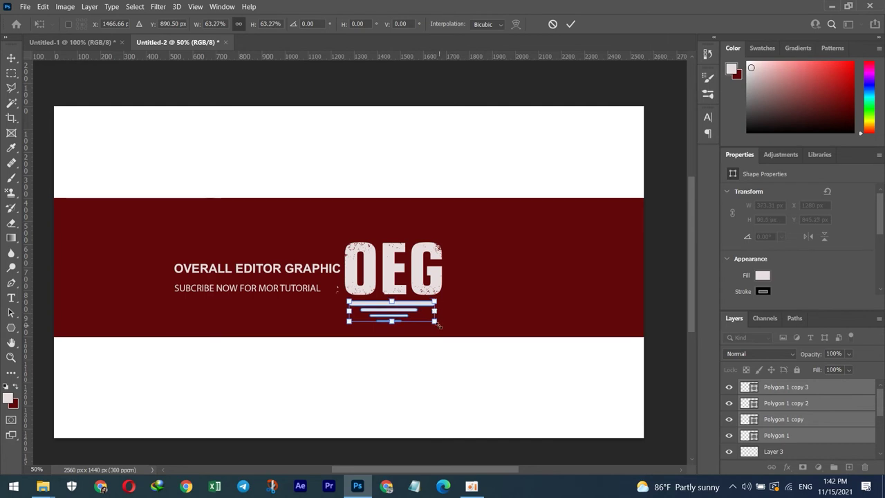
key("Return")
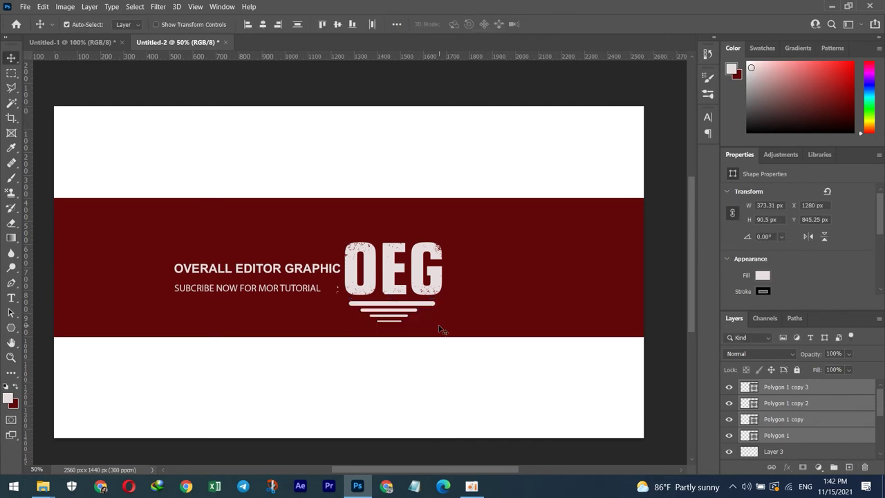
right_click(226, 284)
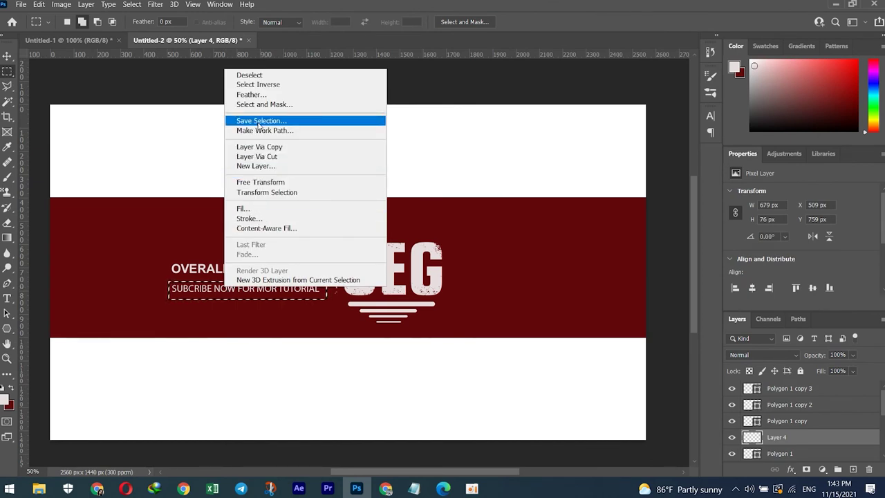
Step: Fill the subtitle selection with the light colour, checking the text beneath it
left_click(10, 57)
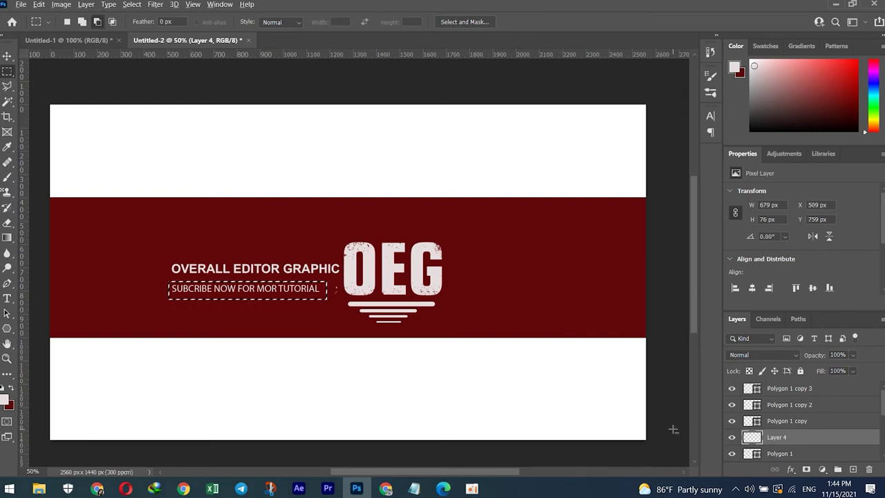
key("alt+BackSpace")
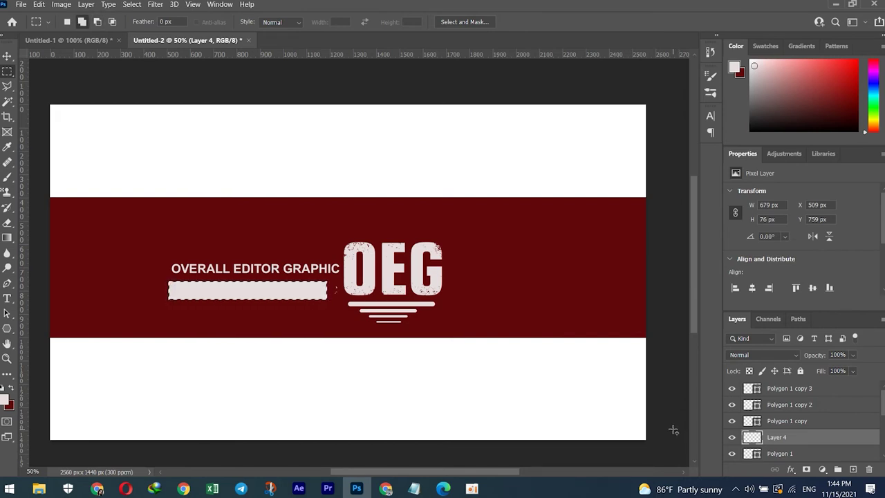
left_click(11, 391)
left_click(12, 392)
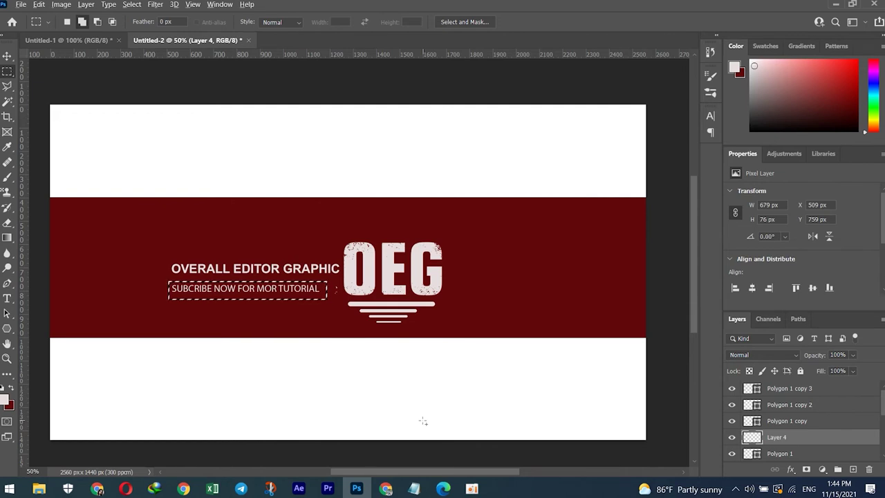
key("alt+BackSpace")
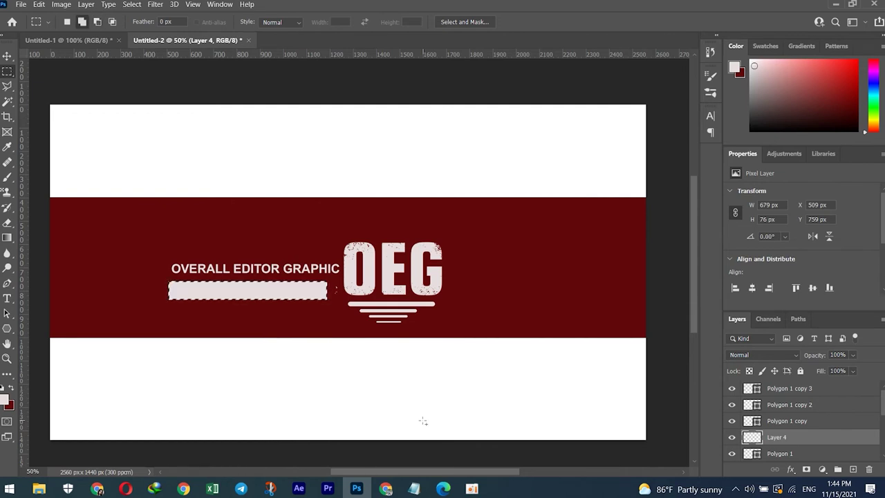
left_click(732, 437)
left_click(732, 437)
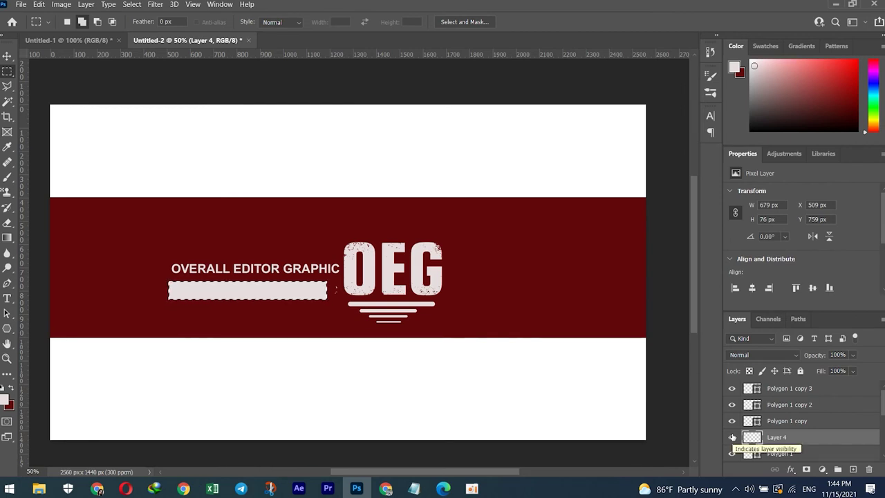
key("ctrl+comma")
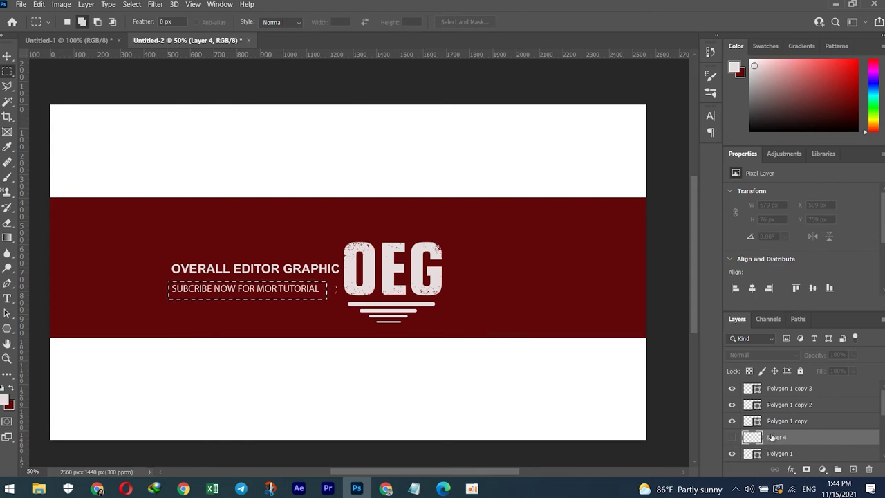
left_click(731, 437)
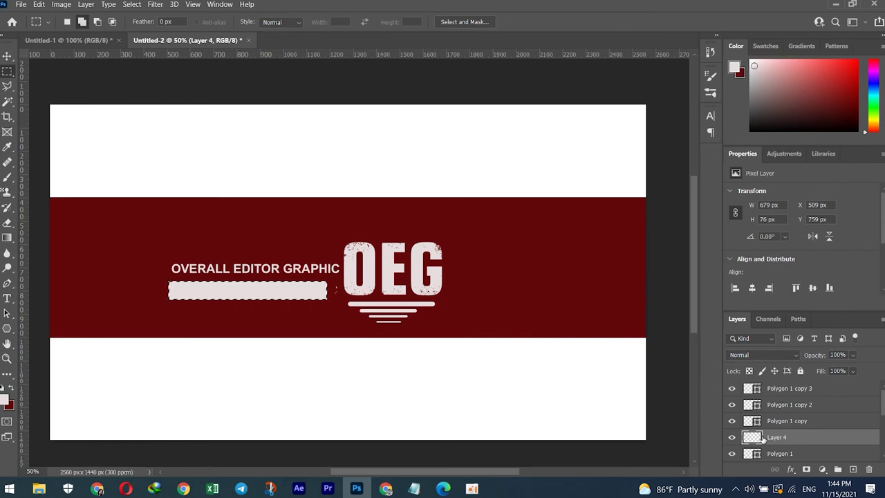
Step: Clear the fill, deselect, and give the Layer 4 box an 8 px white stroke
key("Delete")
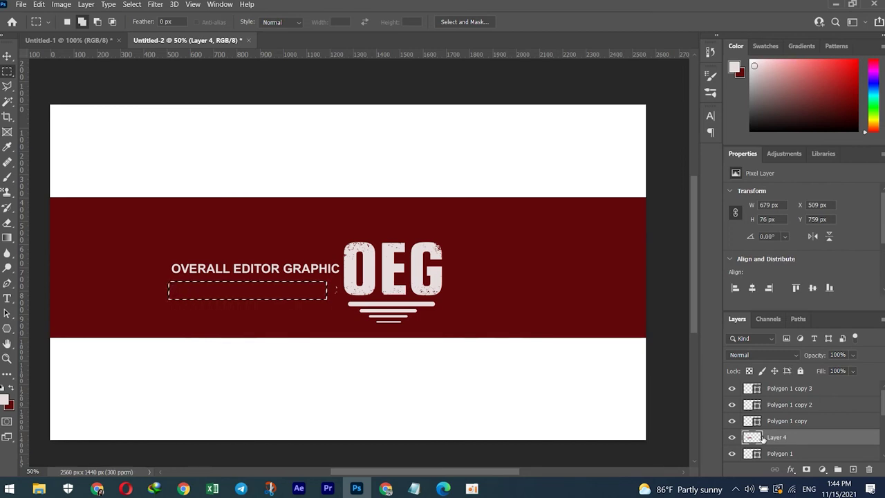
key("ctrl+d")
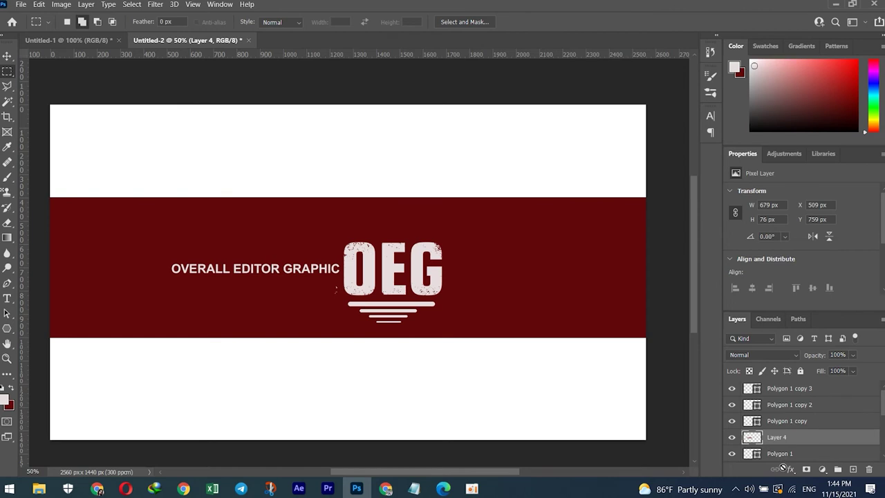
left_click(791, 469)
left_click(809, 388)
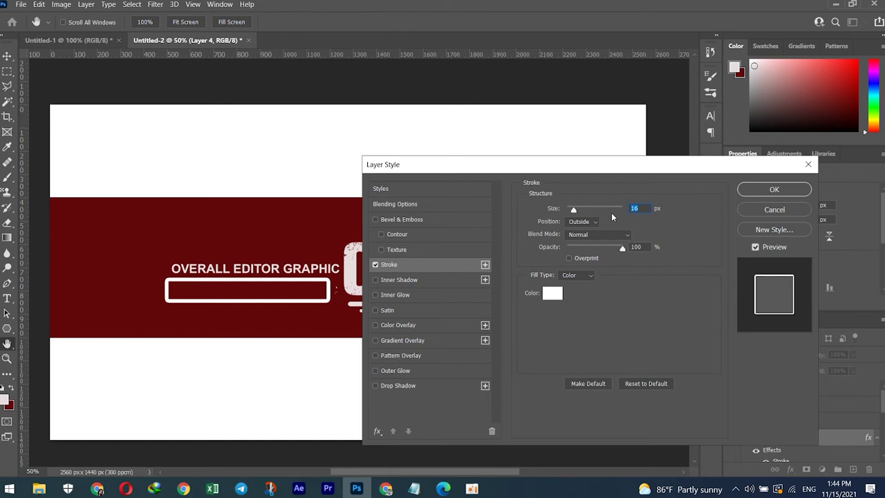
type("8")
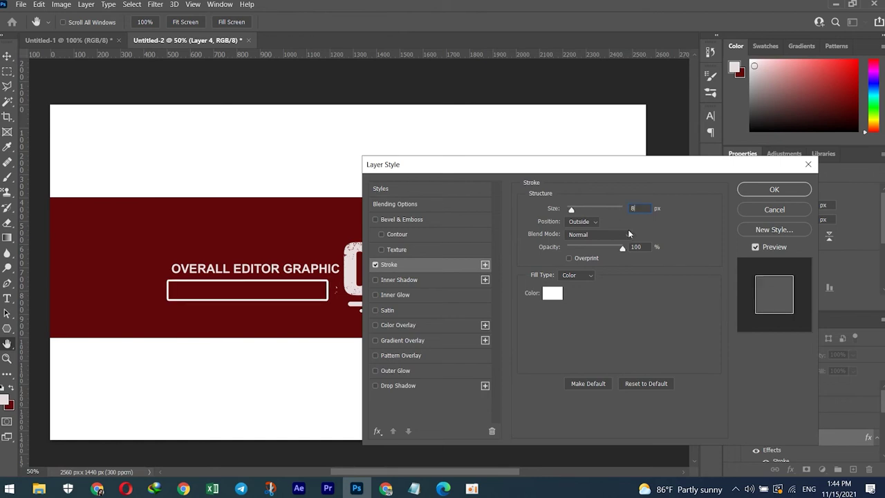
left_click(762, 191)
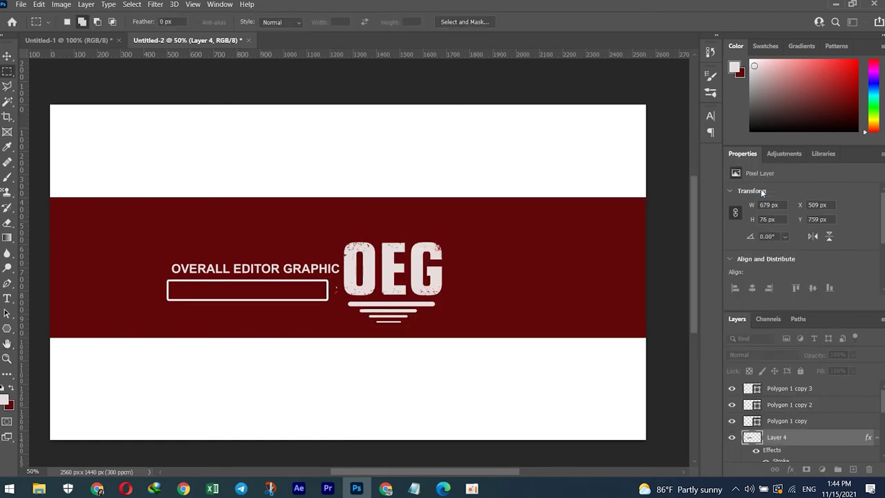
left_click(9, 56)
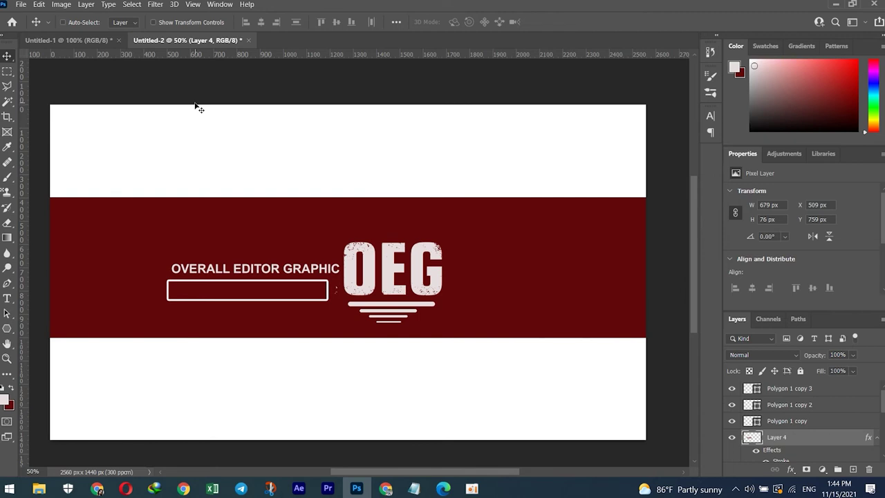
key("ctrl+bracketleft")
key("ctrl+bracketleft")
key("ctrl+bracketleft")
key("ctrl+bracketleft")
Step: Place the box layer below the subtitle text layer so the text shows inside it
key("ctrl")
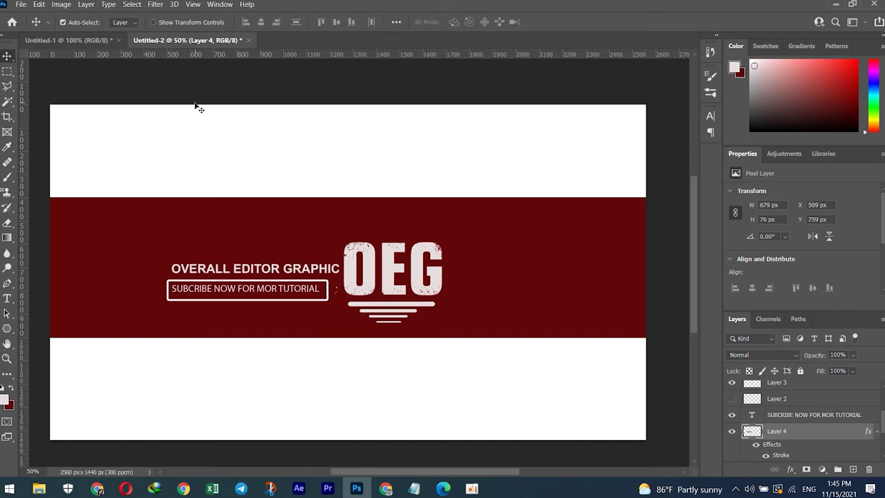
key("ctrl+bracketright")
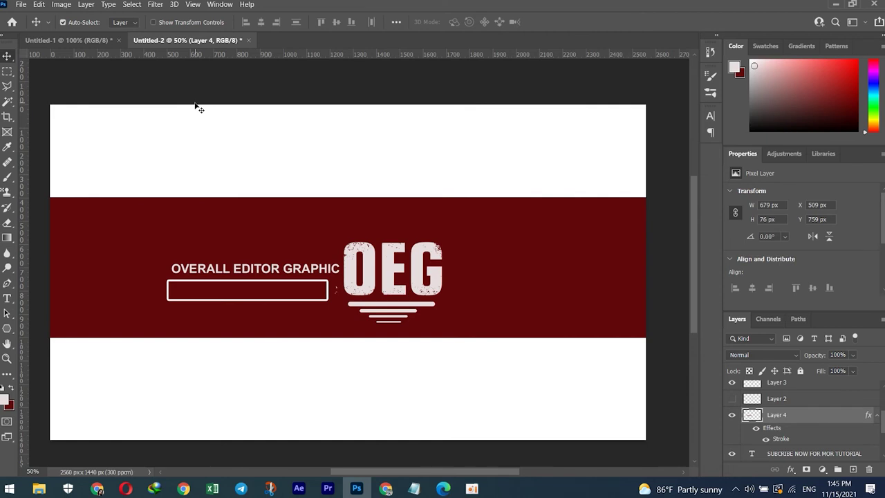
key("ctrl+bracketleft")
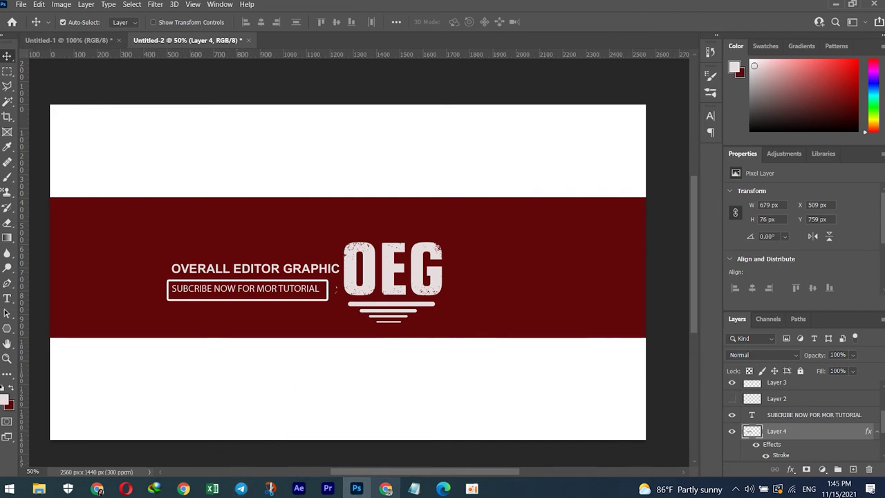
Step: Choose the Samsung laptop PNG from the Pictures folder in the Open dialog
left_click(386, 488)
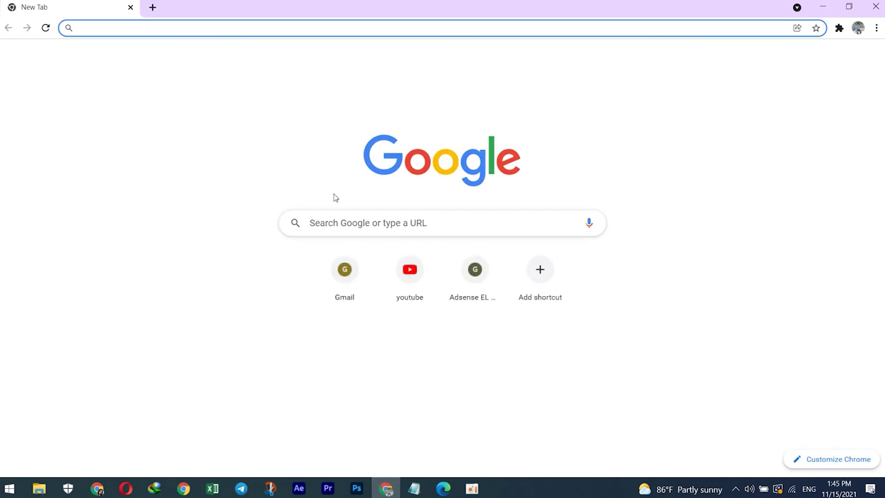
left_click(333, 26)
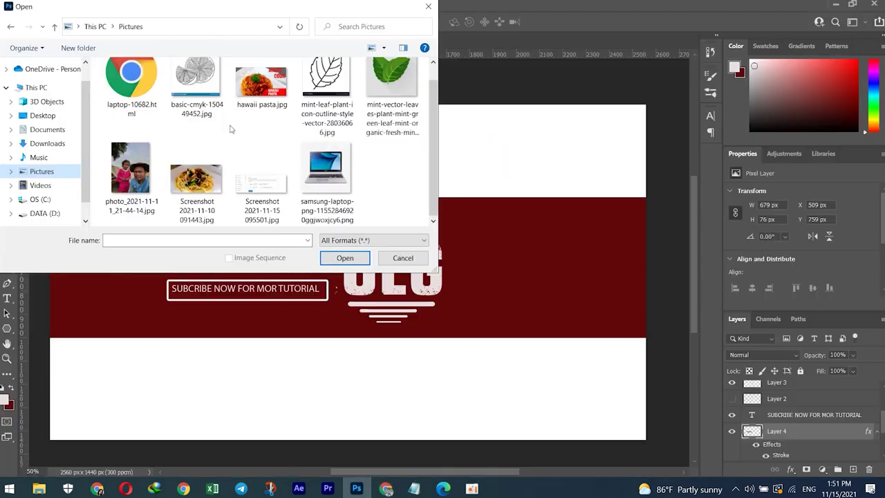
left_click(326, 177)
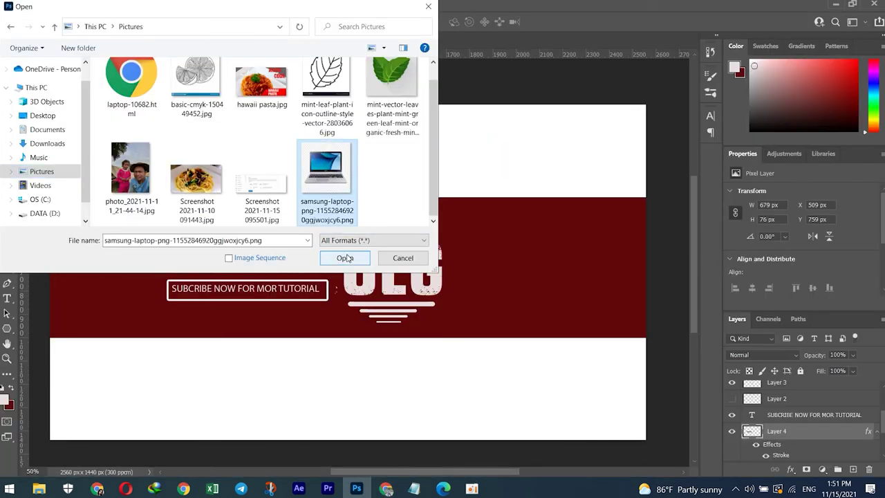
Step: Open the Samsung laptop PNG and drag it into the banner as Layer 5 at X 1067, Y 255
left_click(345, 257)
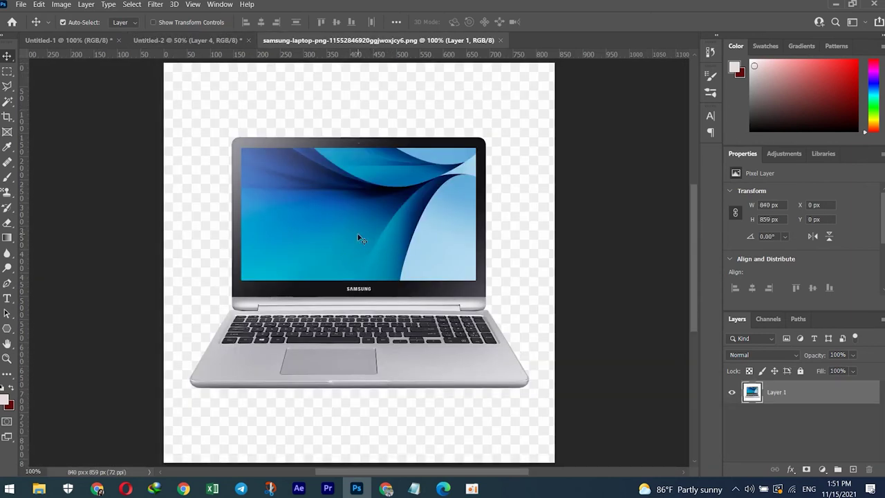
left_click_drag(344, 250, 194, 43)
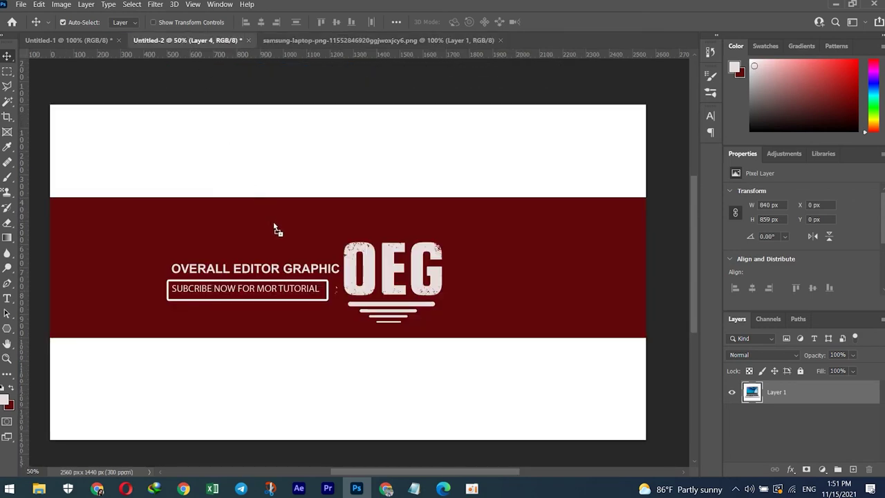
mouse_move(194, 43)
left_mouse_down()
mouse_move(350, 294)
mouse_move(524, 273)
mouse_move(352, 255)
mouse_move(382, 255)
left_mouse_up()
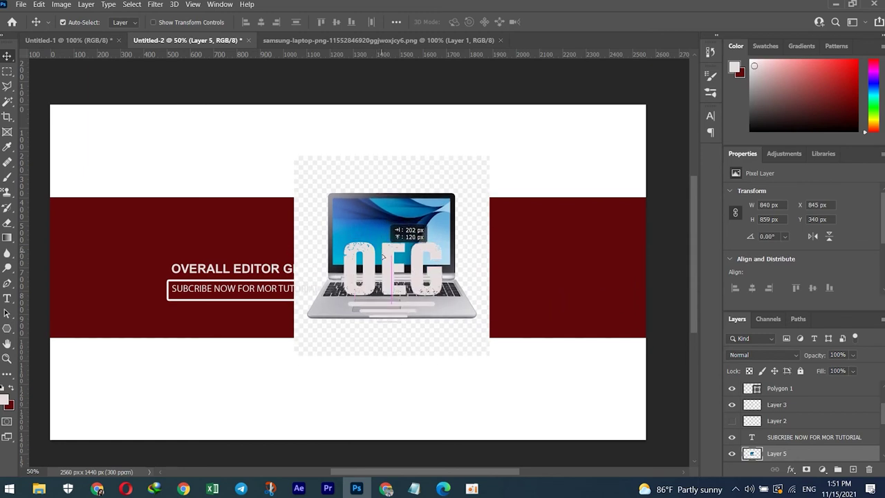
left_click_drag(382, 255, 384, 258)
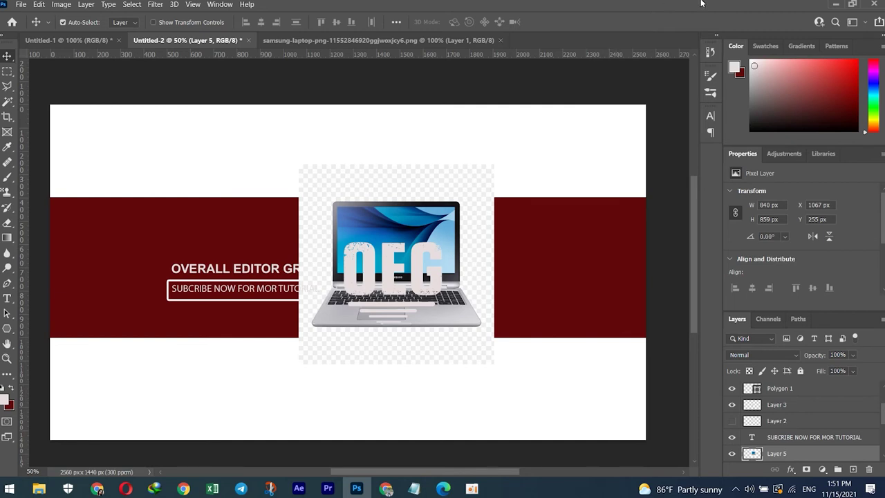
Step: Select the laptop with the Object Selection Tool, copy it to Layer 6, and hide Layer 5
left_click(7, 101)
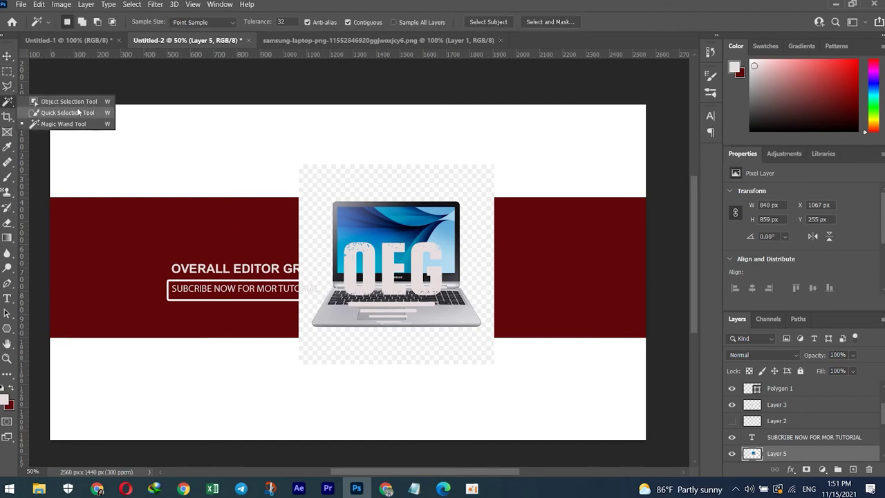
left_click(82, 103)
left_click_drag(321, 200, 498, 338)
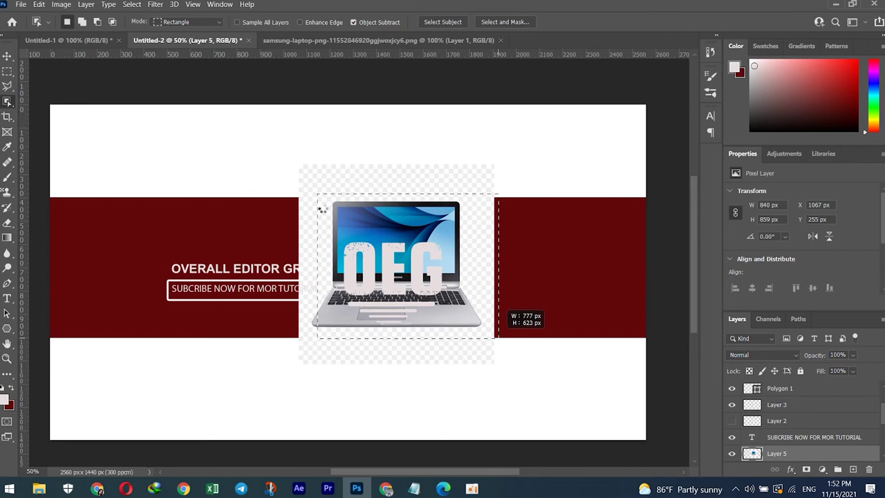
left_click_drag(498, 338, 498, 338)
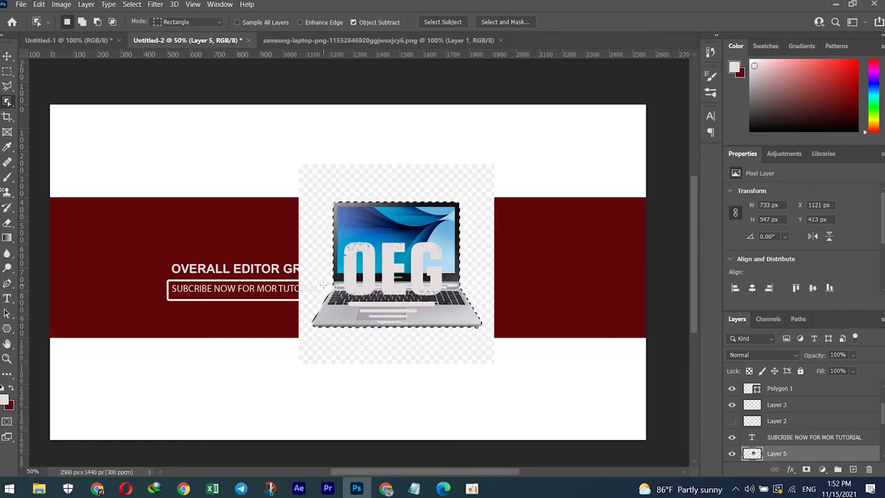
key("ctrl+j")
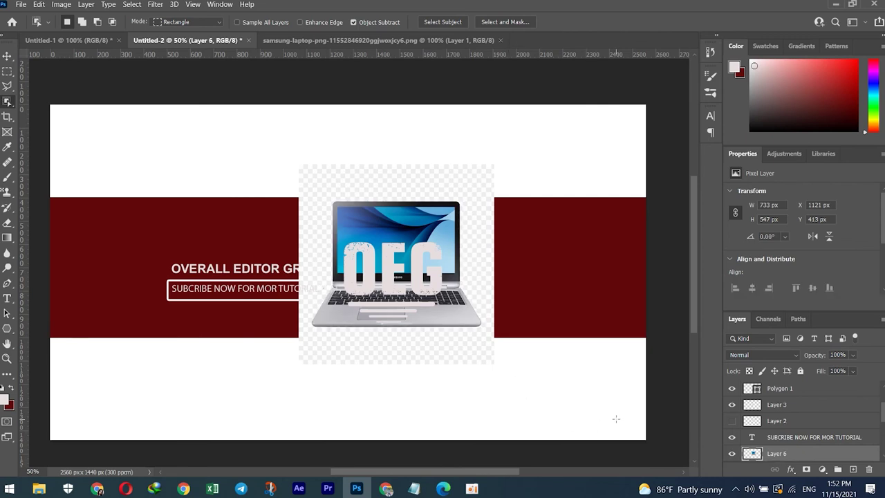
scroll(737, 448, "down", 1)
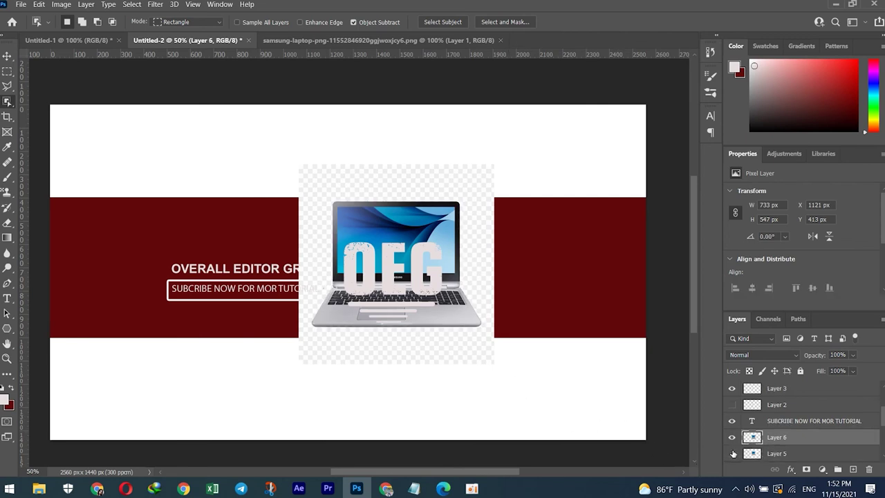
left_click(732, 454)
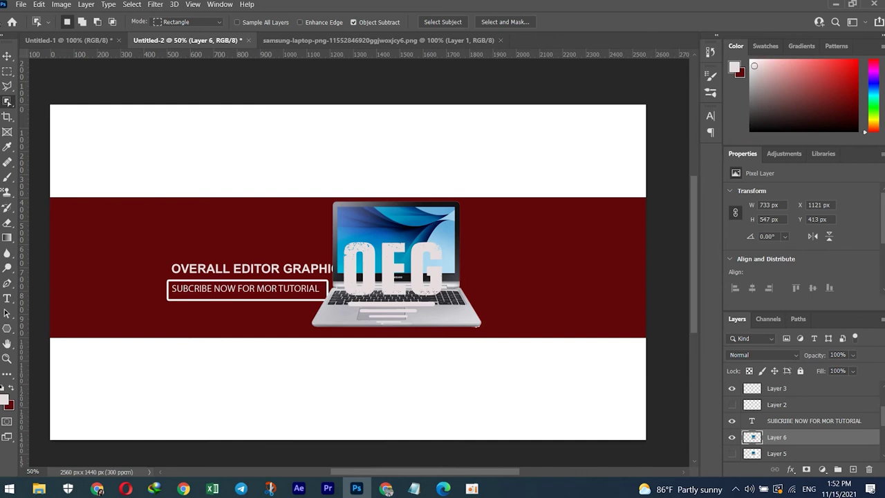
left_click(7, 56)
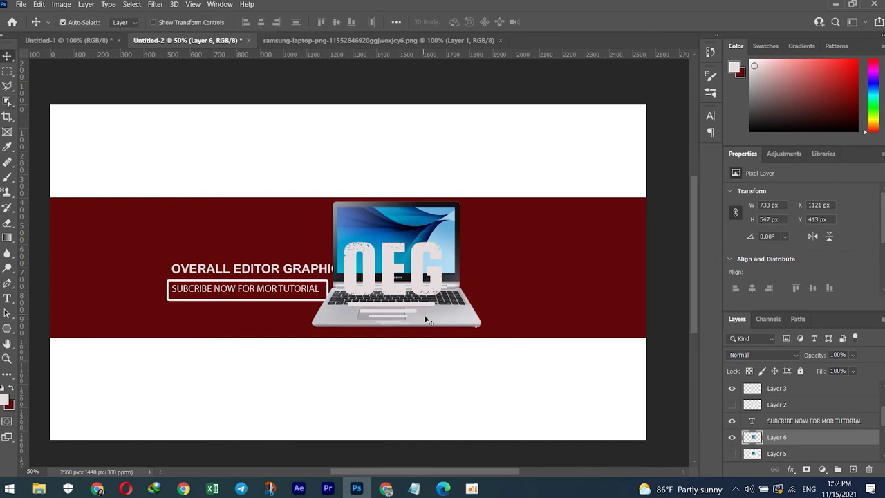
Step: Shrink the laptop to 358 × 267 px at X 481, Y 552 and move its layer down
mouse_move(444, 325)
left_mouse_down()
mouse_move(220, 319)
mouse_move(557, 318)
mouse_move(395, 302)
mouse_move(573, 300)
mouse_move(260, 297)
mouse_move(268, 302)
left_mouse_up()
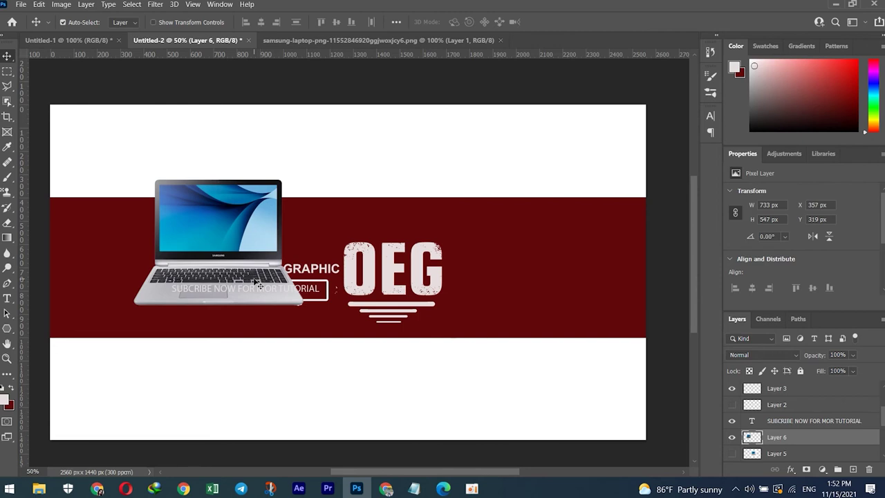
key("ctrl+t")
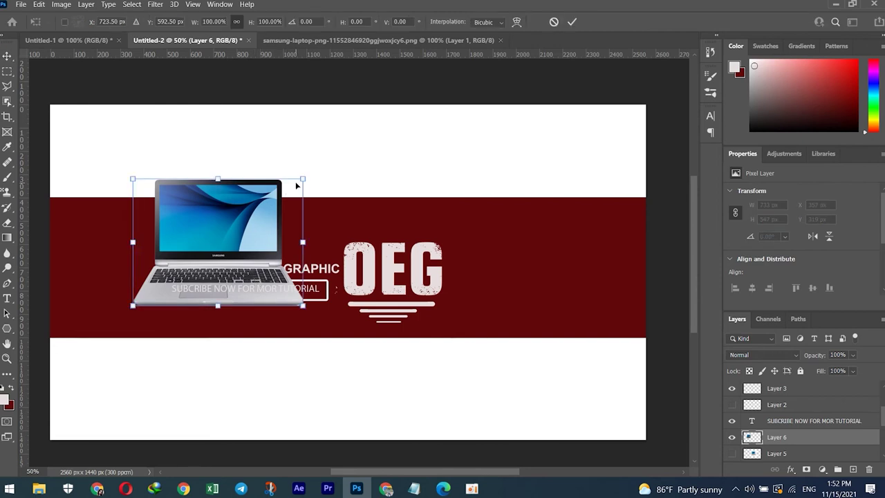
left_click_drag(302, 180, 271, 215)
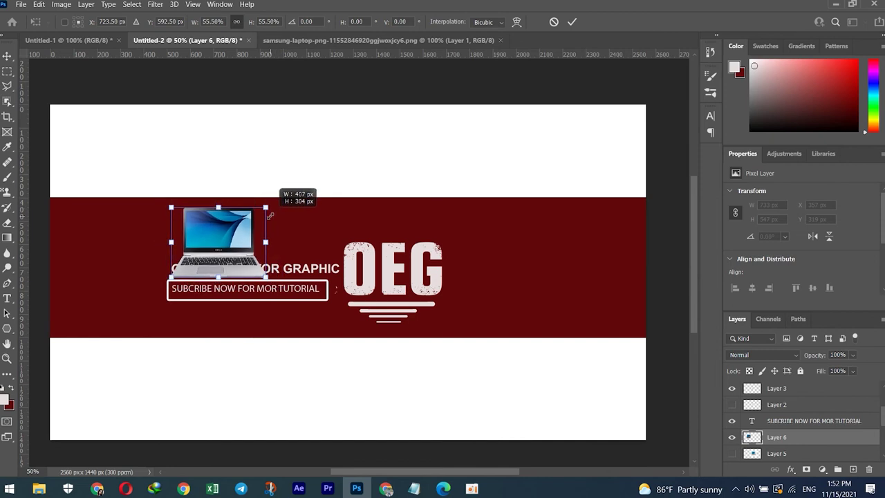
mouse_move(271, 215)
left_mouse_down()
mouse_move(260, 211)
mouse_move(258, 239)
left_mouse_up()
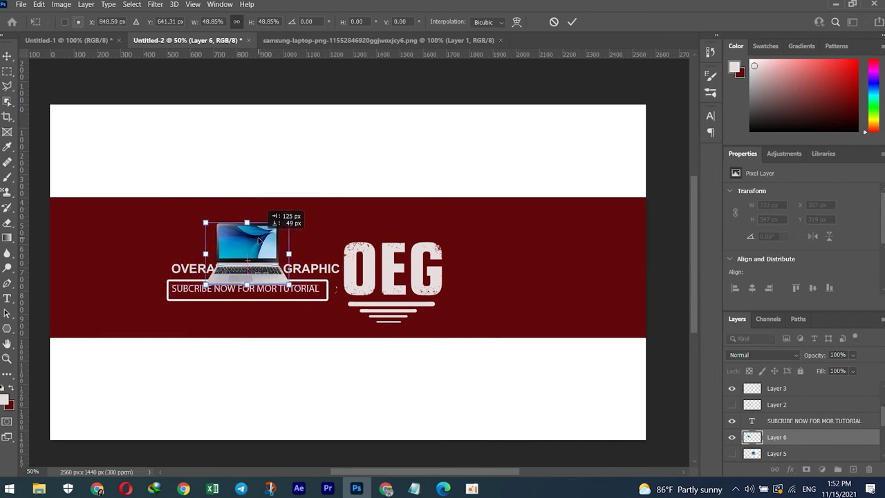
mouse_move(258, 239)
left_mouse_down()
mouse_move(229, 240)
mouse_move(223, 271)
mouse_move(225, 260)
left_mouse_up()
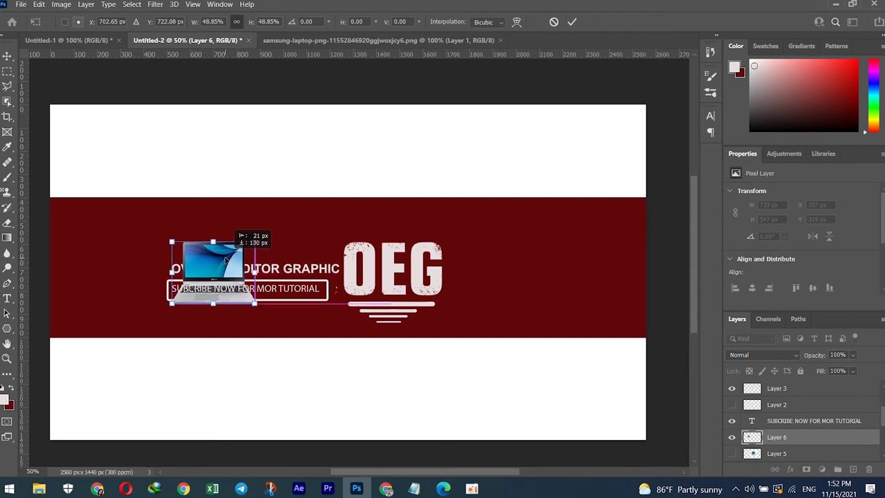
mouse_move(225, 260)
left_mouse_down()
mouse_move(401, 258)
mouse_move(342, 254)
mouse_move(329, 254)
mouse_move(417, 266)
mouse_move(416, 232)
mouse_move(417, 254)
mouse_move(406, 257)
mouse_move(314, 243)
mouse_move(196, 243)
mouse_move(214, 252)
left_mouse_up()
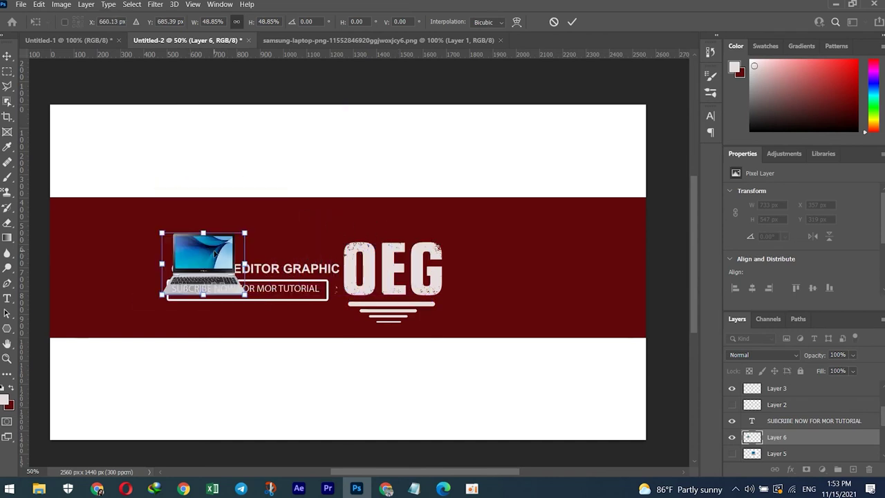
key("Return")
key("ctrl")
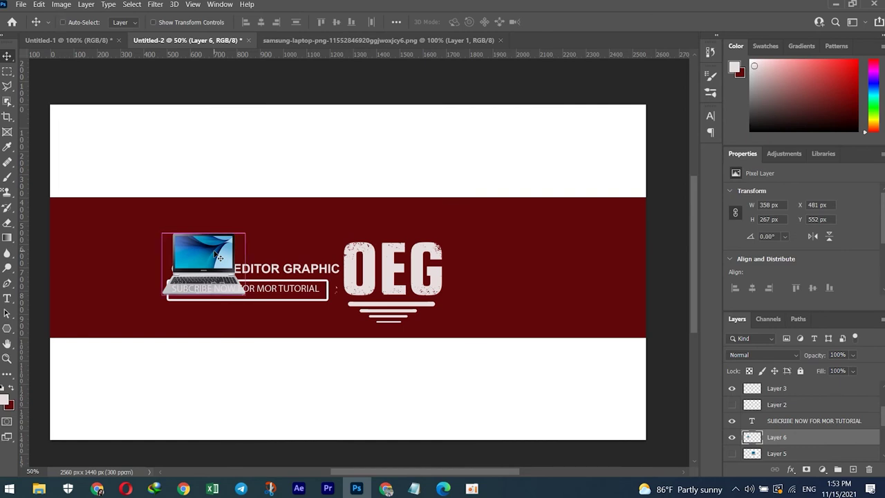
key("ctrl+bracketleft")
key("ctrl+bracketleft")
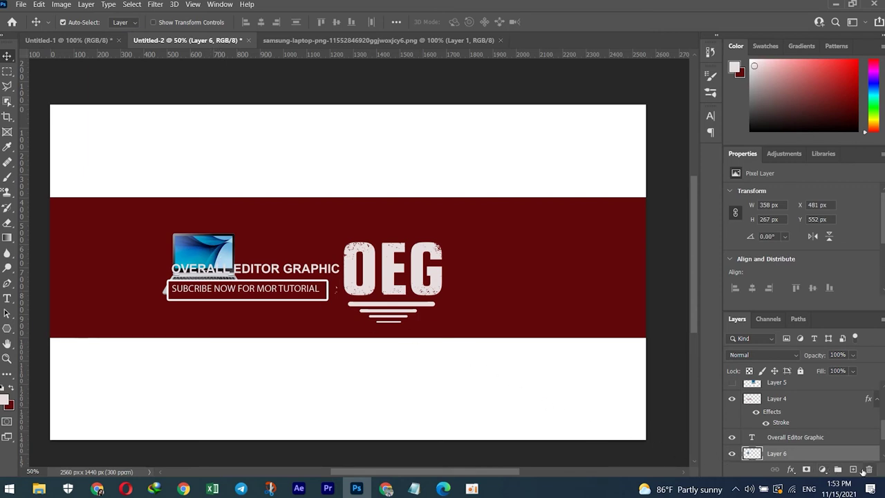
Step: Cancel a trial Color Overlay, then apply a default Black & White adjustment to the laptop
left_click(791, 470)
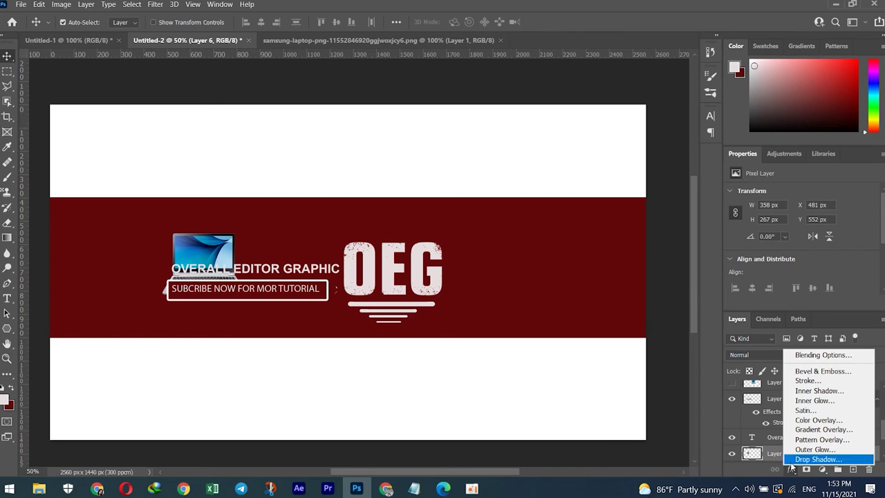
left_click(816, 419)
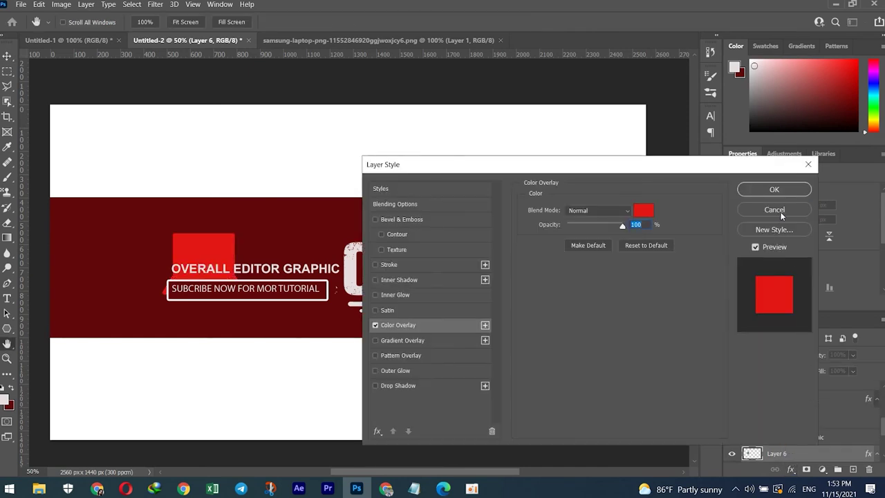
left_click(781, 213)
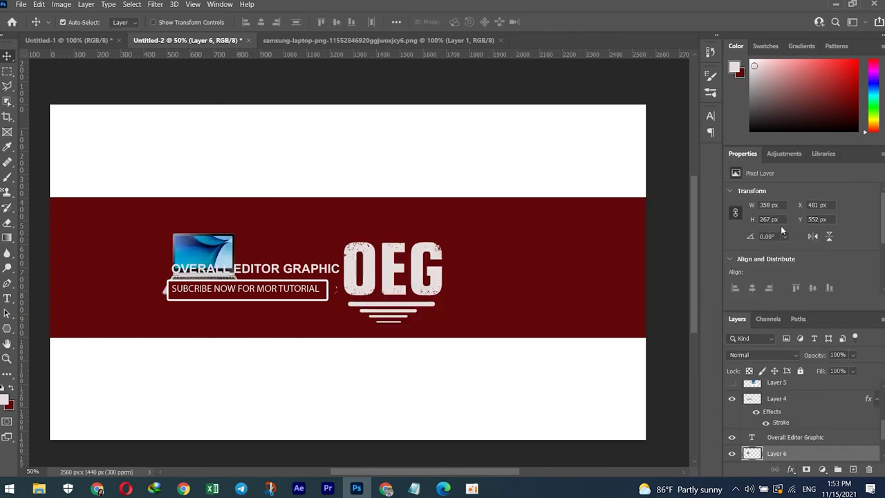
left_click(61, 5)
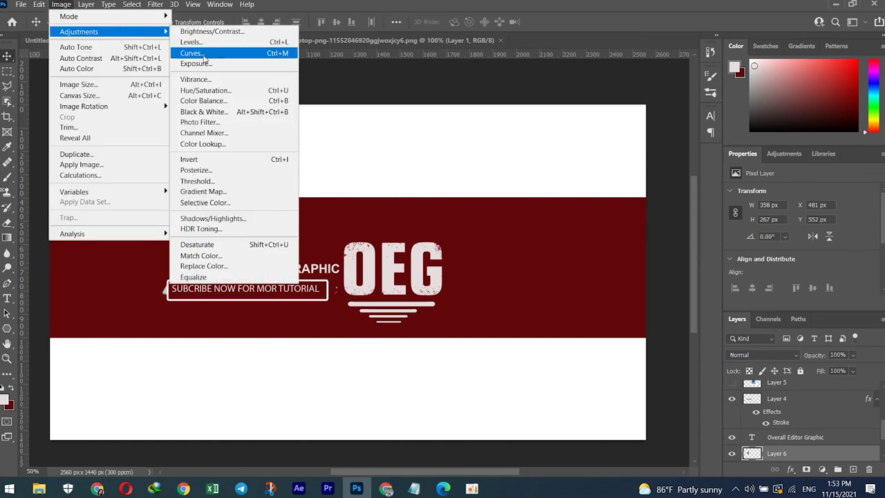
left_click(211, 112)
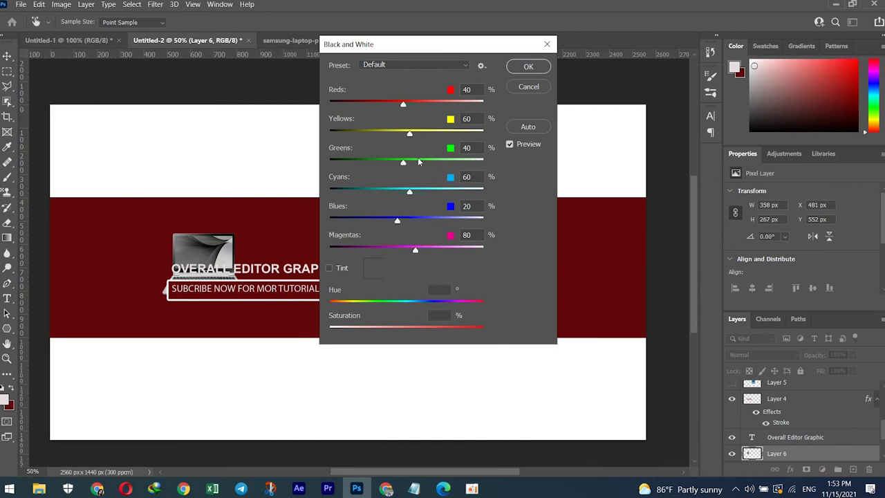
left_click(529, 66)
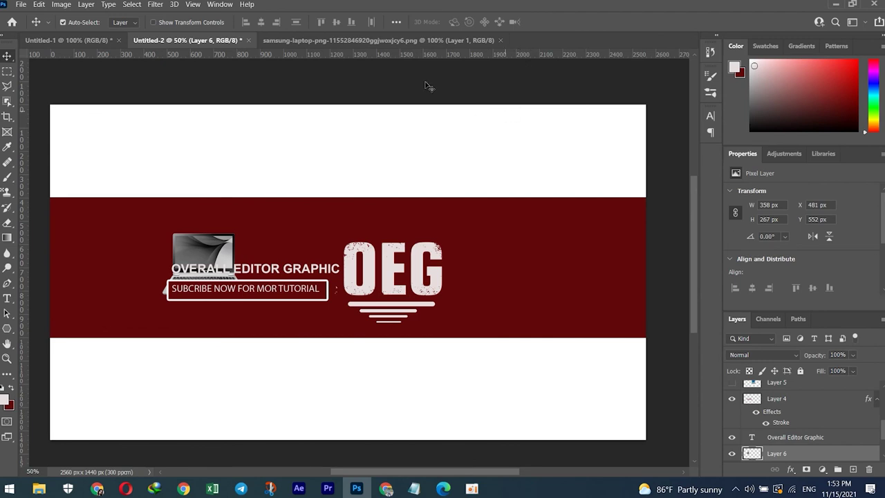
left_click(155, 4)
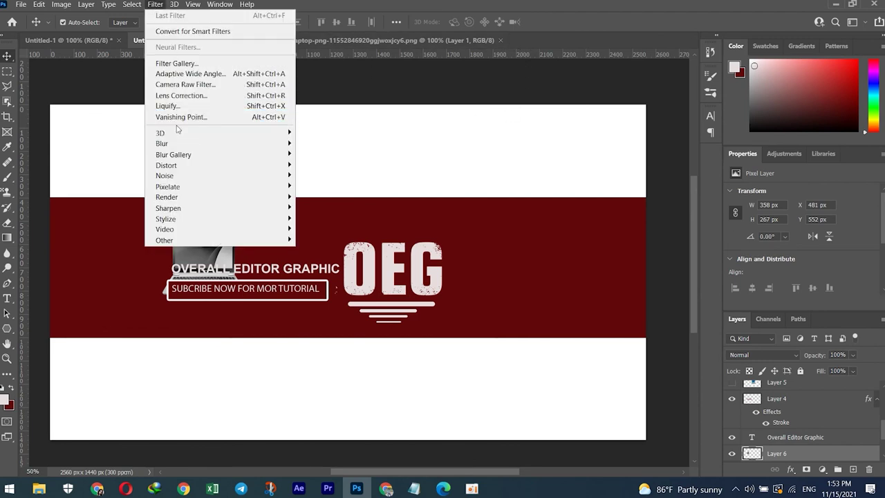
Step: Preview Diffuse Glow, Glass, Water Paper and Dark Strokes in the Filter Gallery, then apply Angled Strokes
left_click(242, 63)
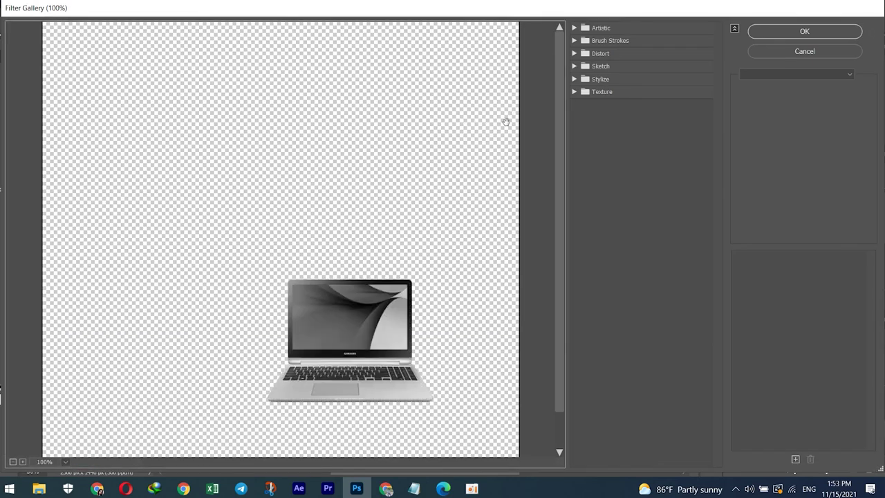
left_click(591, 54)
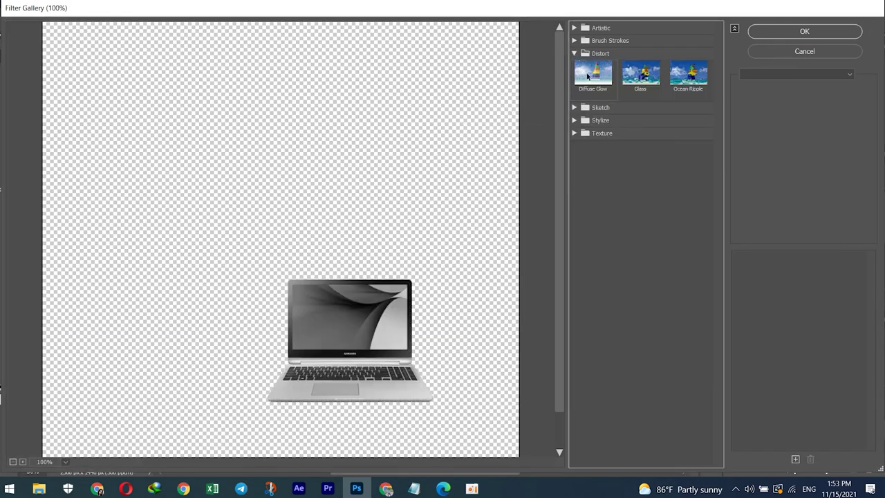
left_click(588, 73)
left_click(640, 72)
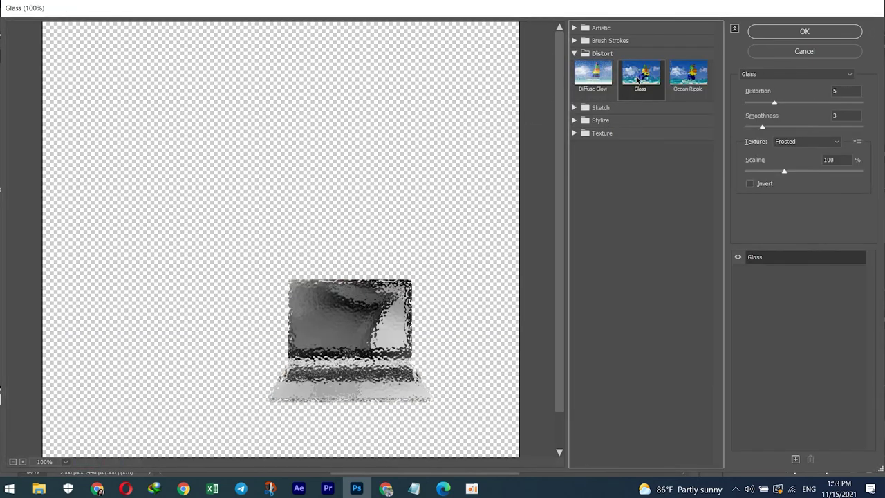
left_click(573, 108)
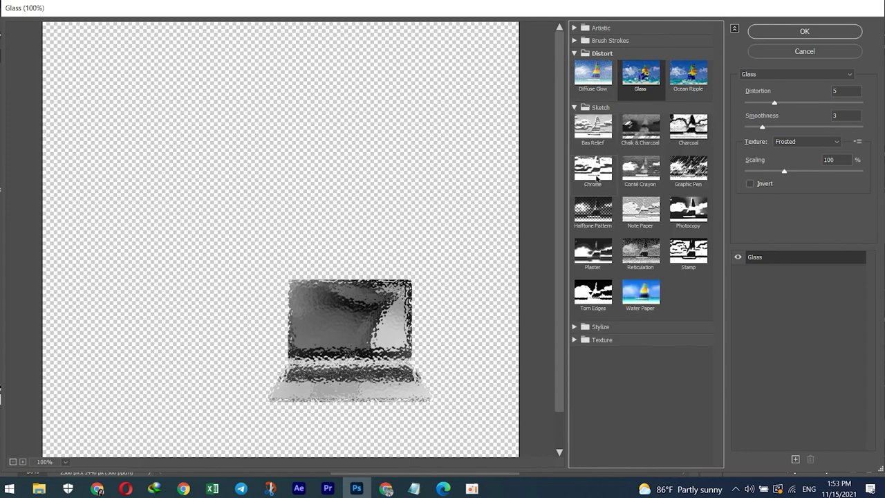
left_click(635, 290)
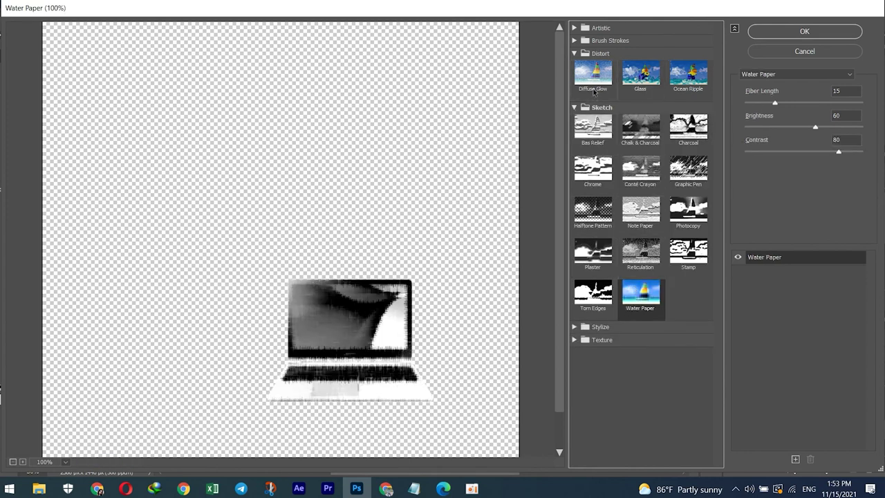
left_click(577, 40)
left_click(602, 99)
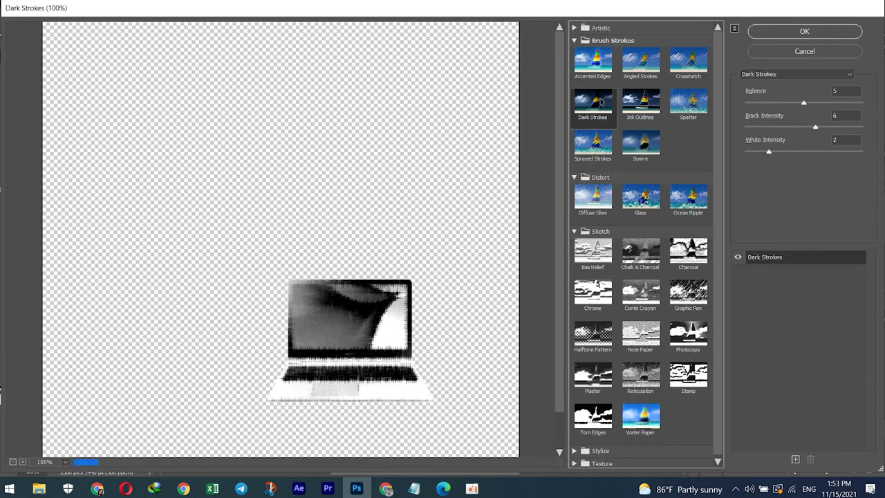
left_click(625, 65)
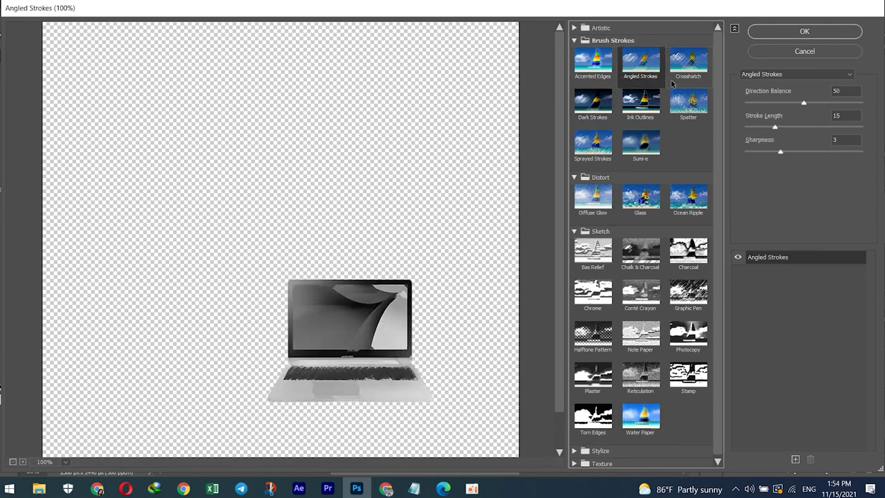
left_click(792, 31)
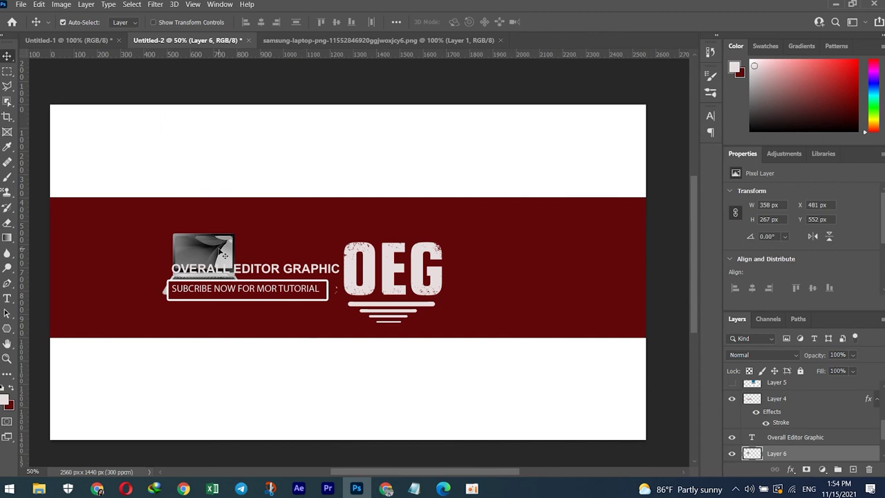
Step: Undo a trial move and scale the laptop to 76.61% (274 × 205 px) at X 509, Y 554
mouse_move(223, 256)
left_mouse_down()
mouse_move(218, 236)
mouse_move(226, 235)
left_mouse_up()
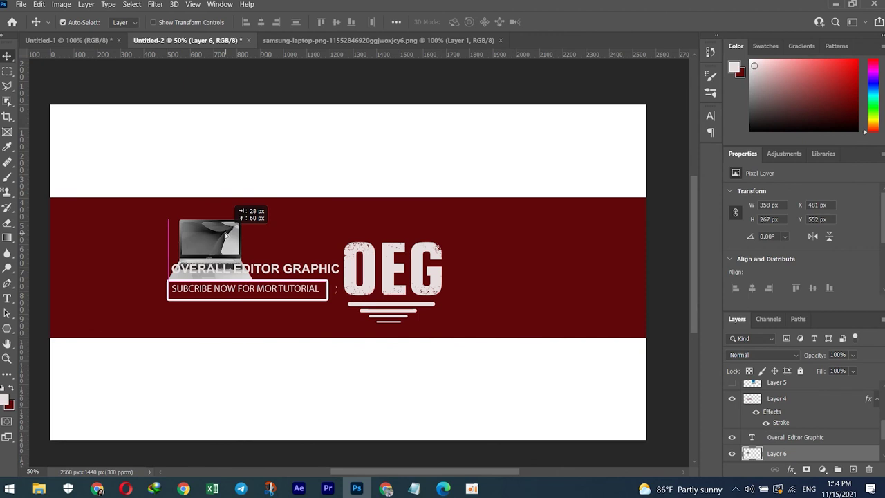
mouse_move(226, 235)
left_mouse_down()
mouse_move(227, 251)
mouse_move(171, 257)
mouse_move(212, 225)
left_mouse_up()
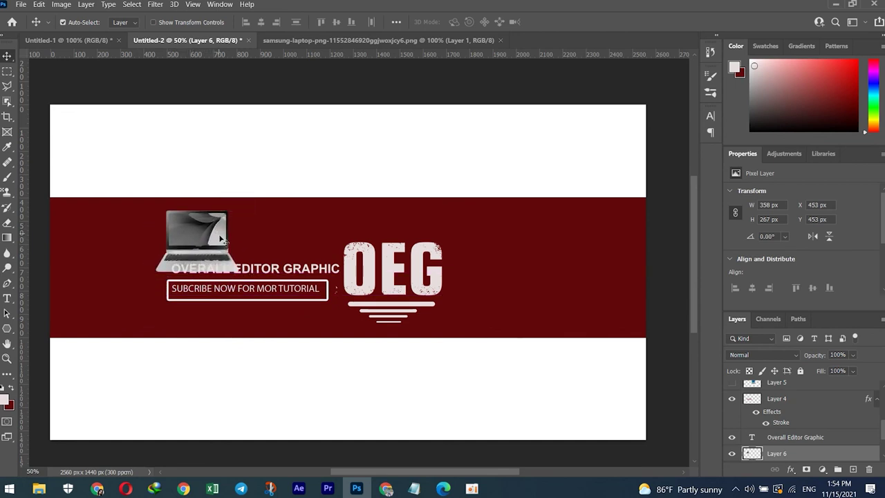
key("ctrl+z")
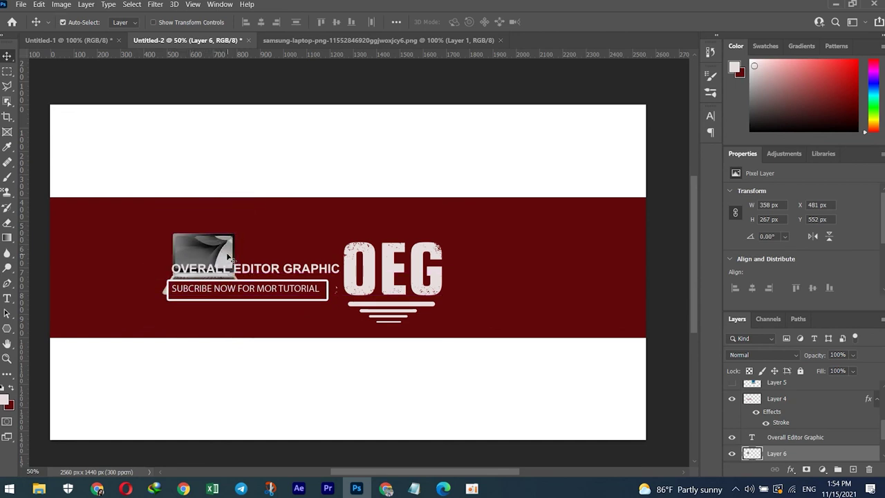
key("ctrl+t")
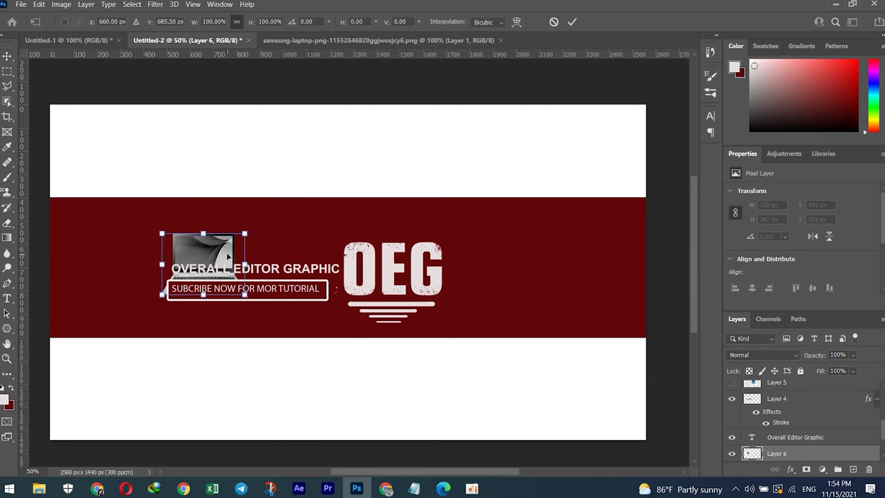
left_click_drag(245, 233, 224, 243)
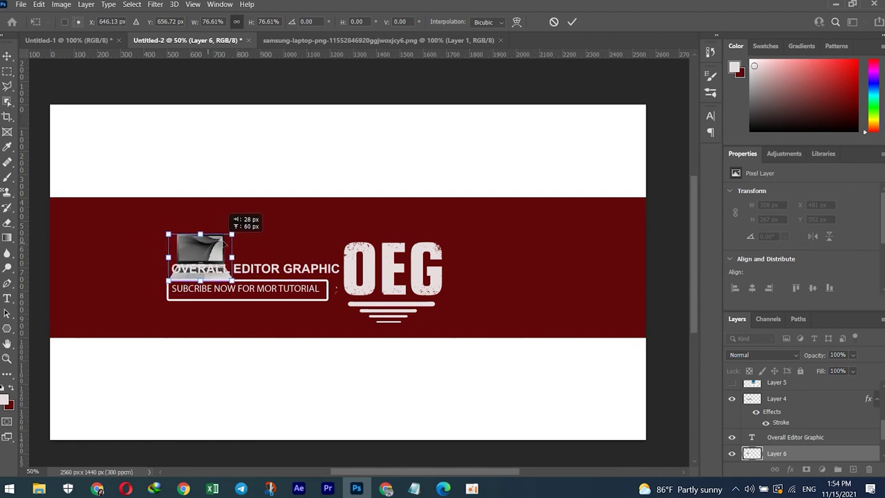
key("Return")
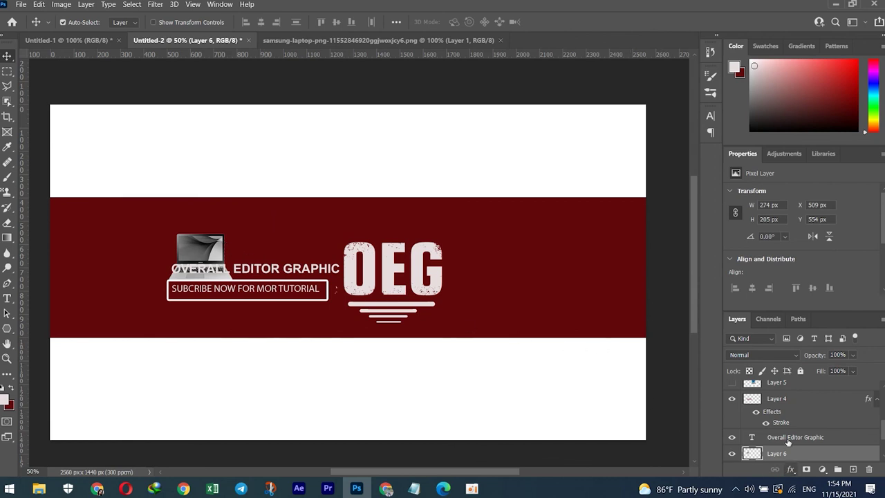
left_click(770, 354)
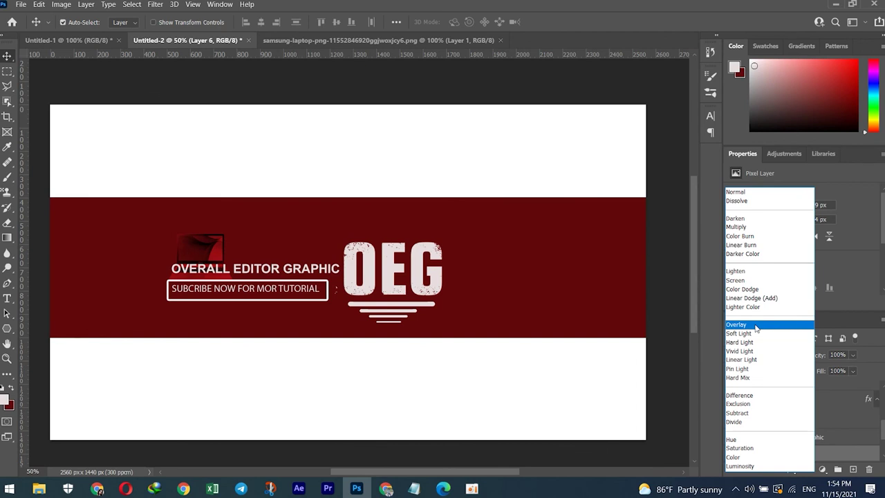
Step: Set Layer 6's blend mode to Overlay so the laptop merges into the red band
left_click(756, 325)
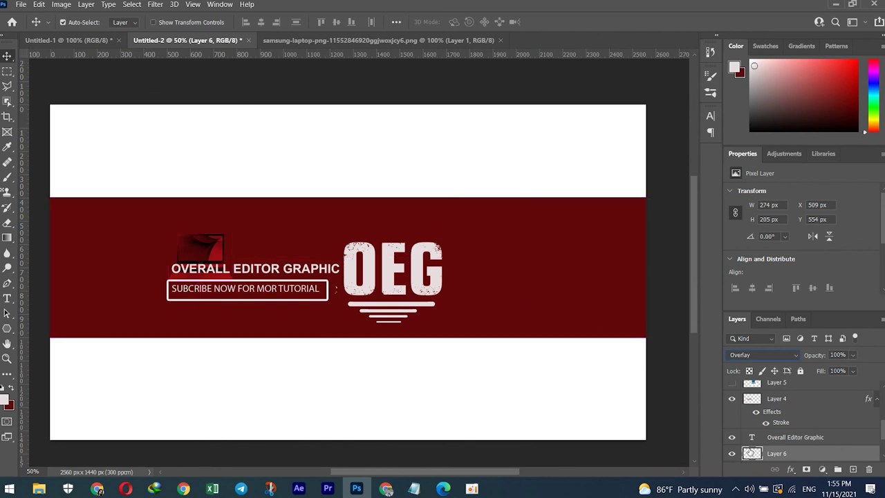
key("ctrl")
left_click(768, 354)
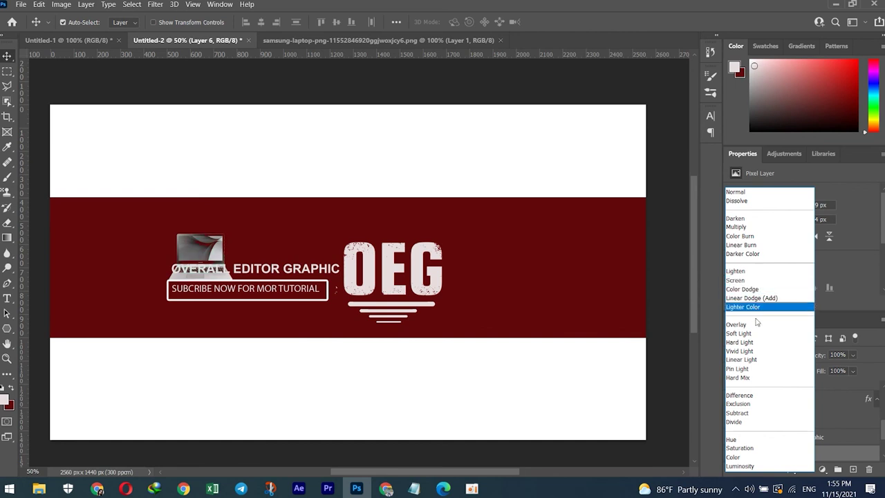
left_click(757, 324)
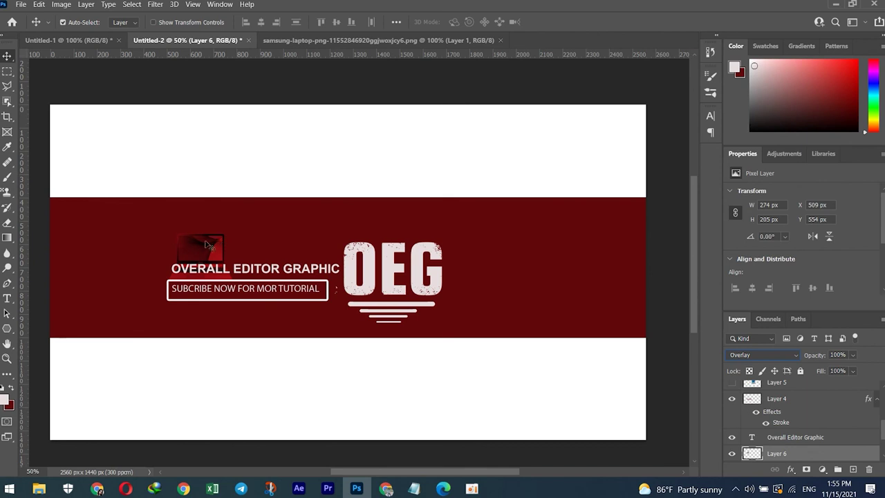
Step: Start saving a copy as JPEG named ART in the Pictures folder
left_click(22, 4)
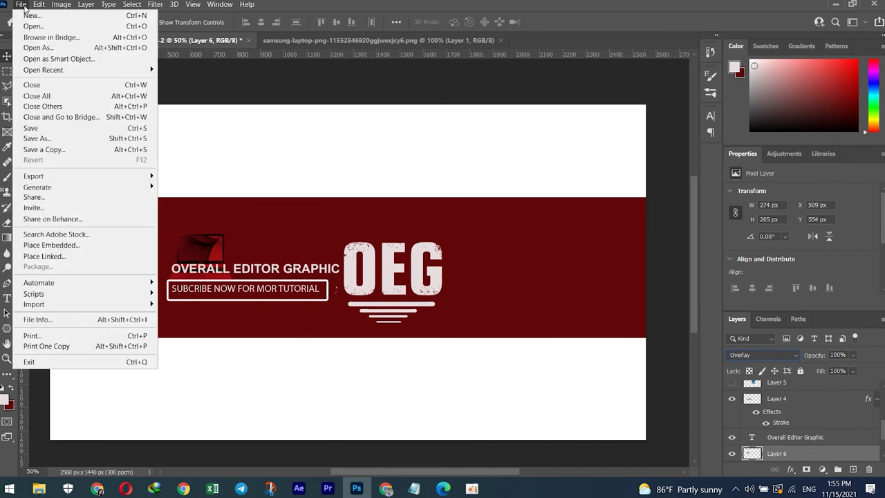
left_click(34, 150)
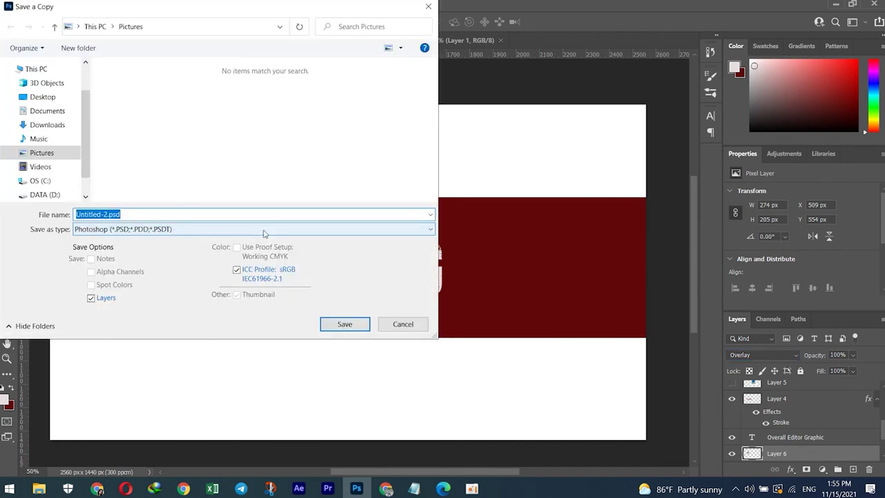
left_click(228, 229)
left_click(111, 325)
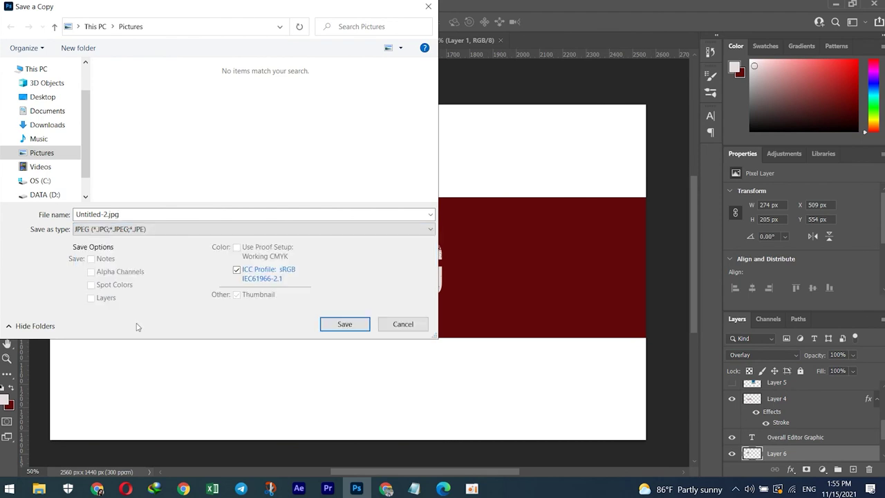
left_click(162, 214)
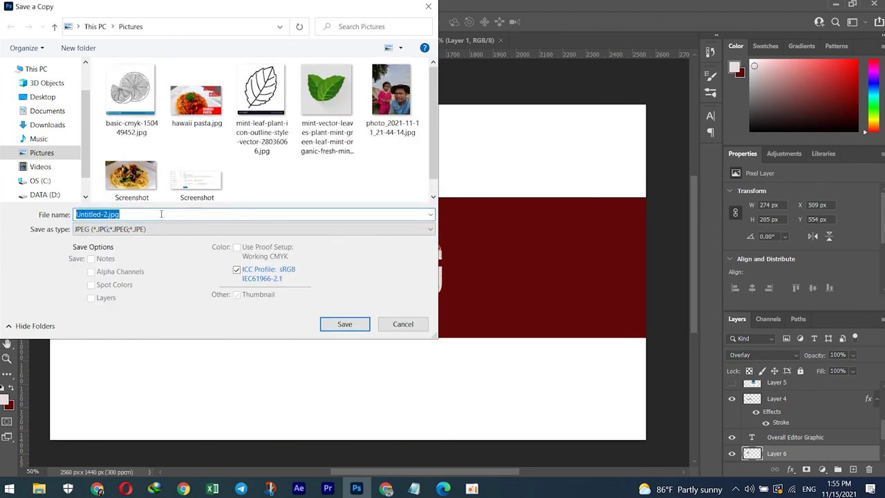
type("ART")
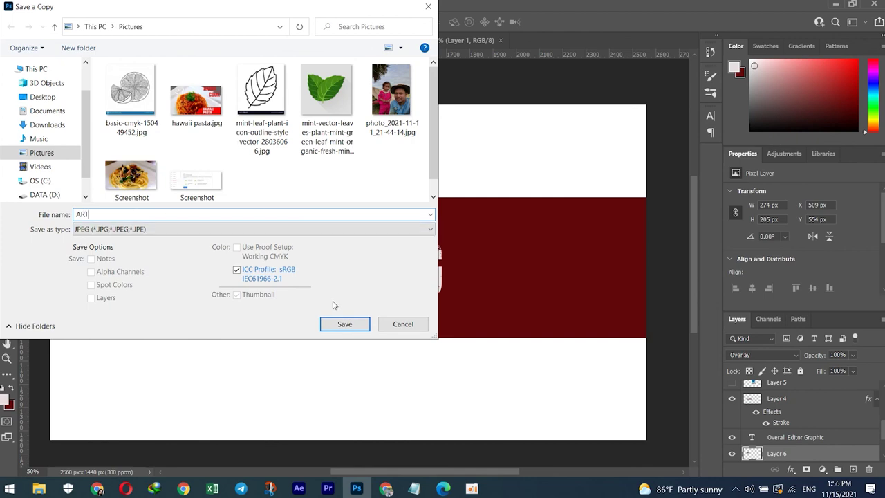